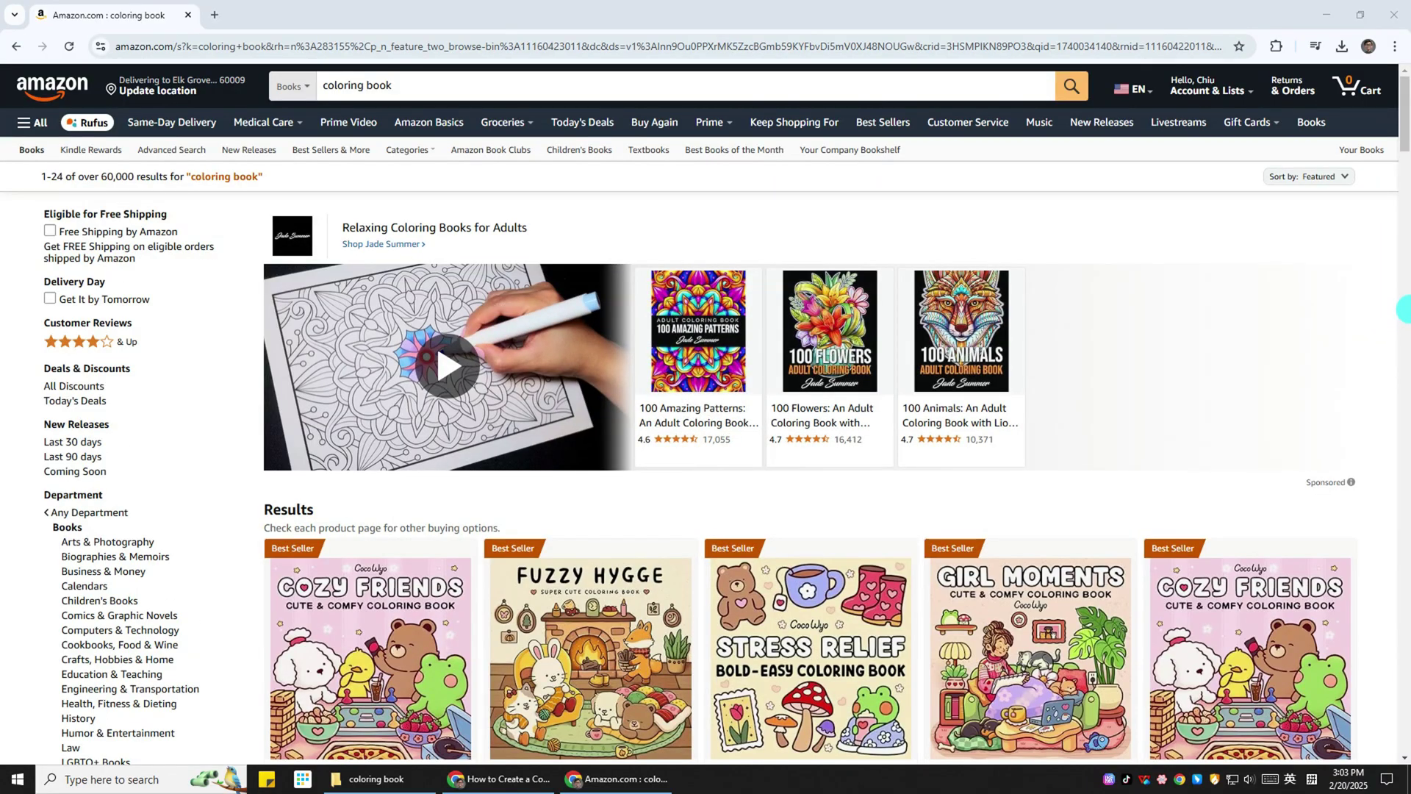
- Scroll Amazon's coloring book results past the best-seller and today's deals rows
scroll(1405, 309, "down", 8)
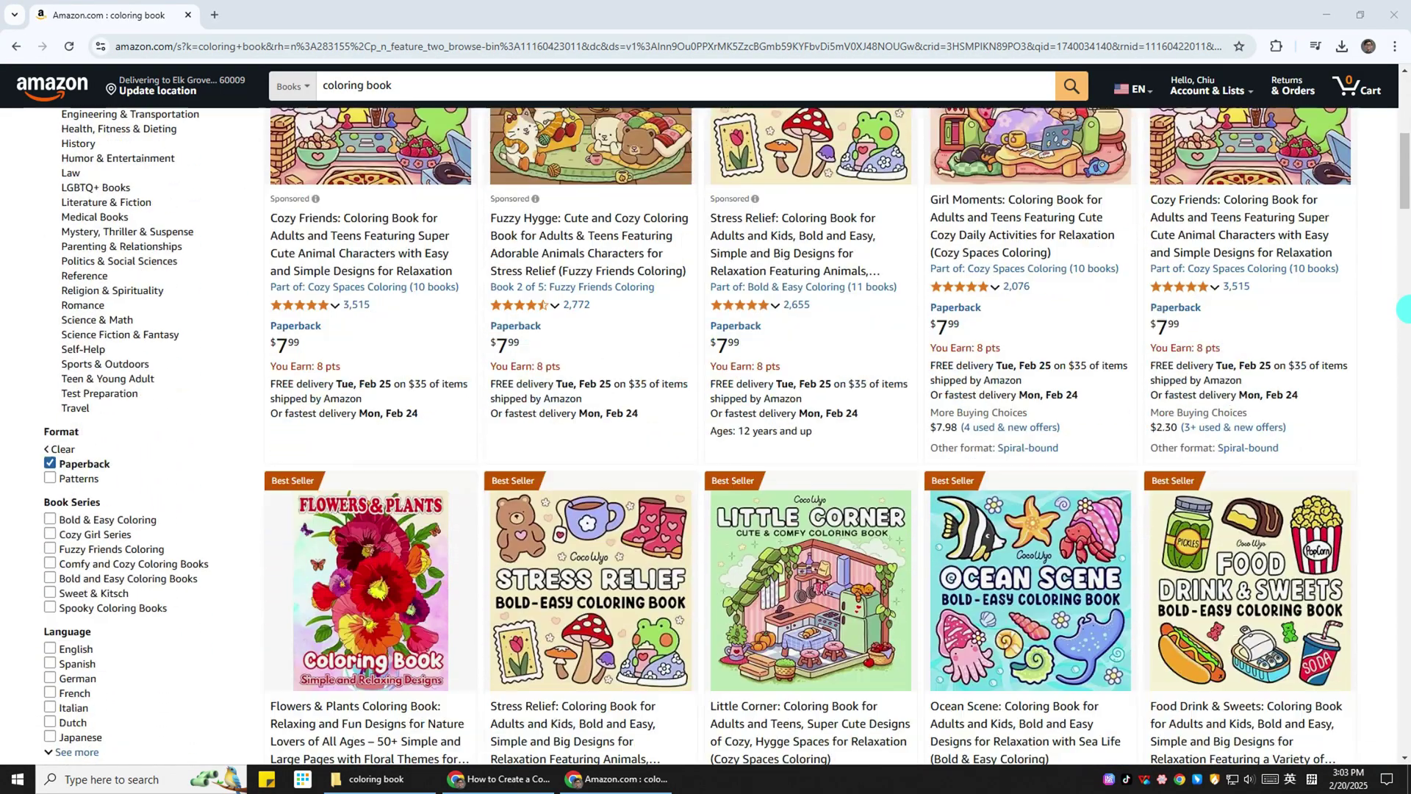
scroll(1405, 309, "down", 7)
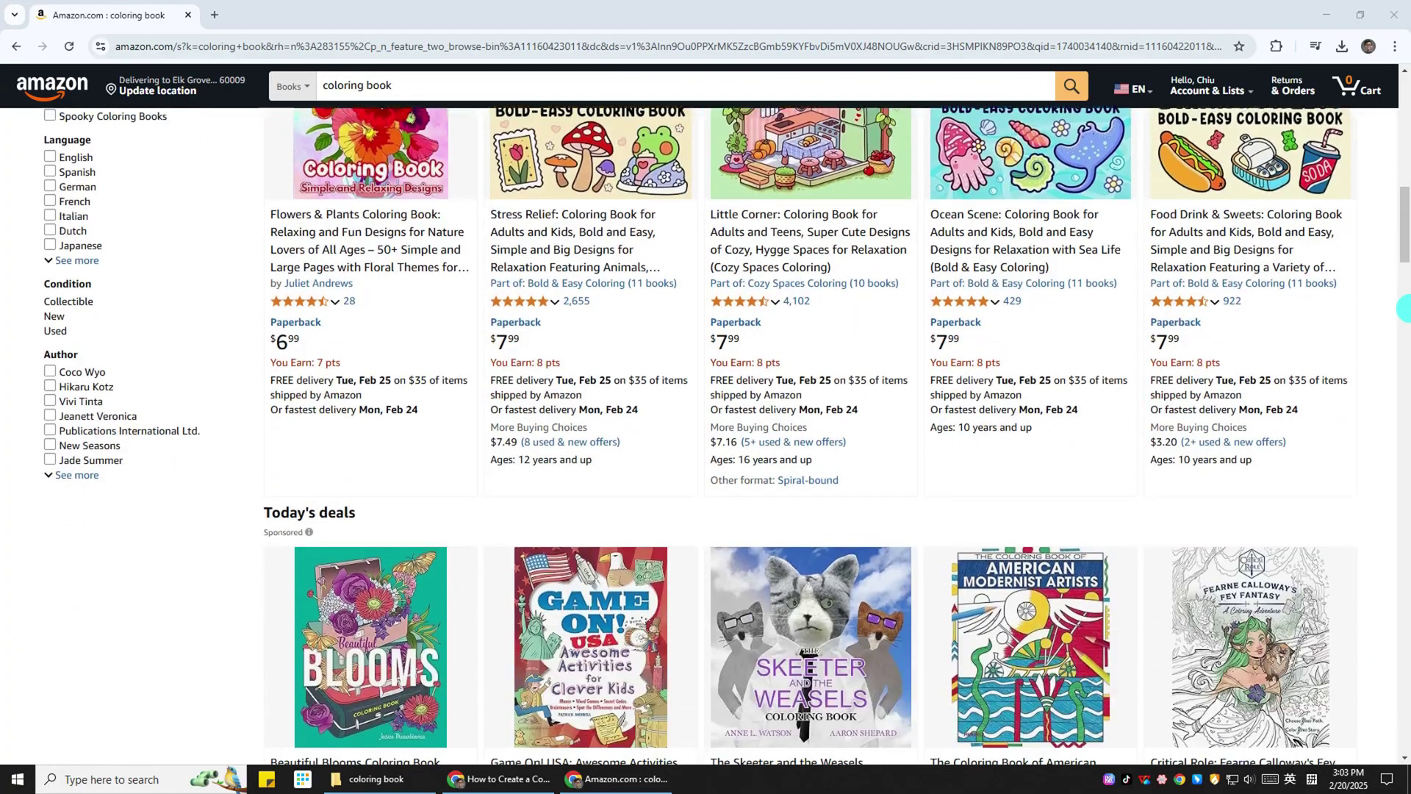
scroll(1405, 308, "down", 6)
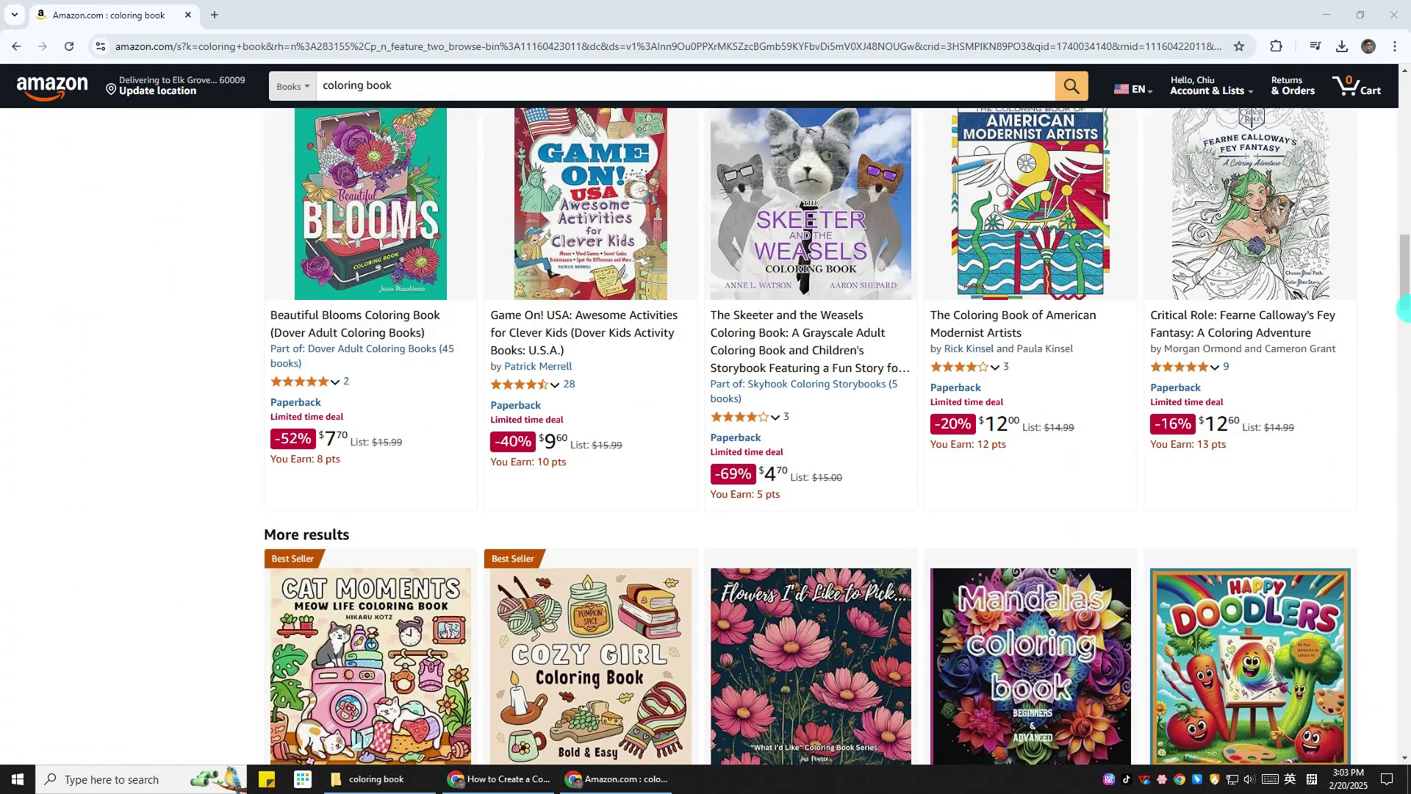
scroll(1405, 308, "down", 6)
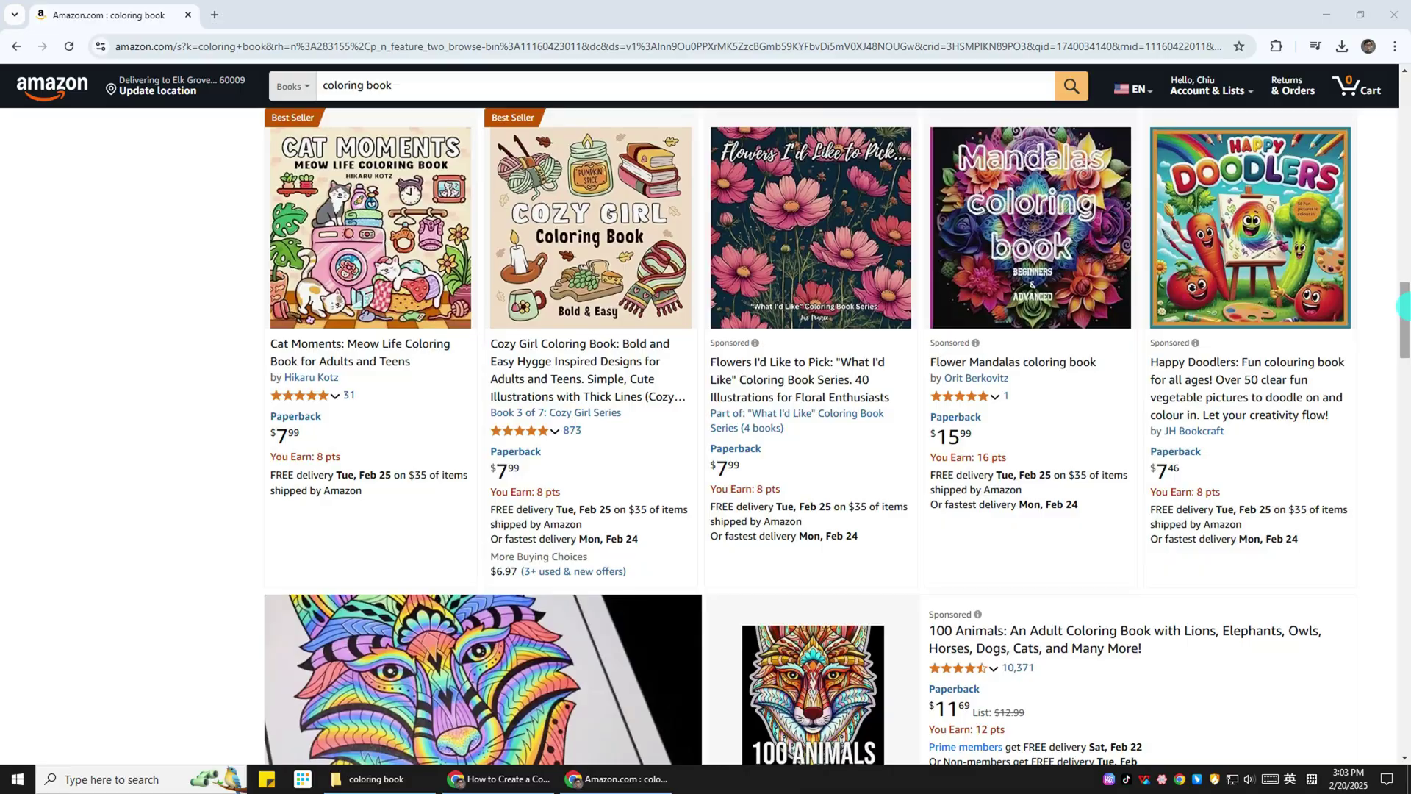
scroll(1405, 307, "down", 6)
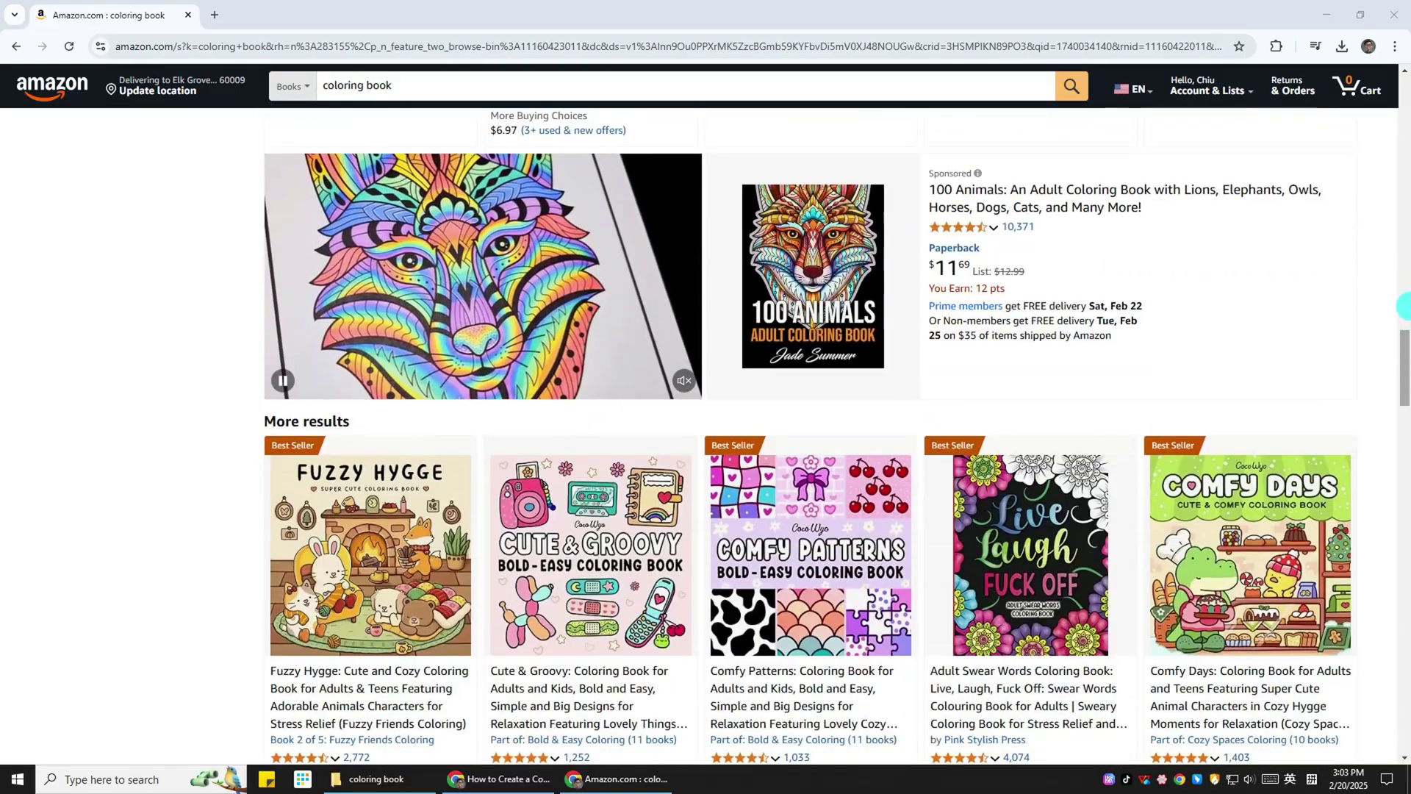
scroll(1405, 307, "down", 6)
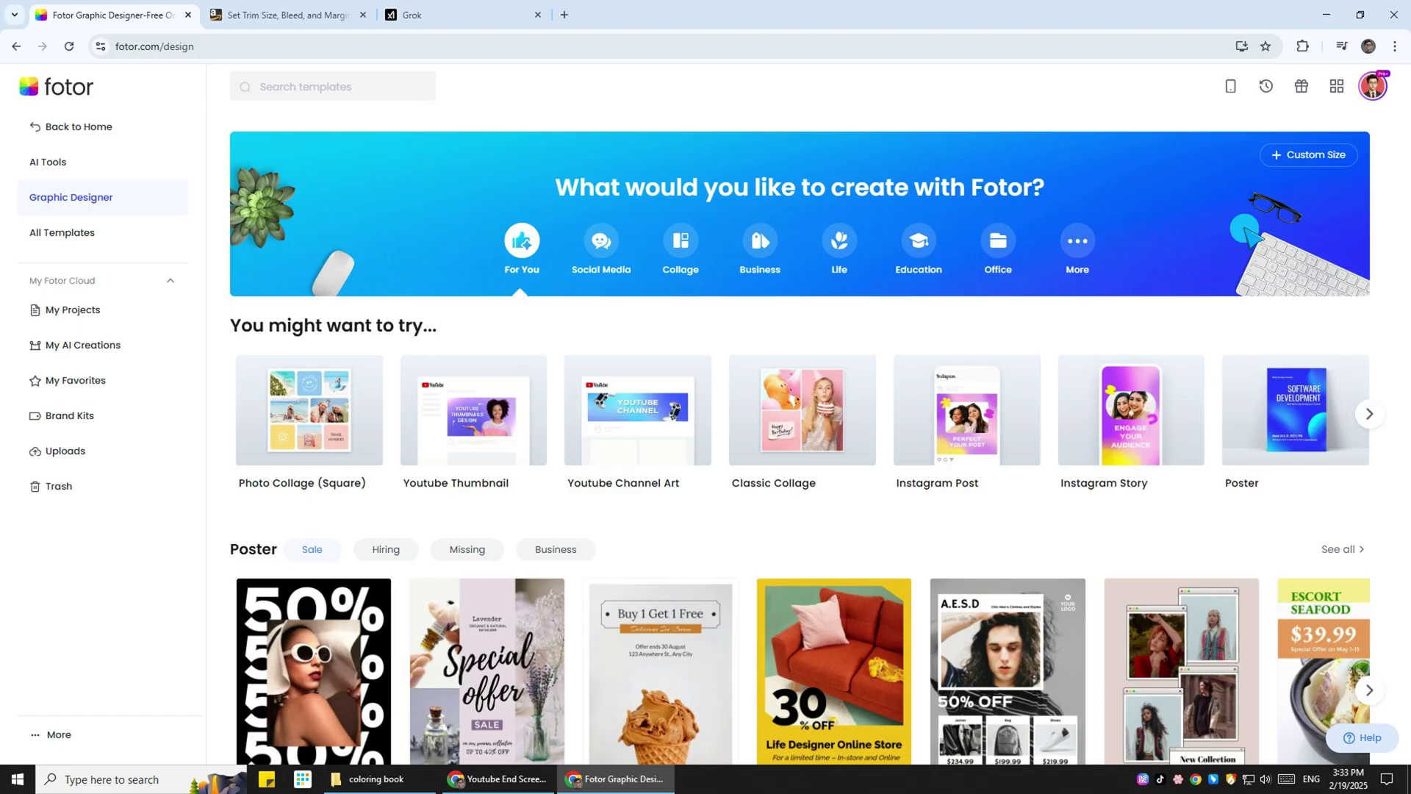
- Start a Custom Size design measured in inches, then bring up the KDP trim size, bleed and margins help
left_click(1297, 158)
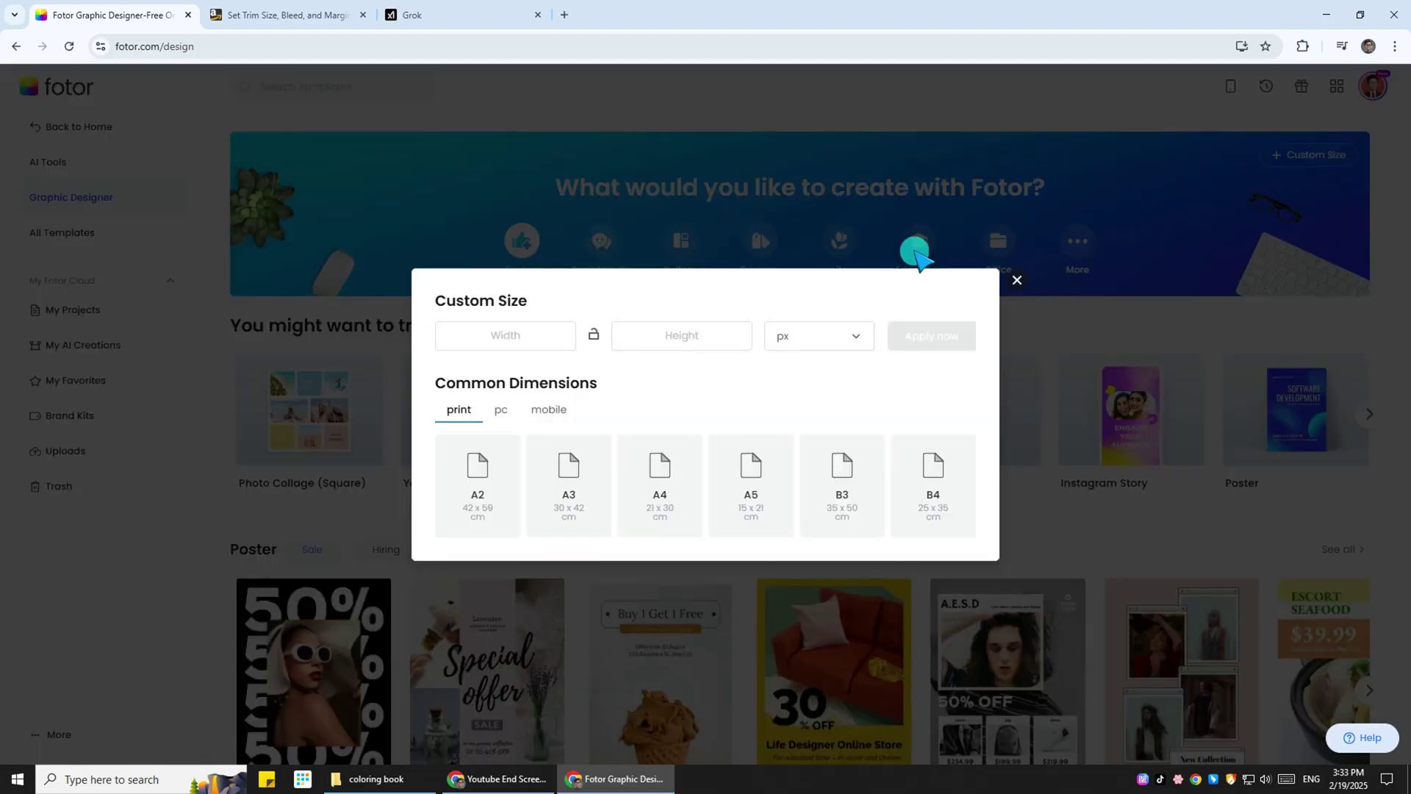
left_click(786, 338)
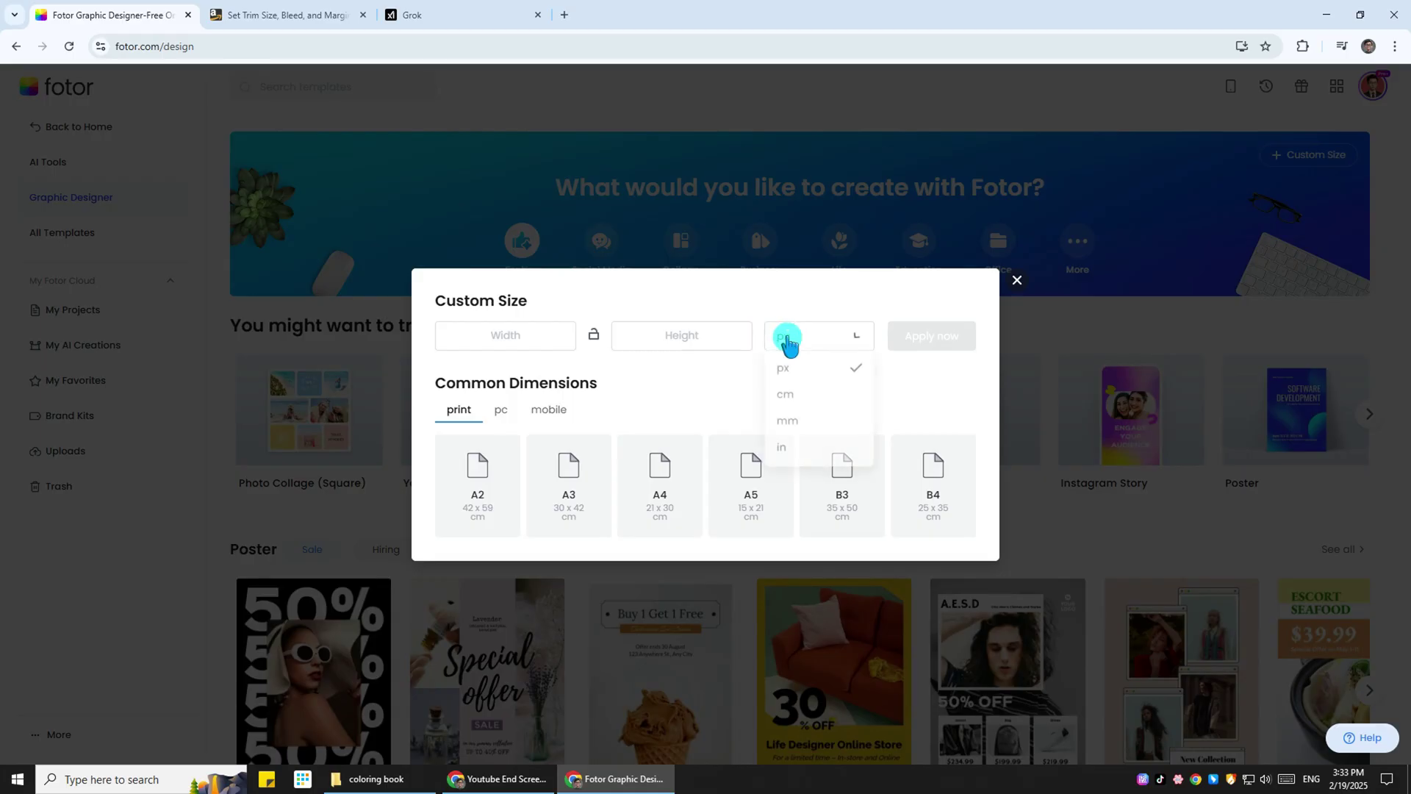
left_click(828, 450)
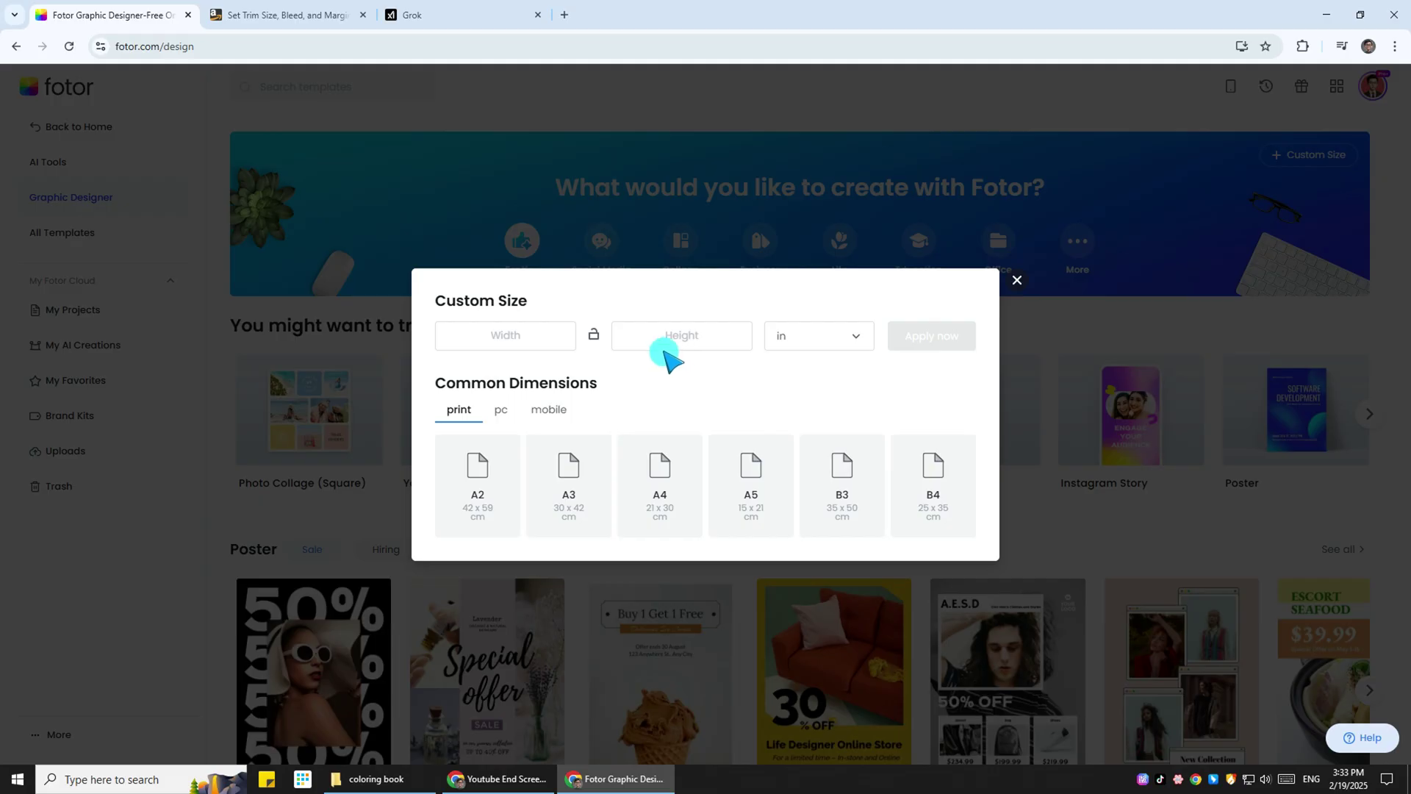
left_click(294, 15)
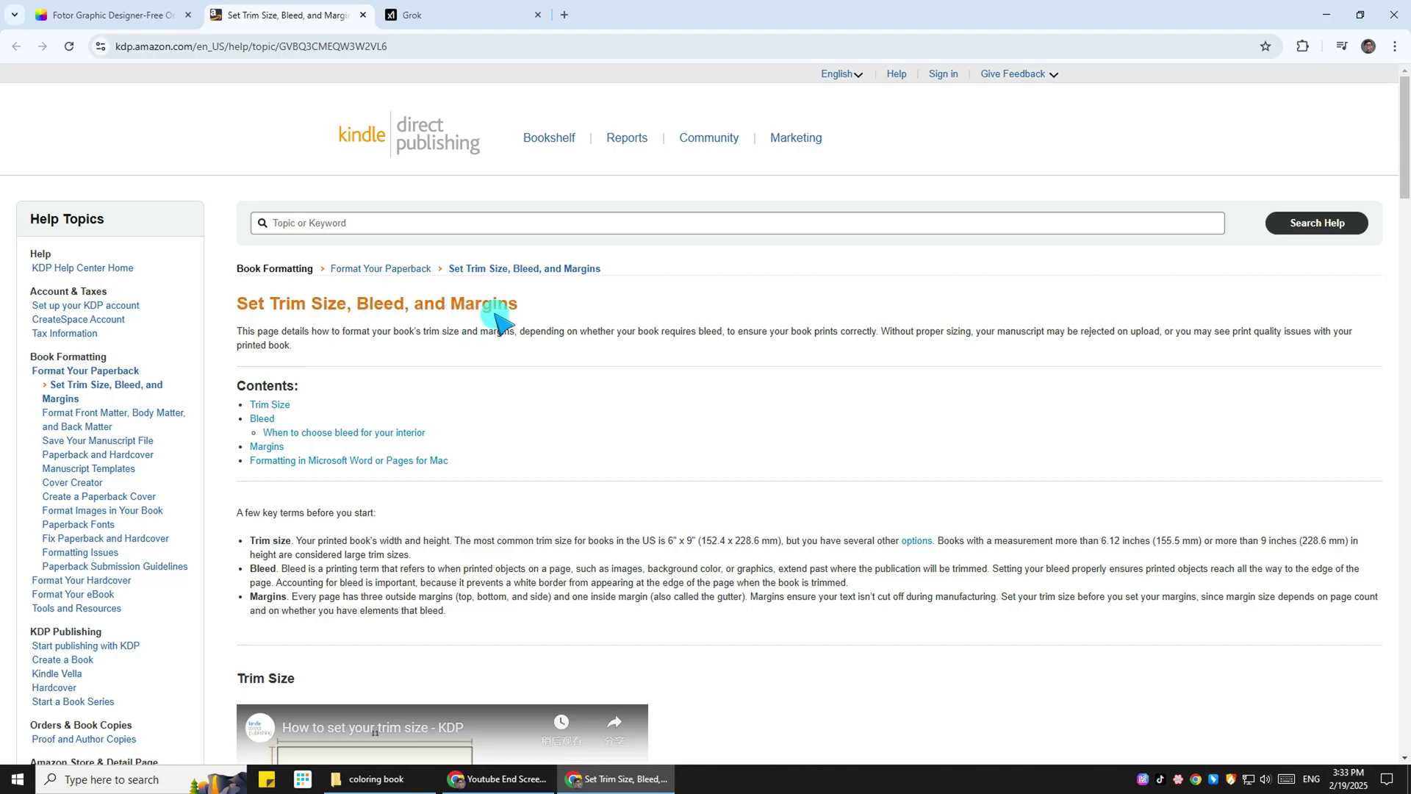
- Expand the bleed examples table pairing 8.25" x 8.25" trim with 8.375" x 8.5" with bleed
scroll(497, 317, "down", 9)
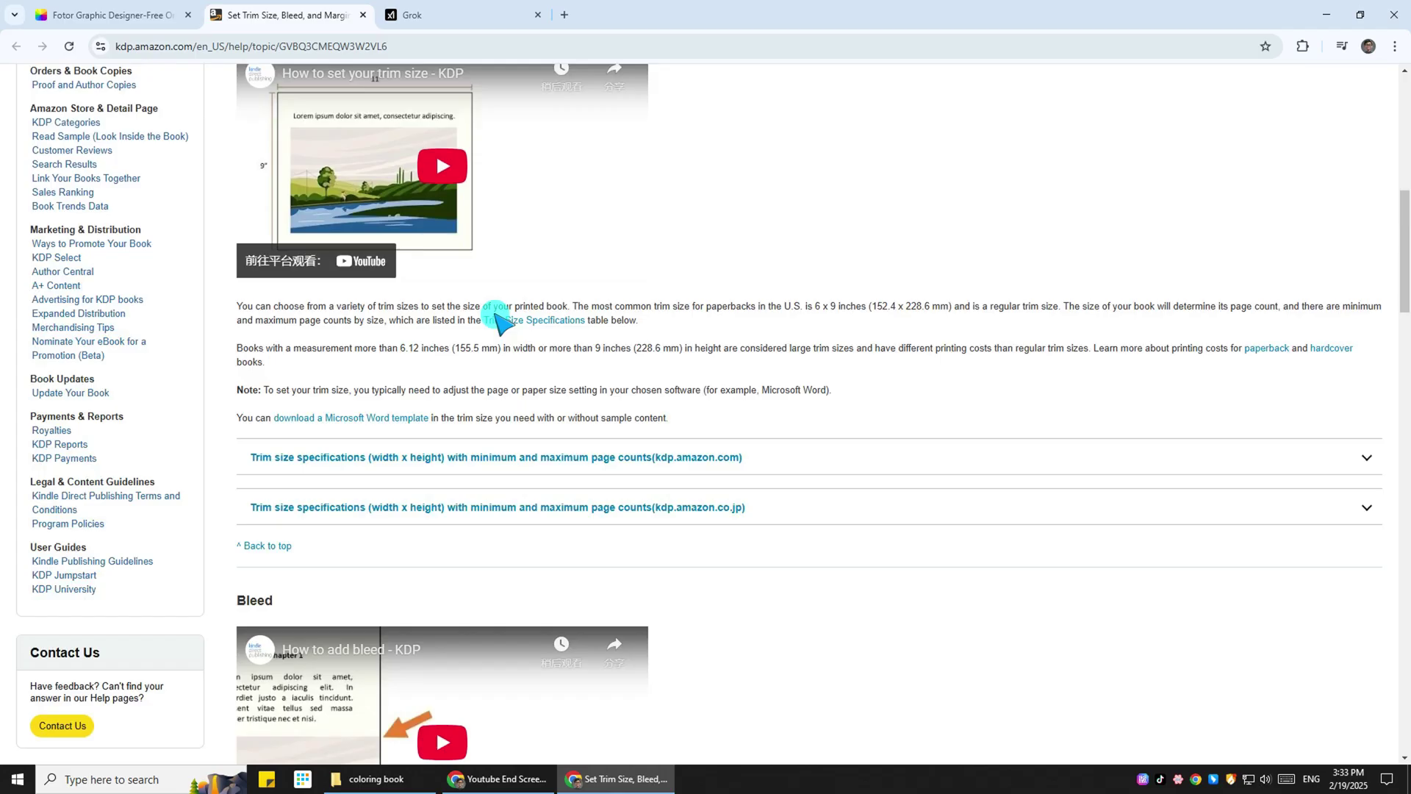
scroll(497, 317, "down", 7)
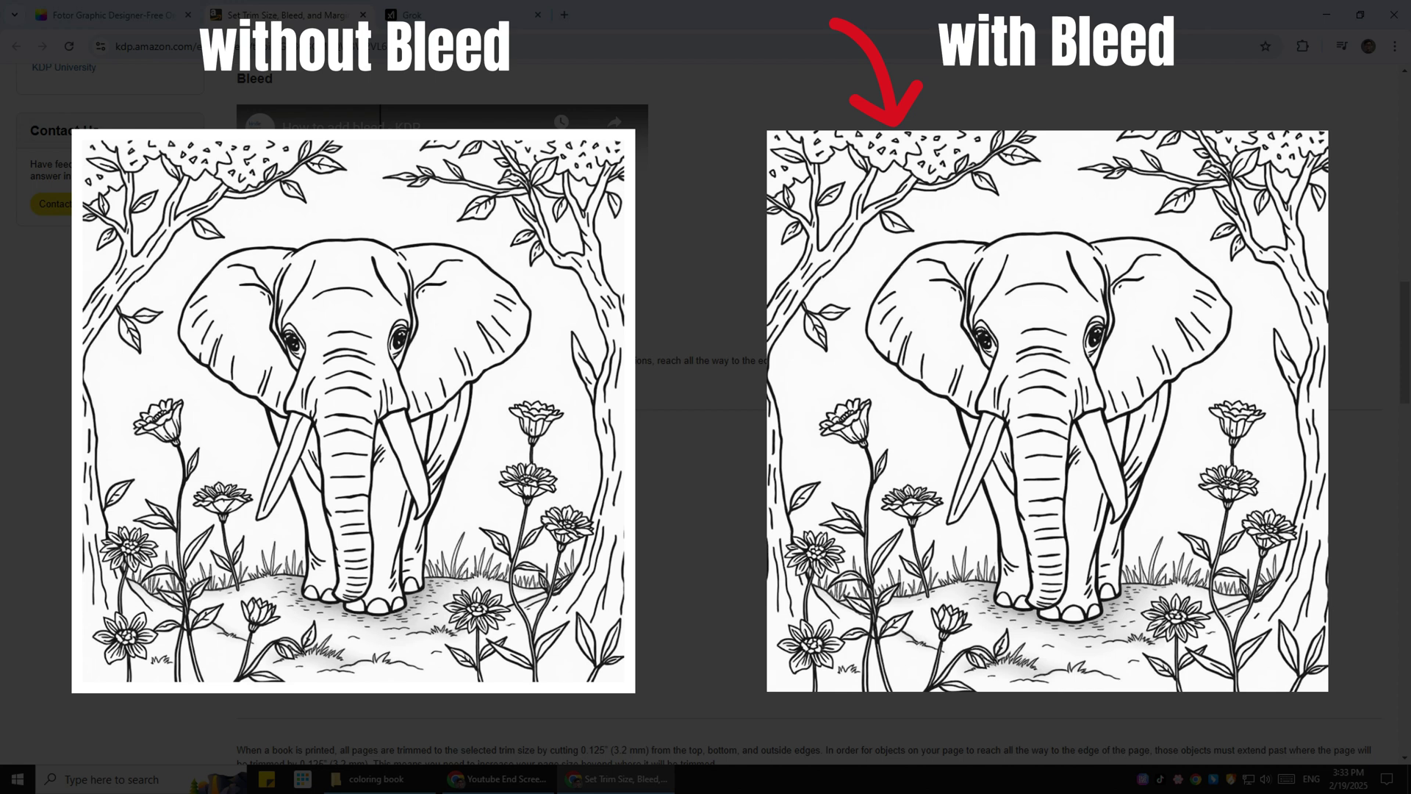
scroll(705, 397, "down", 4)
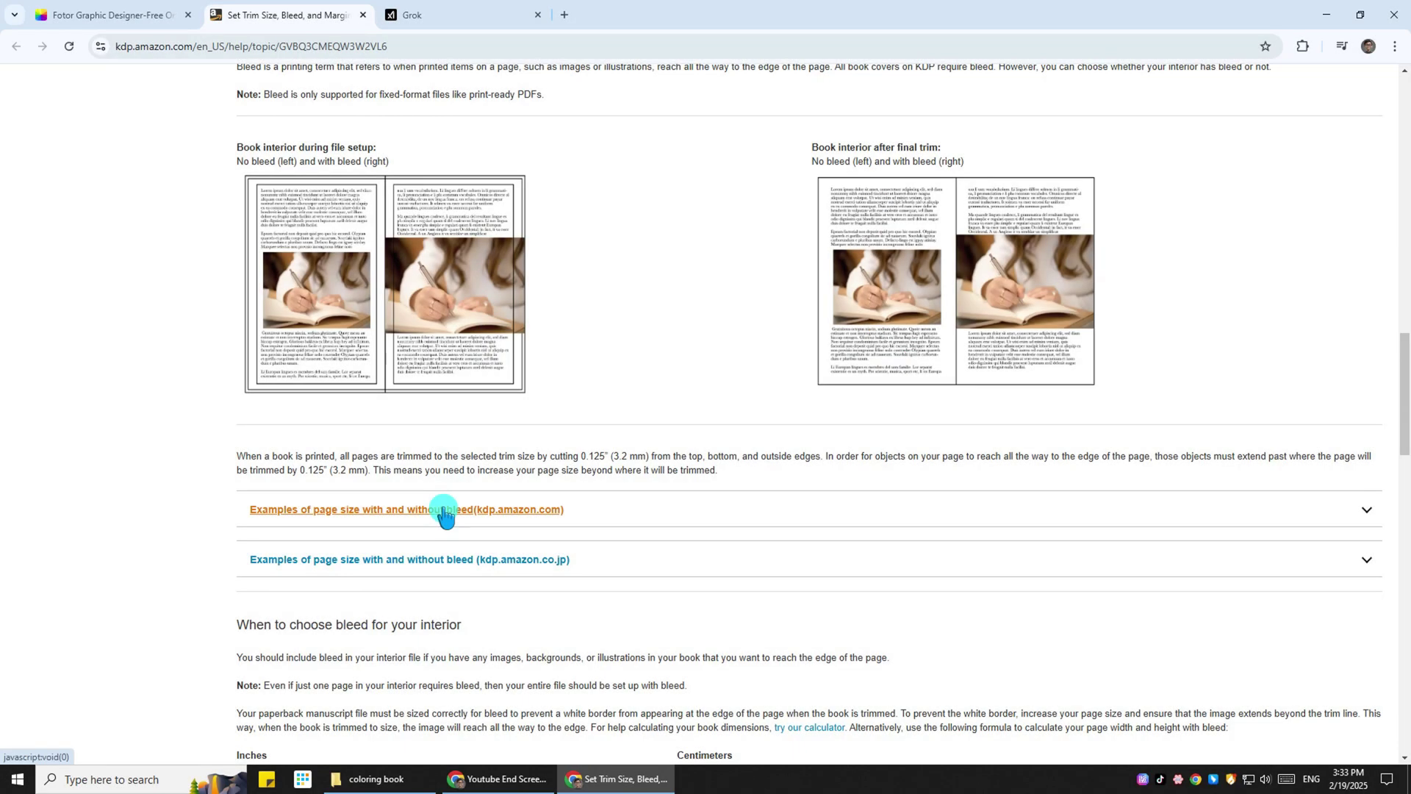
left_click(445, 515)
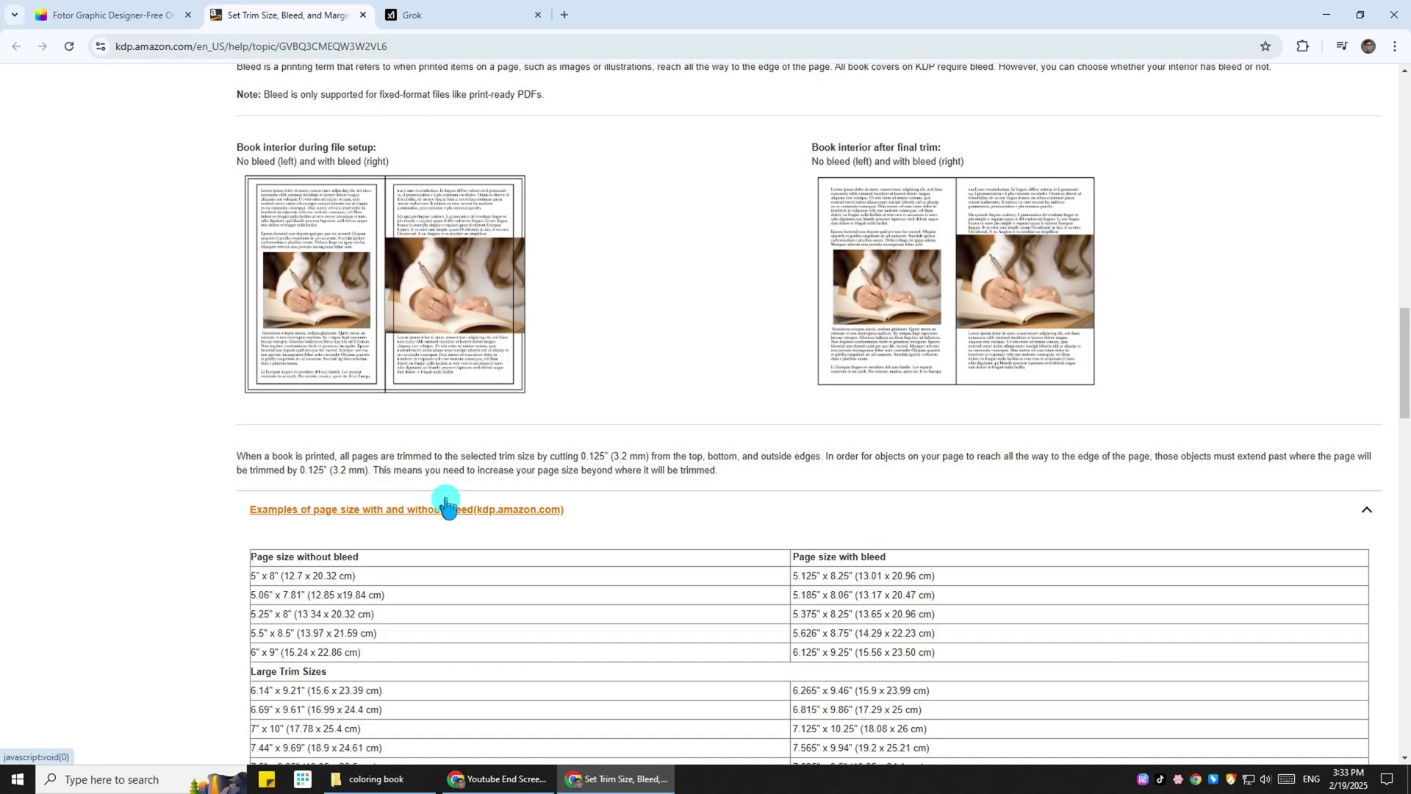
scroll(451, 497, "down", 4)
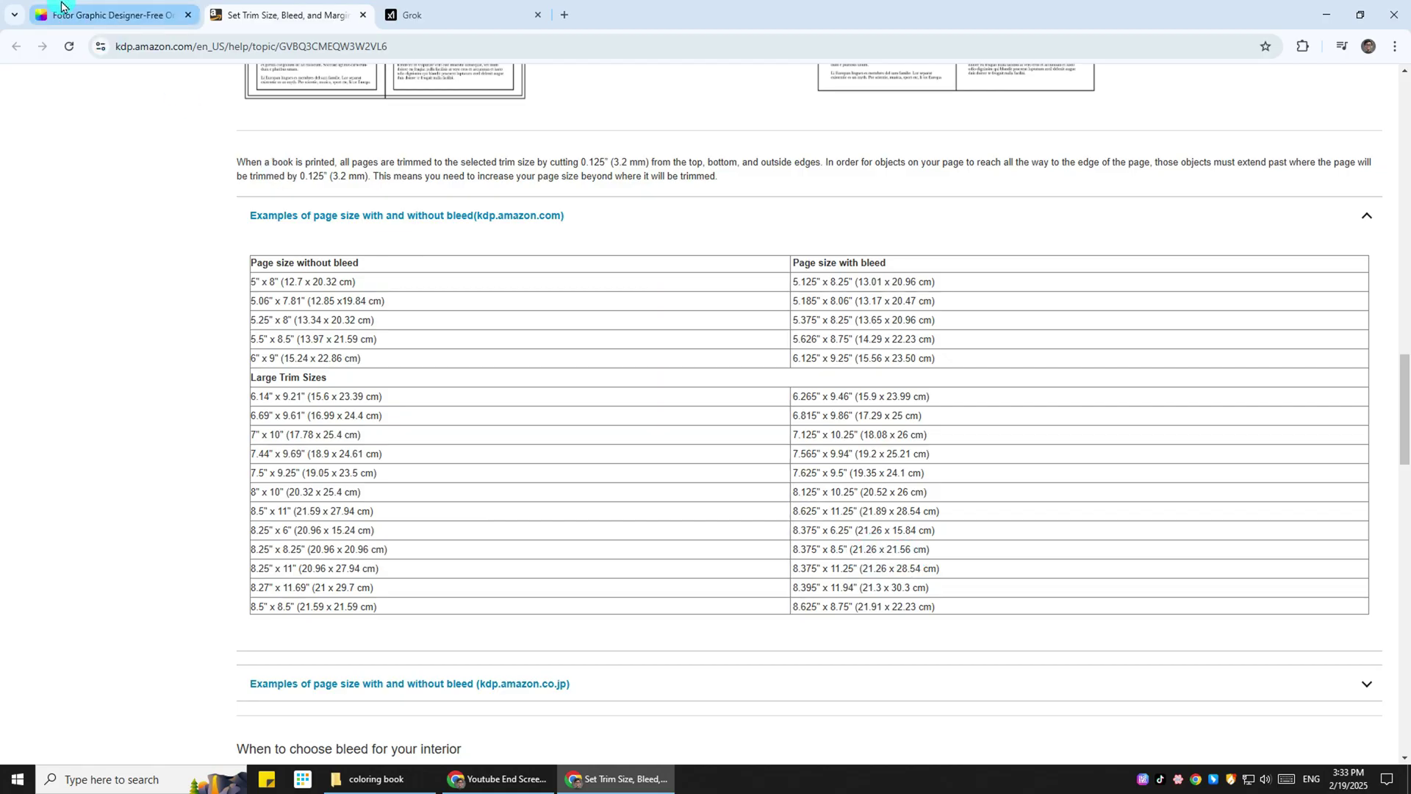
- Create a blank 8.375 x 8.5 inch custom design in Fotor
left_click(64, 6)
left_click(801, 336)
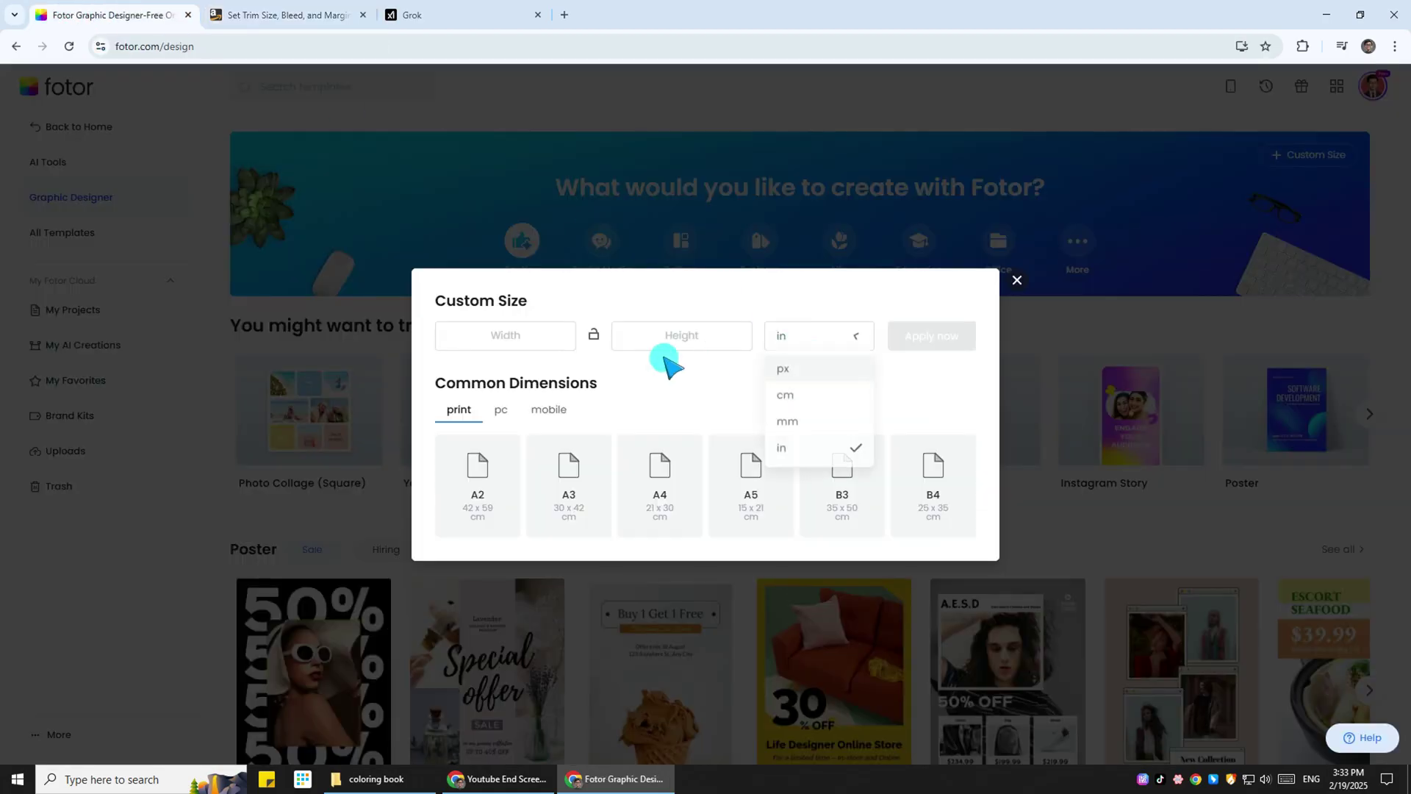
left_click(545, 339)
left_click(543, 338)
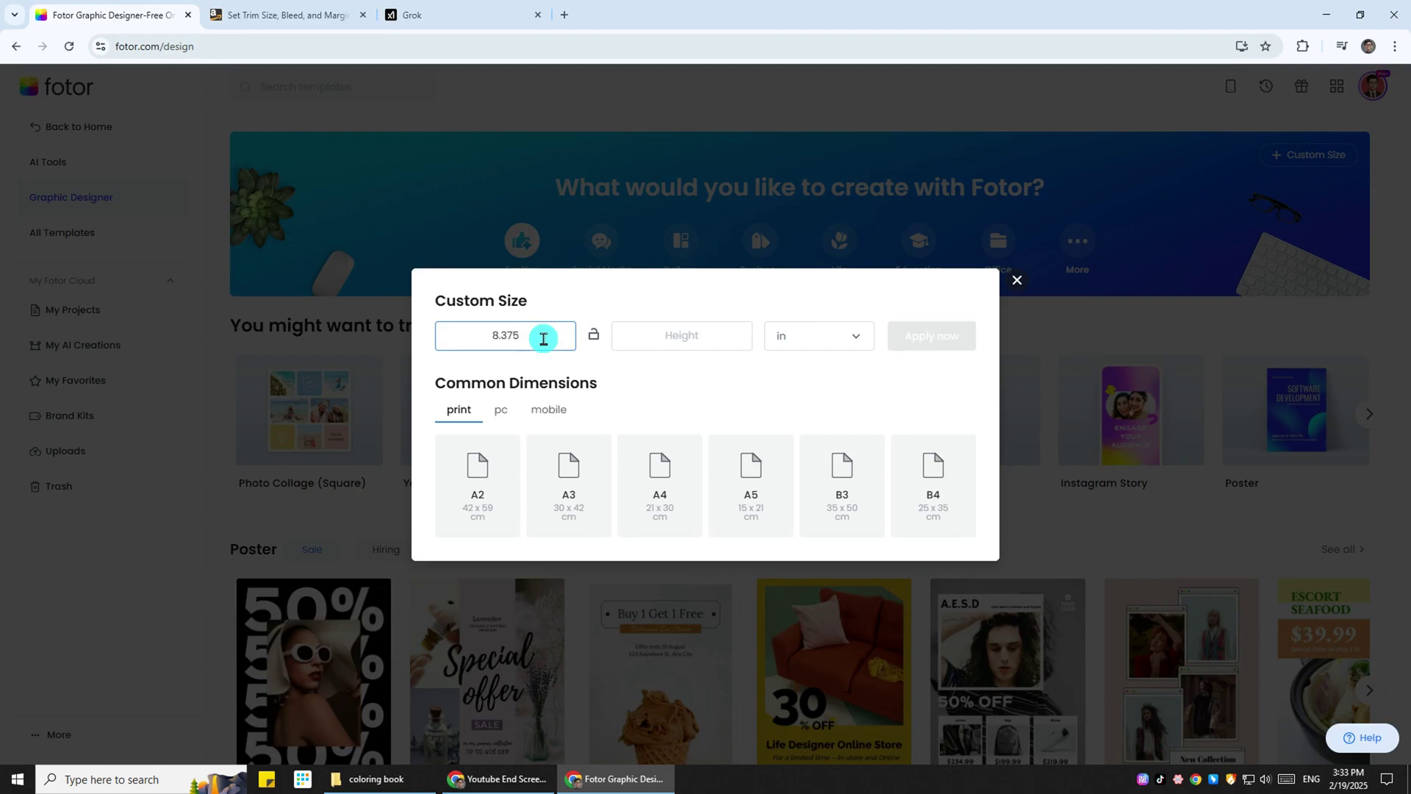
left_click(662, 339)
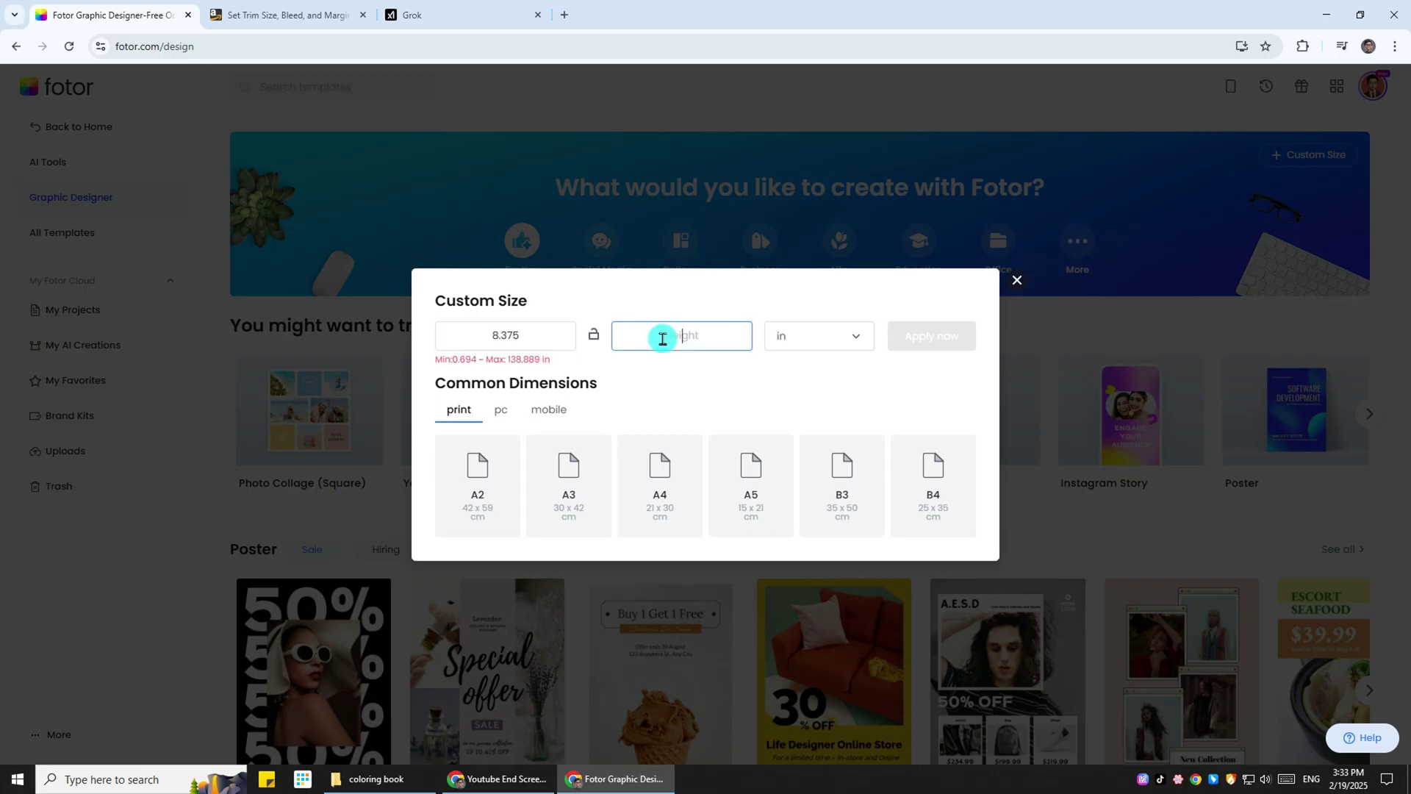
type("8")
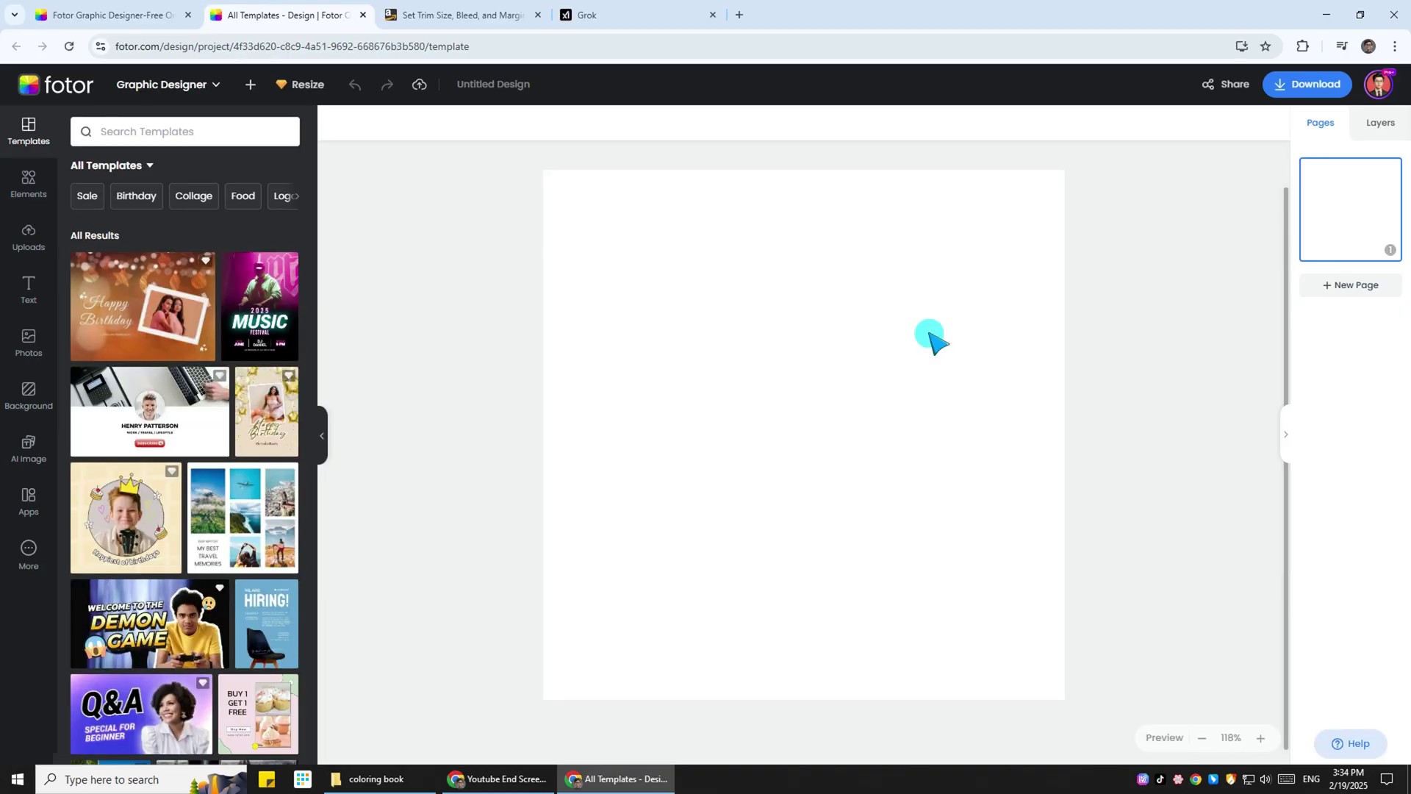
left_click(479, 16)
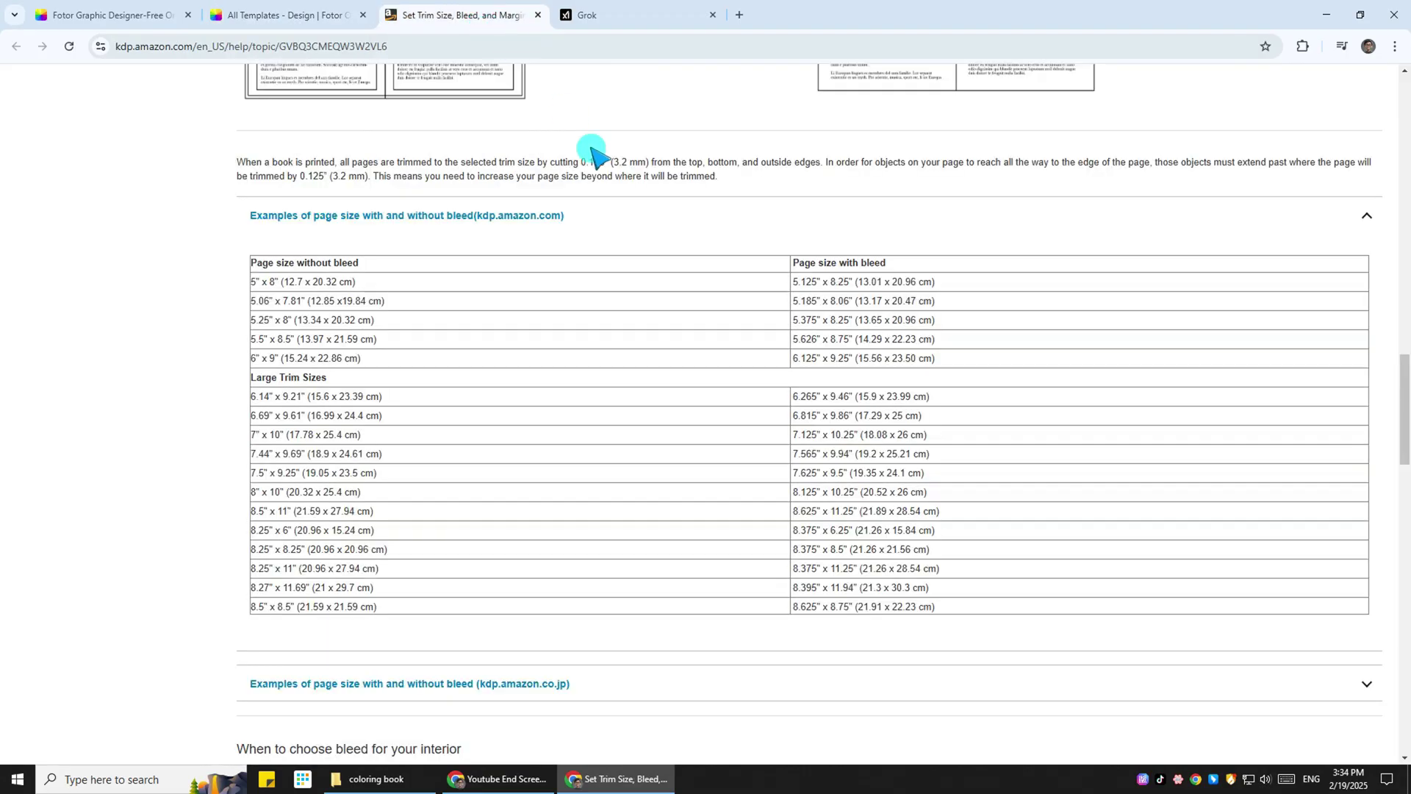
scroll(711, 283, "down", 8)
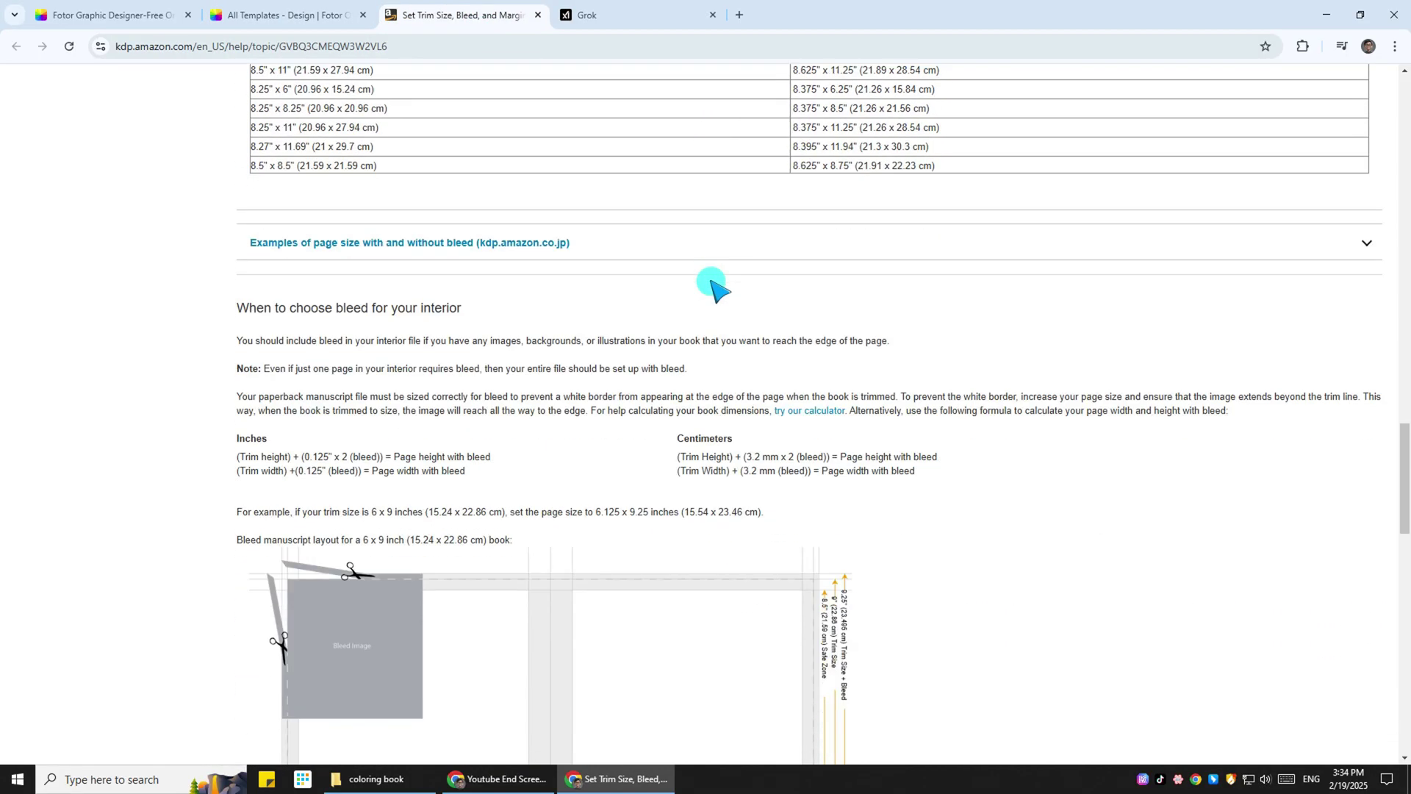
scroll(711, 285, "up", 2)
scroll(712, 285, "down", 15)
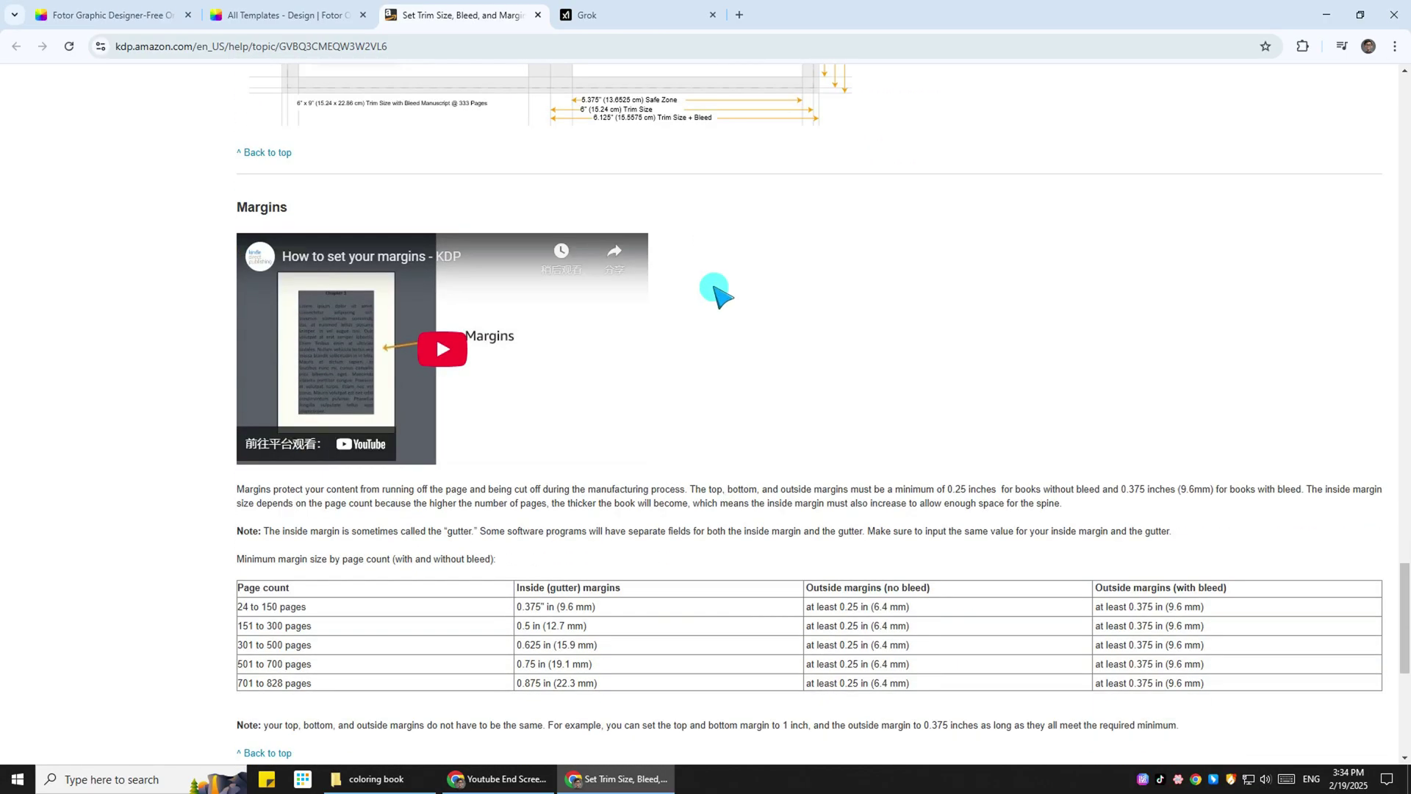
scroll(734, 292, "up", 2)
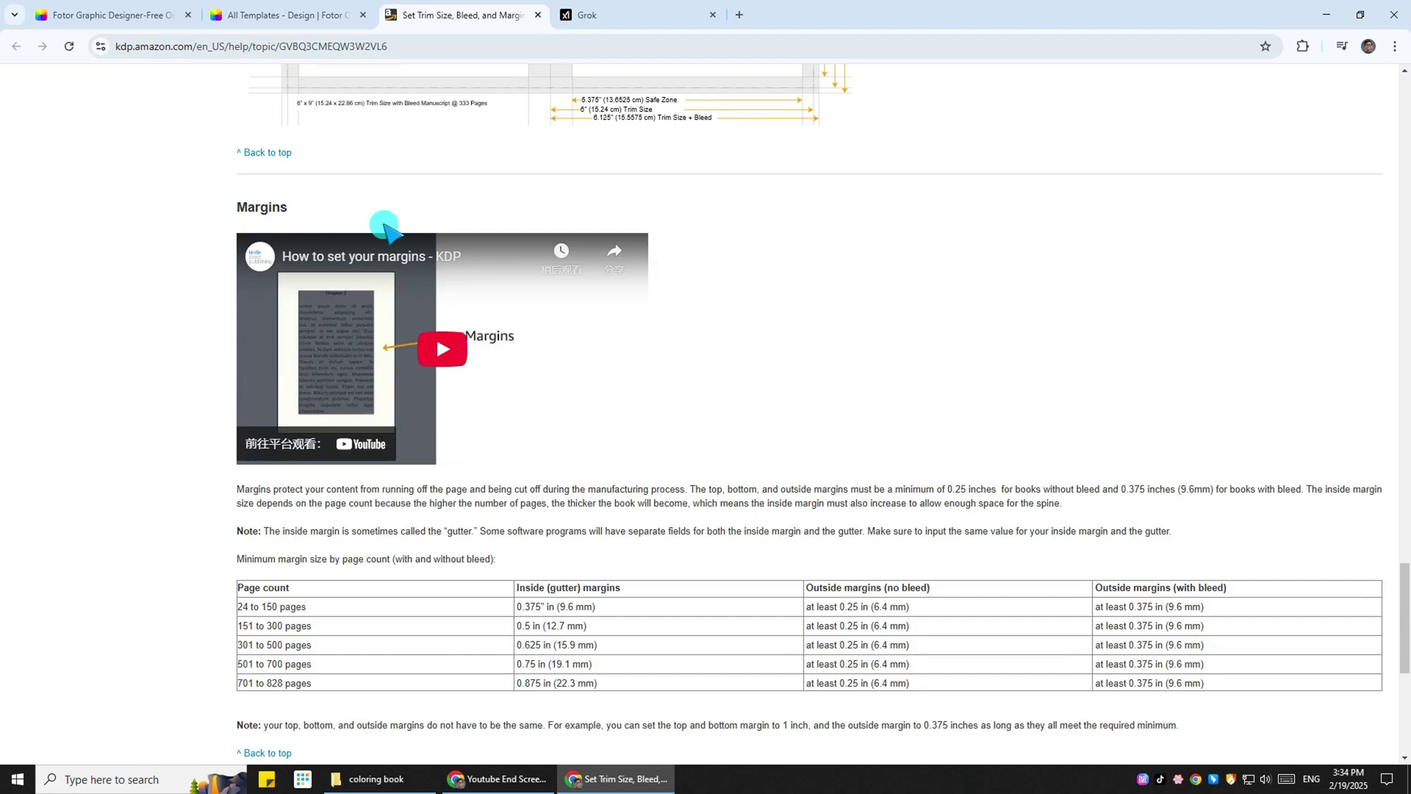
scroll(661, 274, "down", 2)
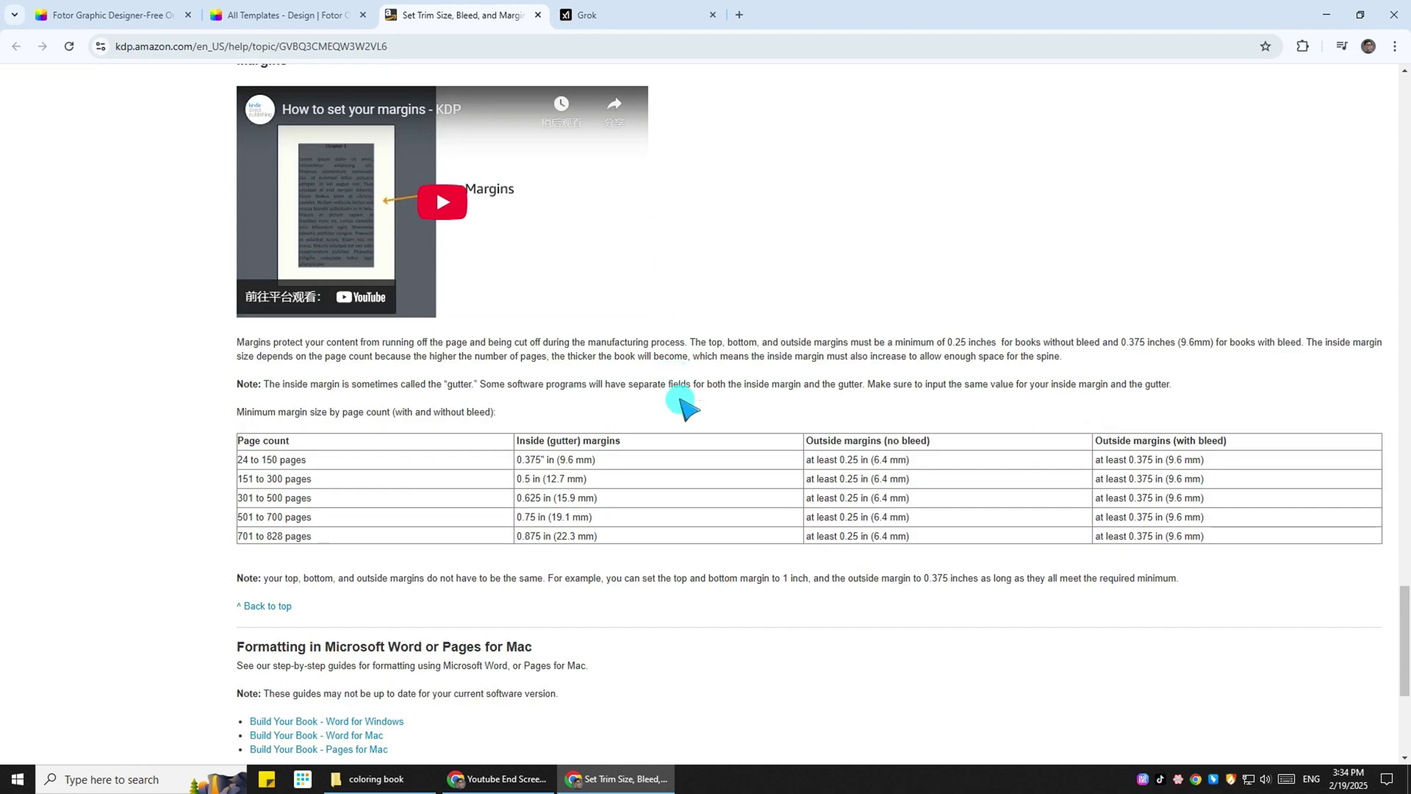
scroll(471, 538, "down", 2)
scroll(529, 498, "up", 4)
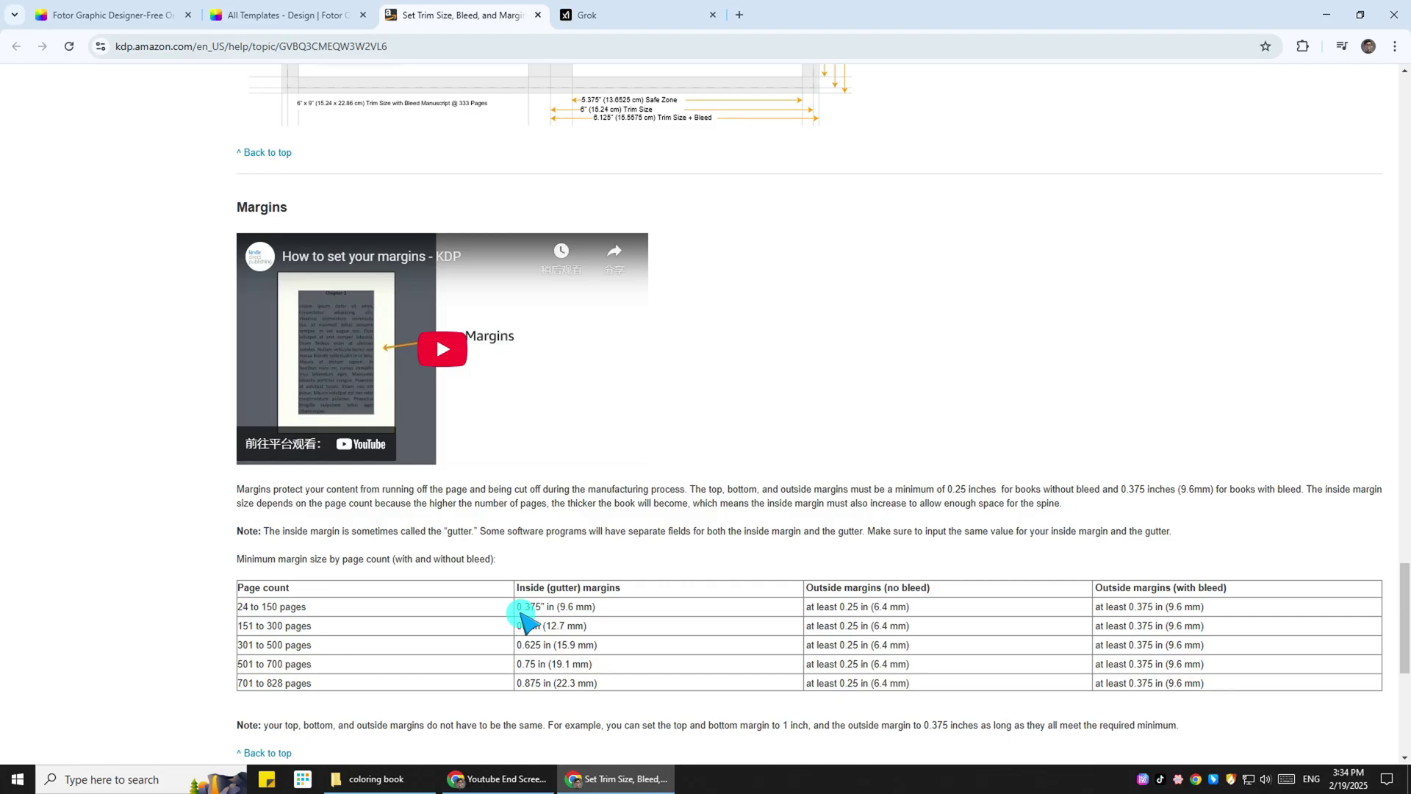
left_click_drag(521, 609, 630, 621)
left_click(630, 621)
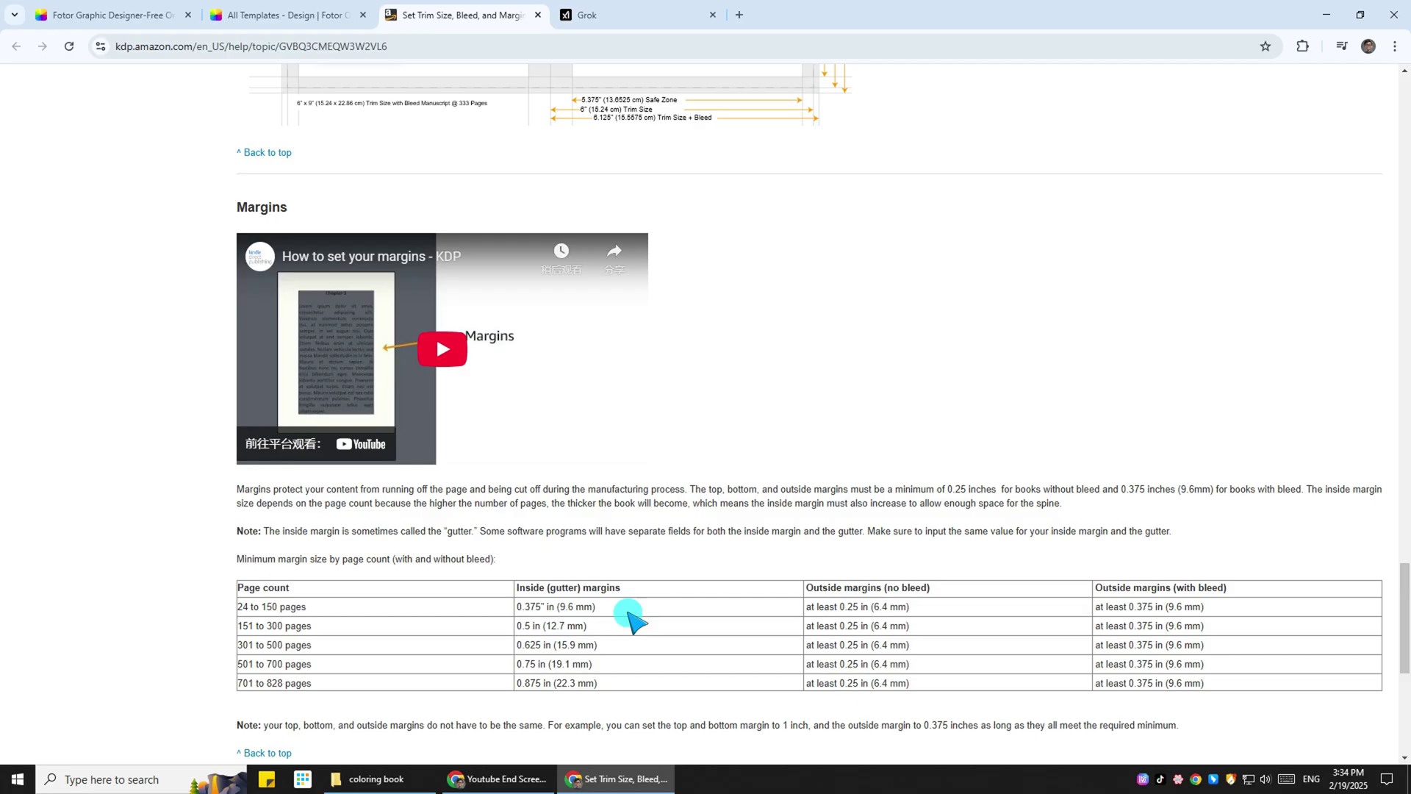
- Add a landscape image shape and stretch it to fill the first page
left_click(287, 15)
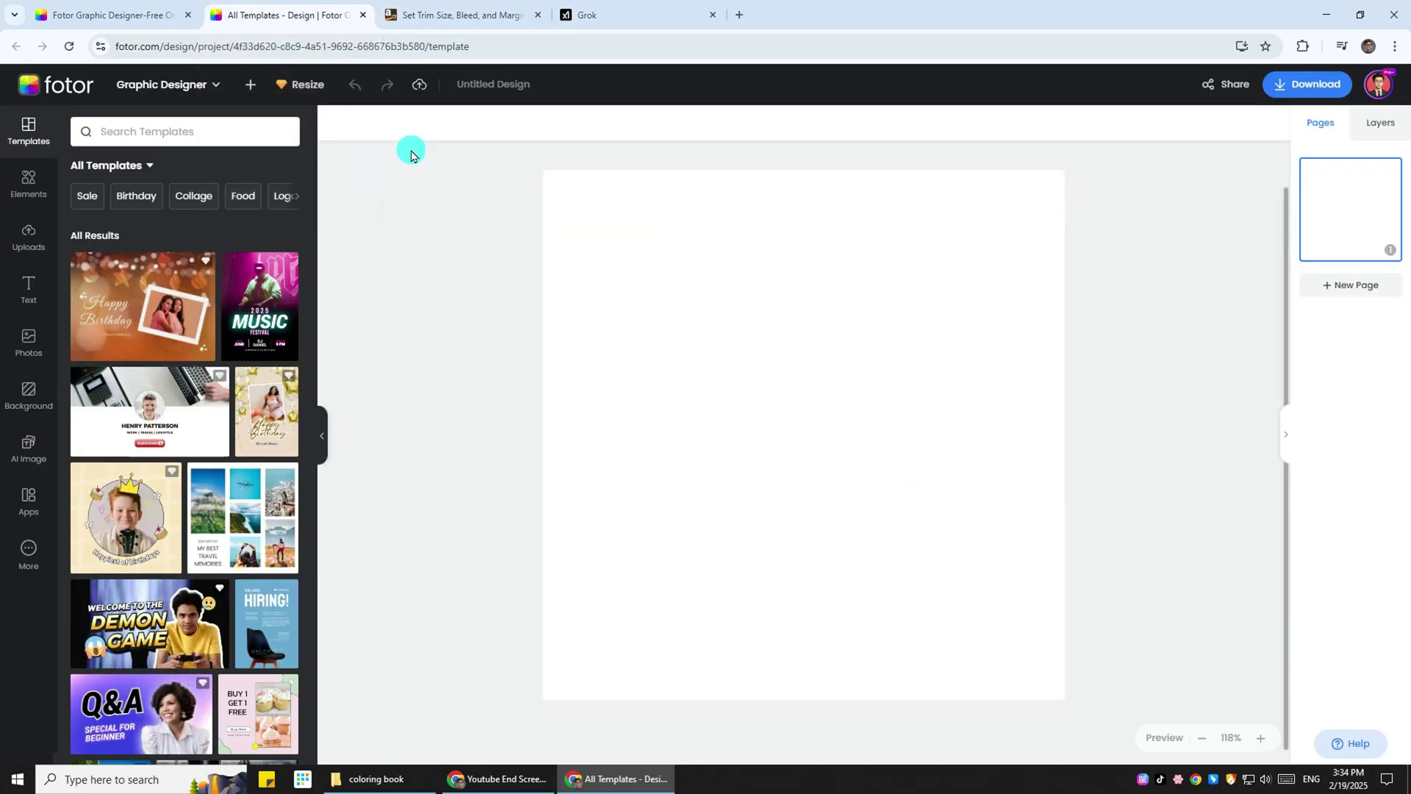
left_click(38, 192)
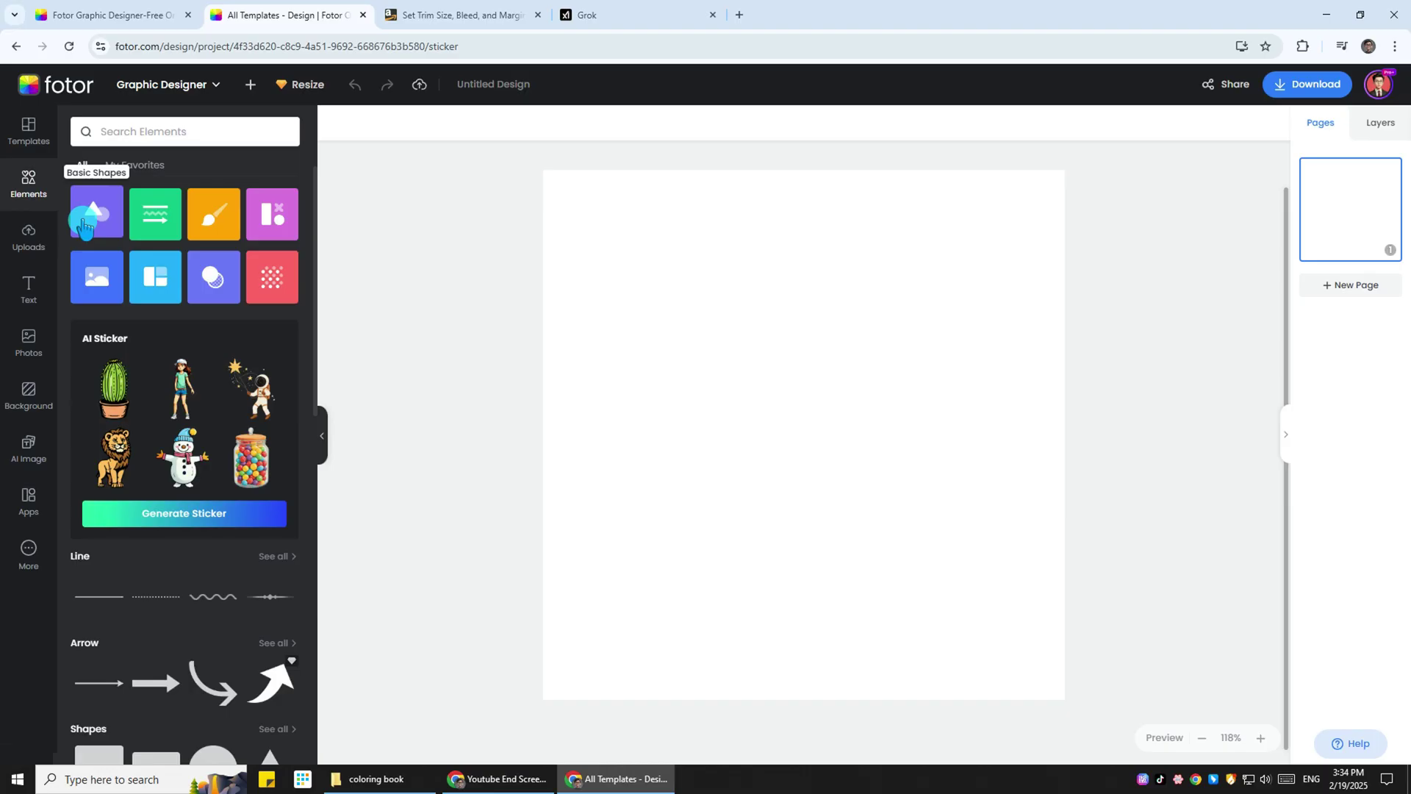
left_click(97, 275)
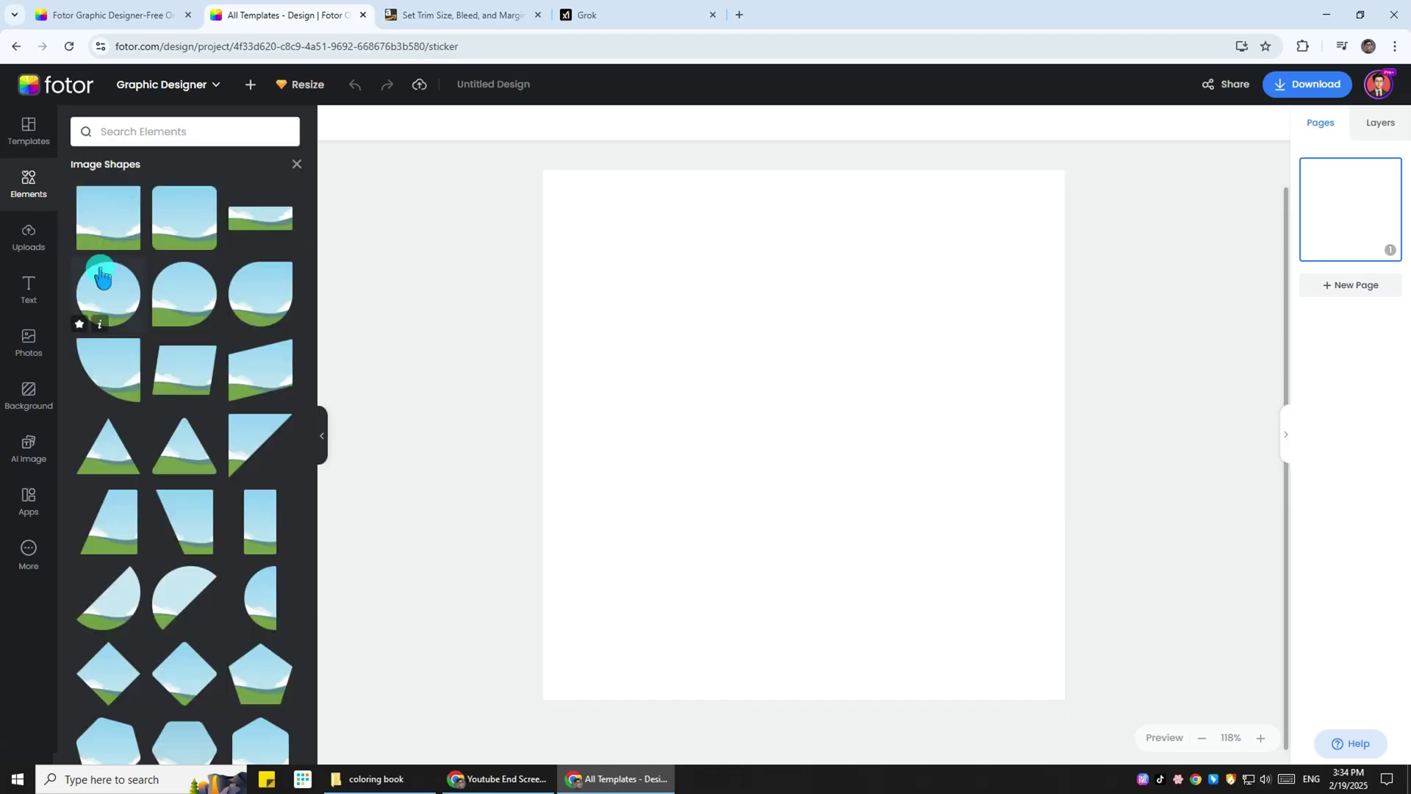
left_click(96, 221)
left_click_drag(831, 453, 680, 306)
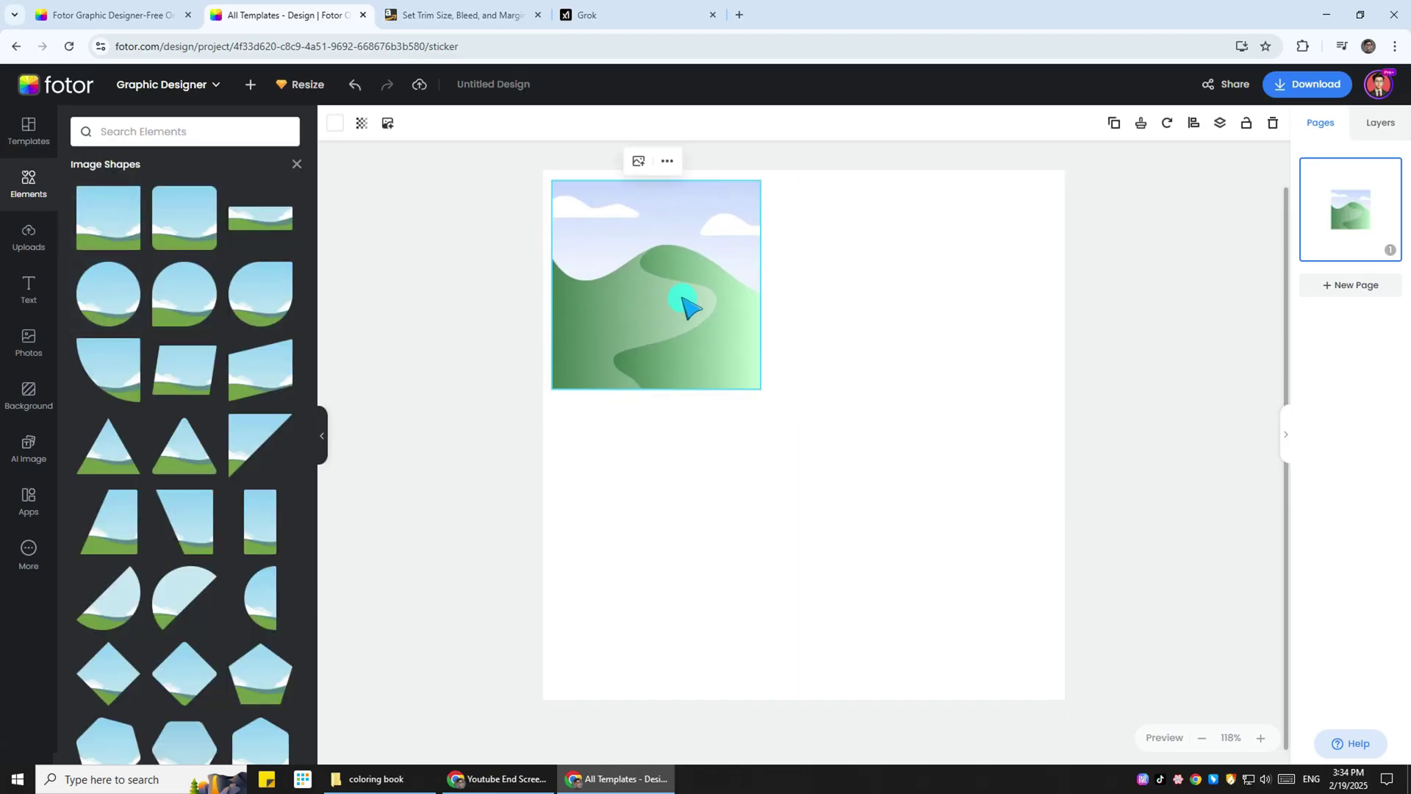
left_click_drag(769, 376, 1100, 638)
left_click_drag(885, 478, 884, 477)
- Duplicate the first page so the design has five pages
left_click(1315, 173)
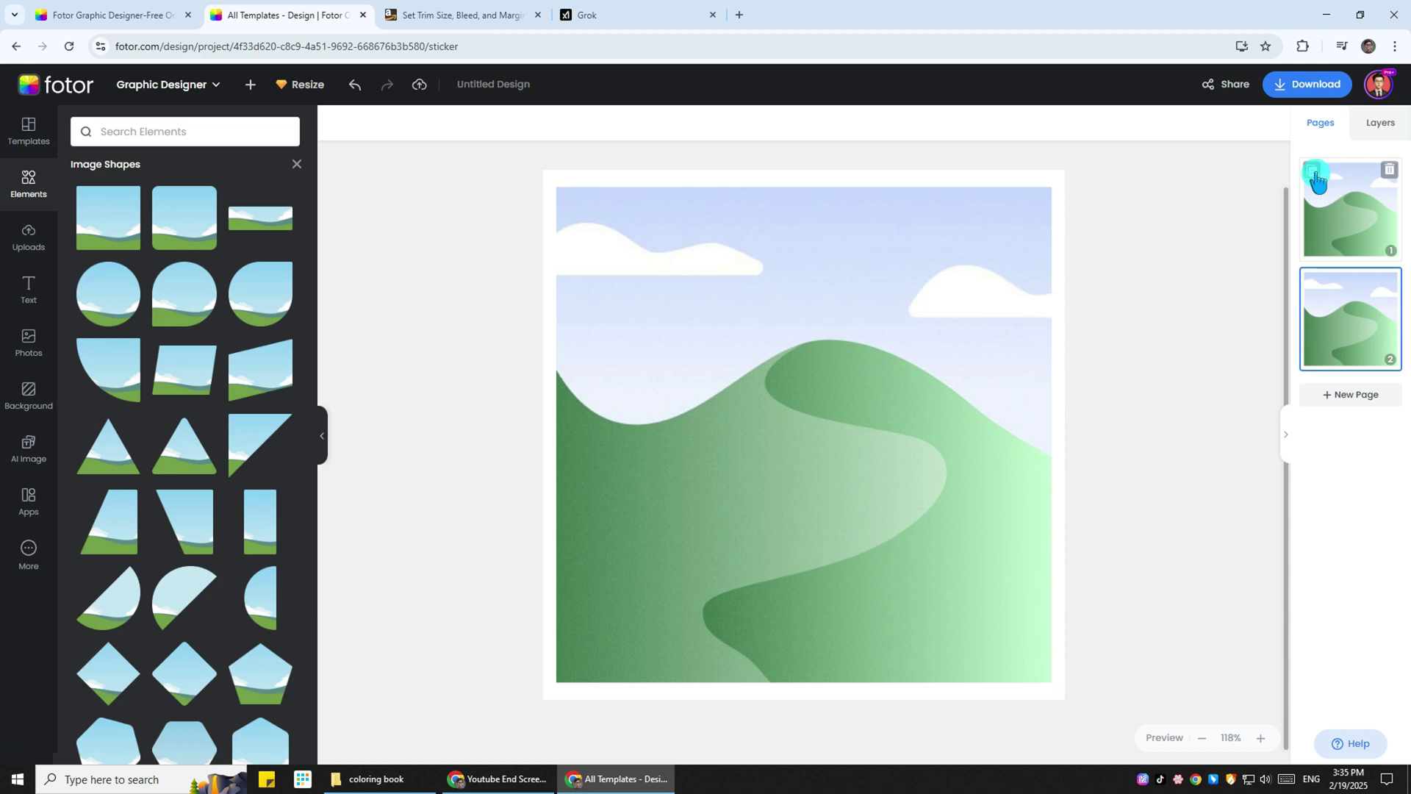
left_click(1314, 173)
left_click(1314, 174)
left_click(1314, 173)
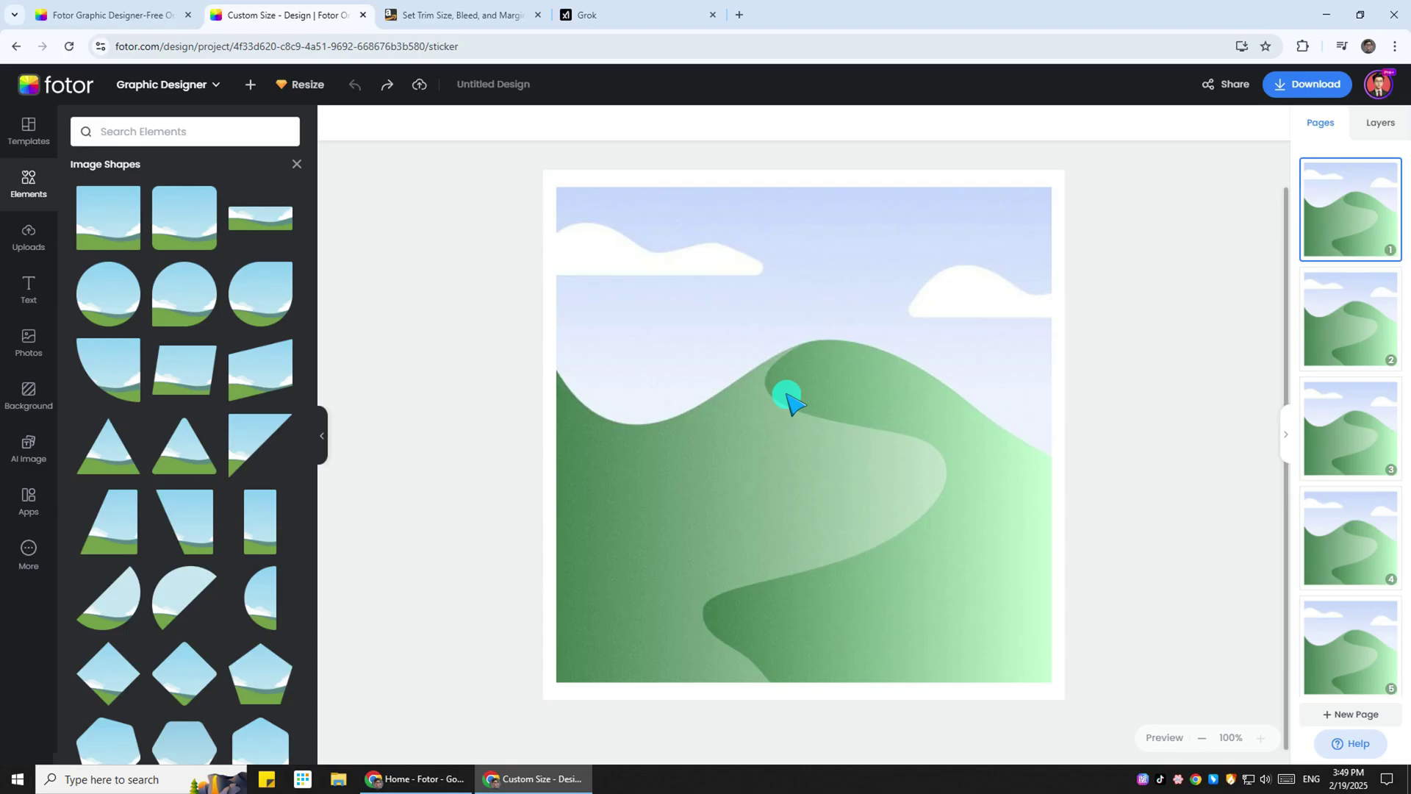
- Ask Grok for 24 animal line-art prompts for a kids' coloring book
left_click(608, 8)
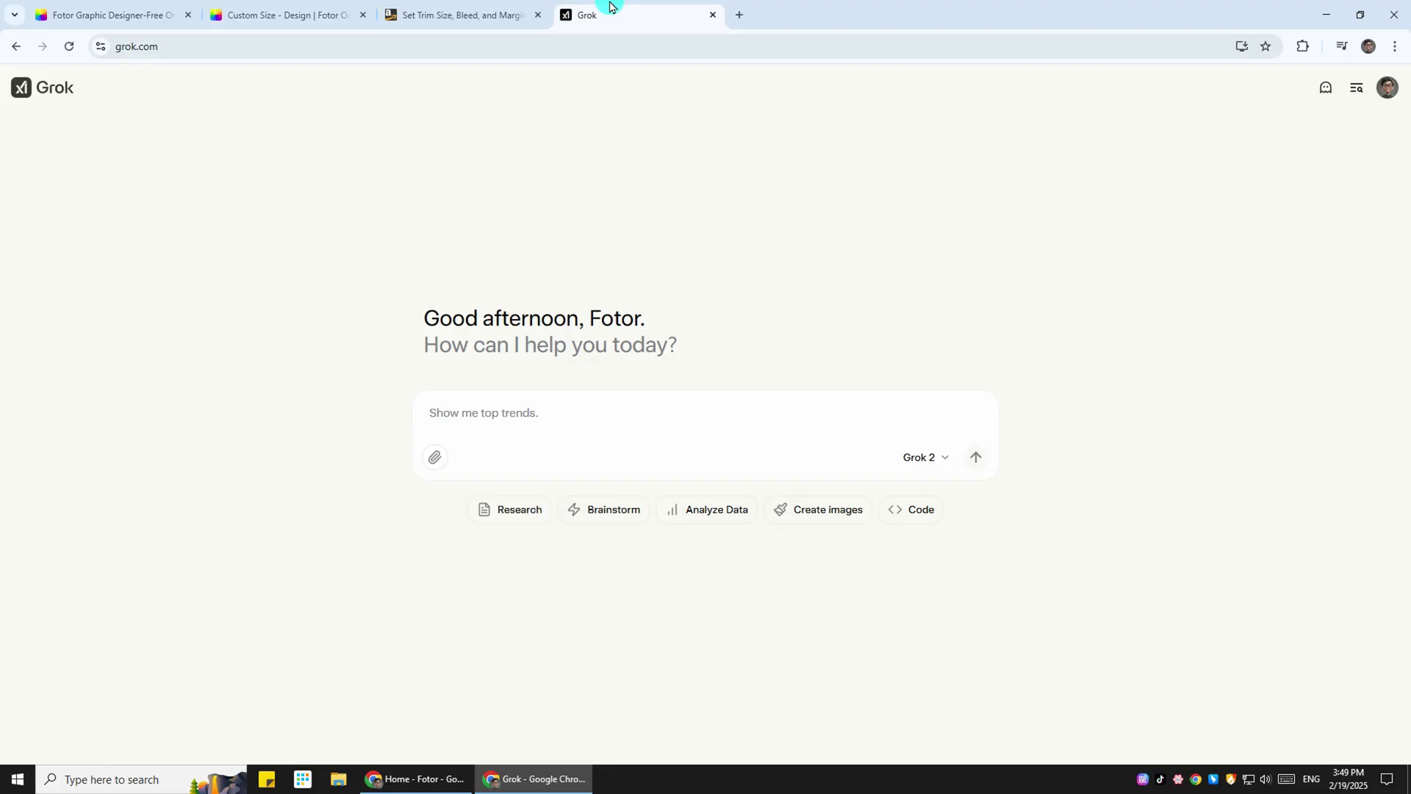
left_click(611, 401)
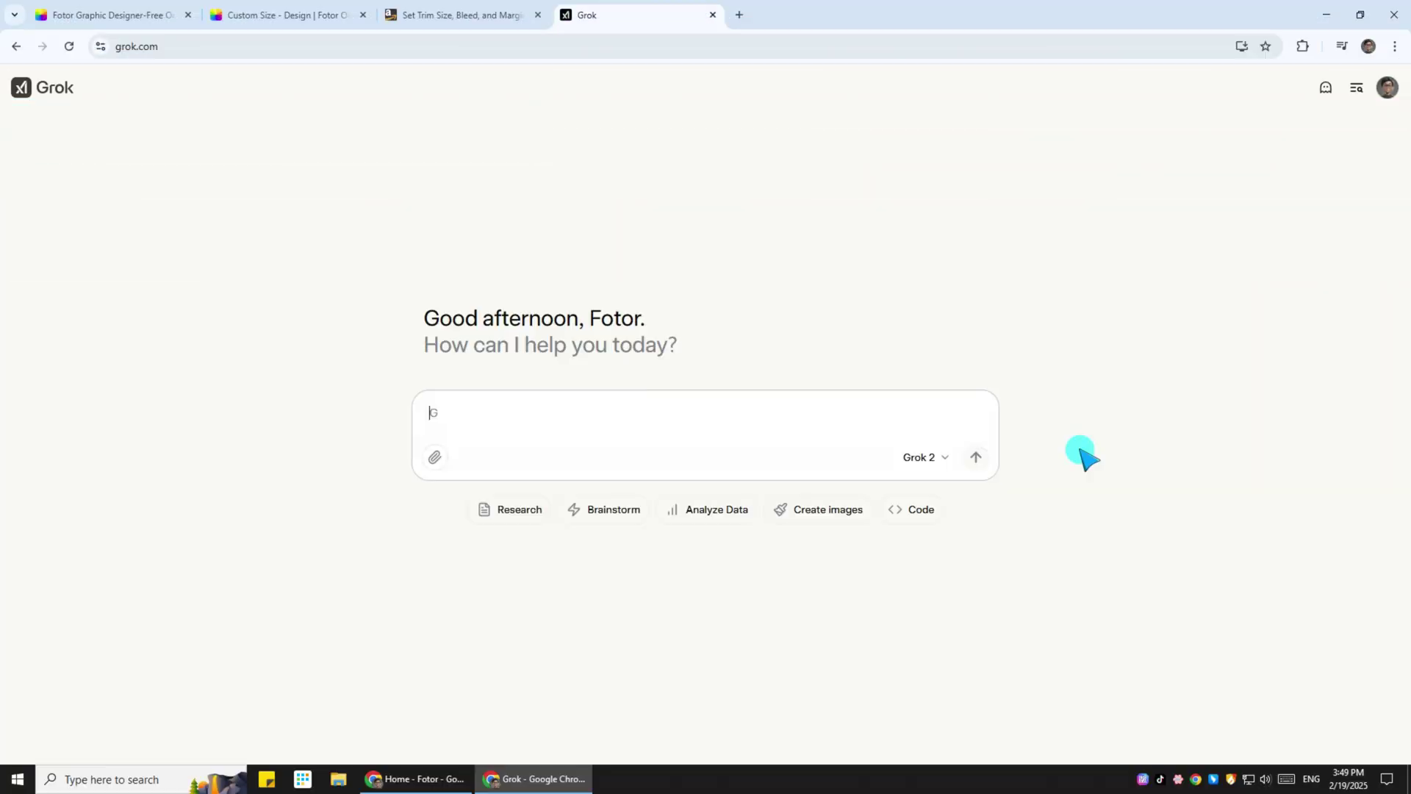
type("I want to make a kids coloring book, please give me 24 line art image prompt")
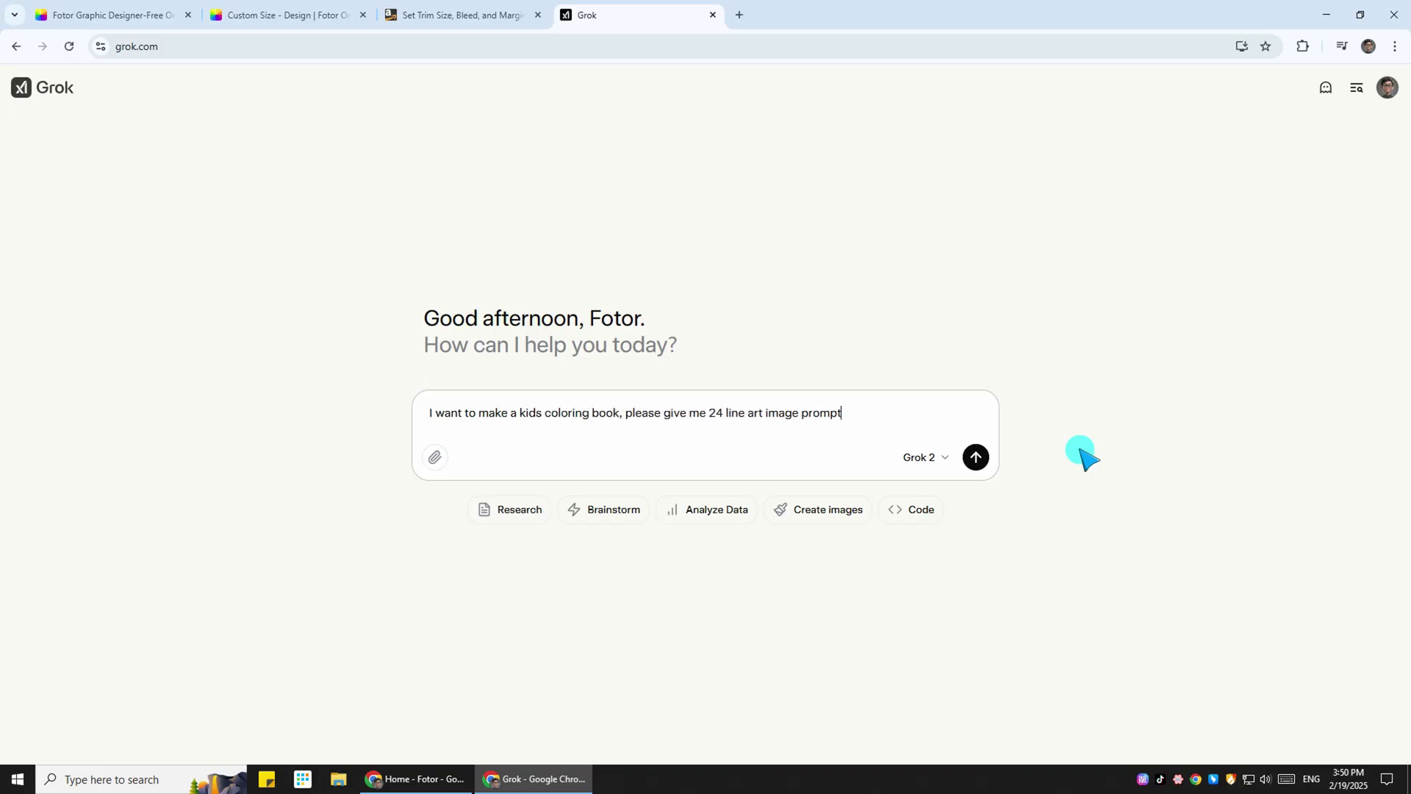
type("nd the prompt should be detailed.")
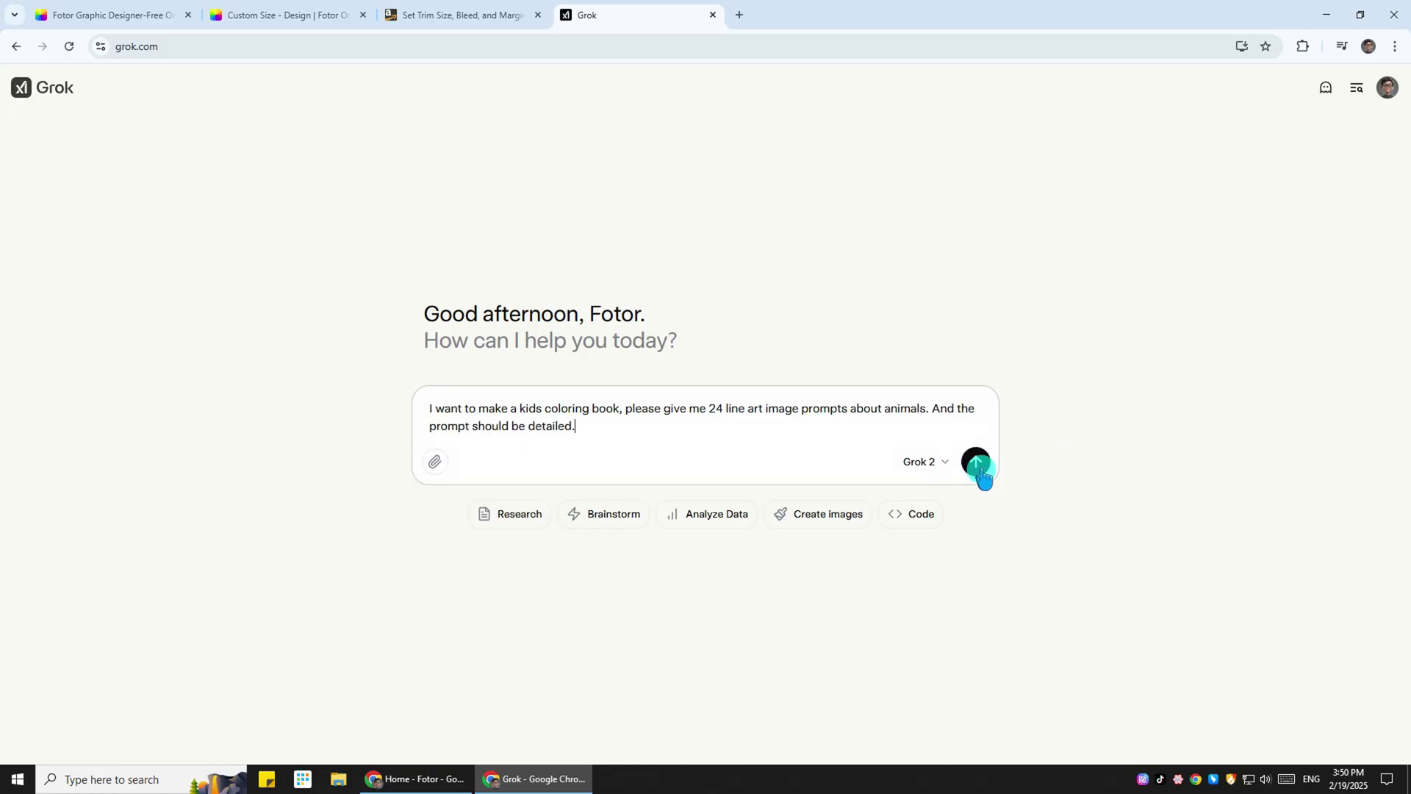
left_click(976, 463)
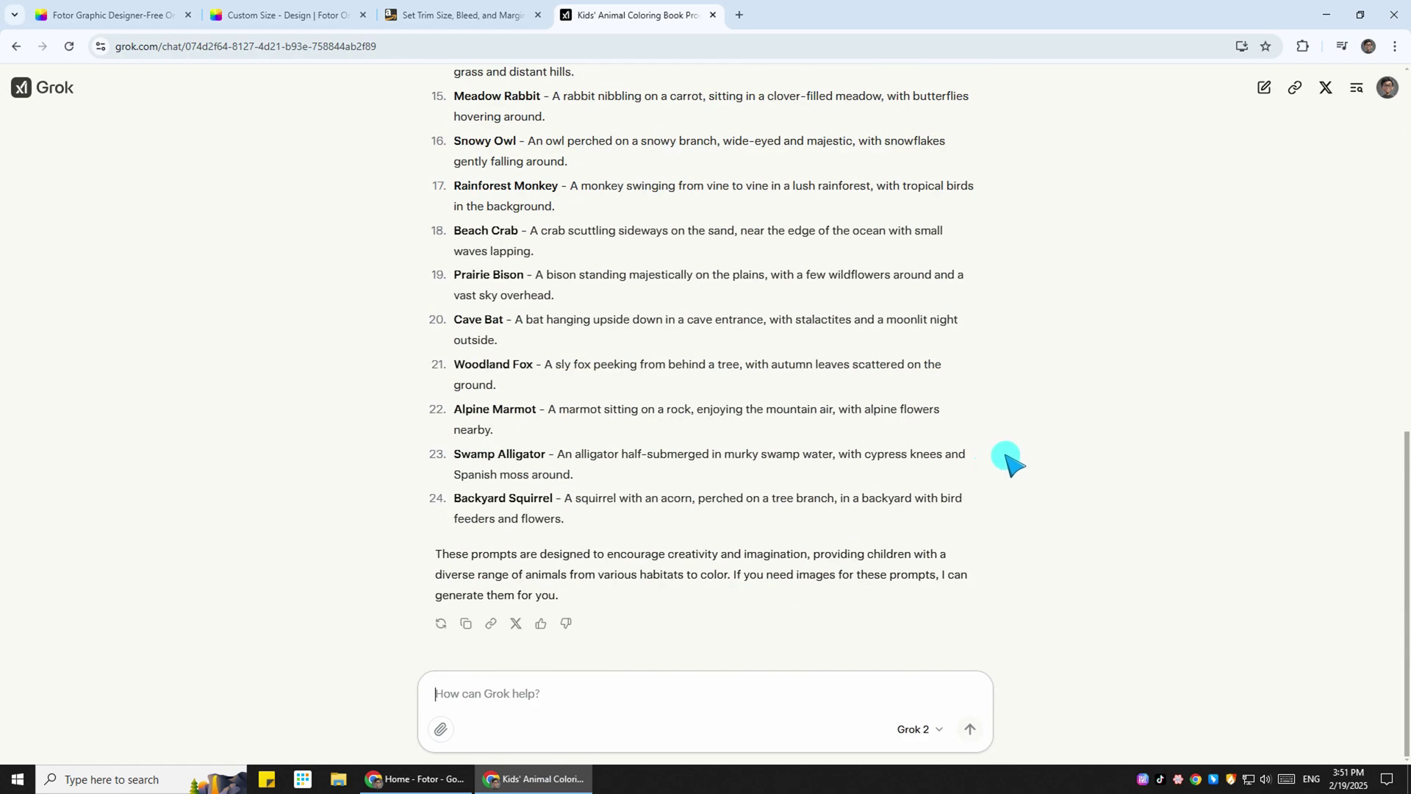
scroll(1007, 461, "up", 11)
- Copy Grok's panda prompt and paste it into Generate Image to replace page 1's landscape
left_click_drag(546, 270, 646, 284)
key("ctrl+c")
left_click(279, 14)
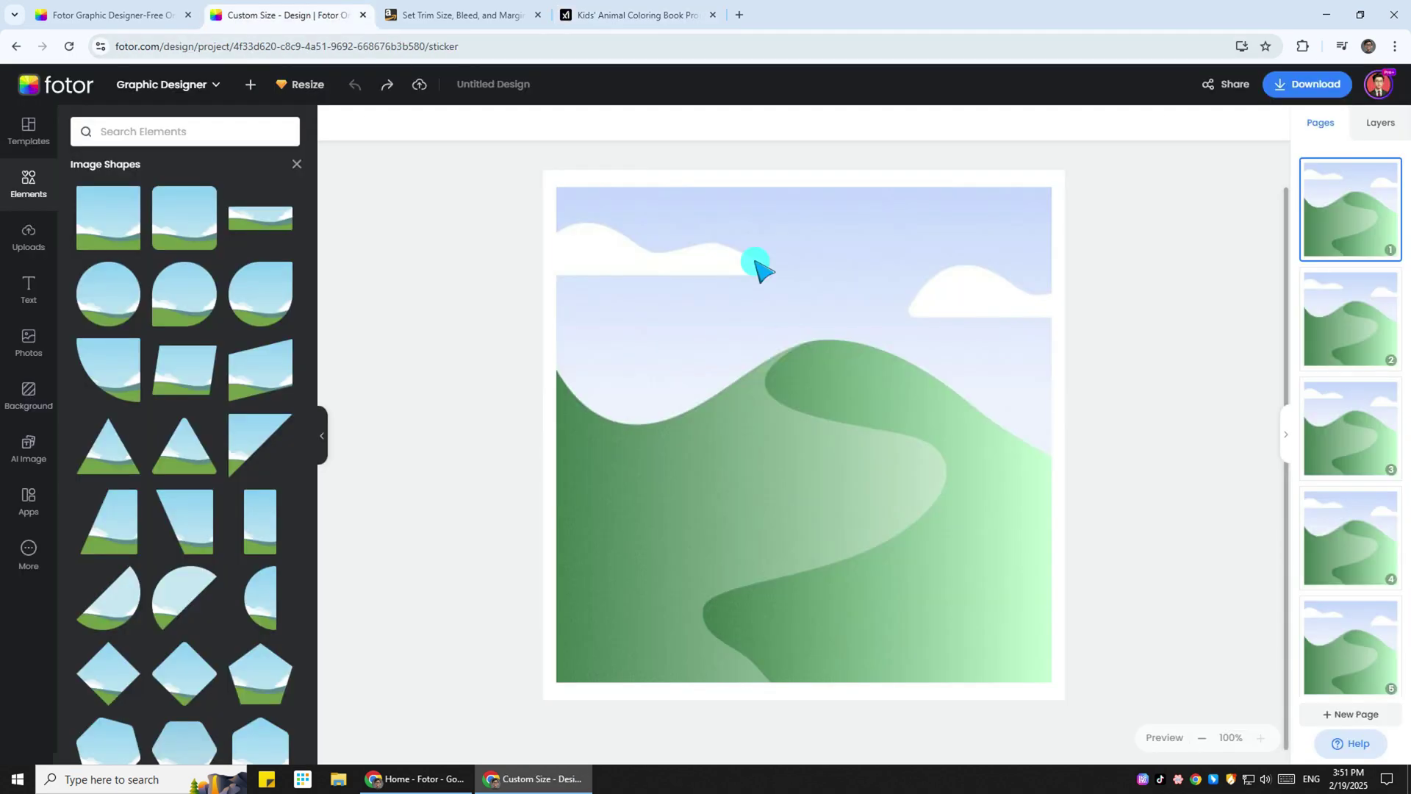
left_click(757, 268)
left_click(782, 167)
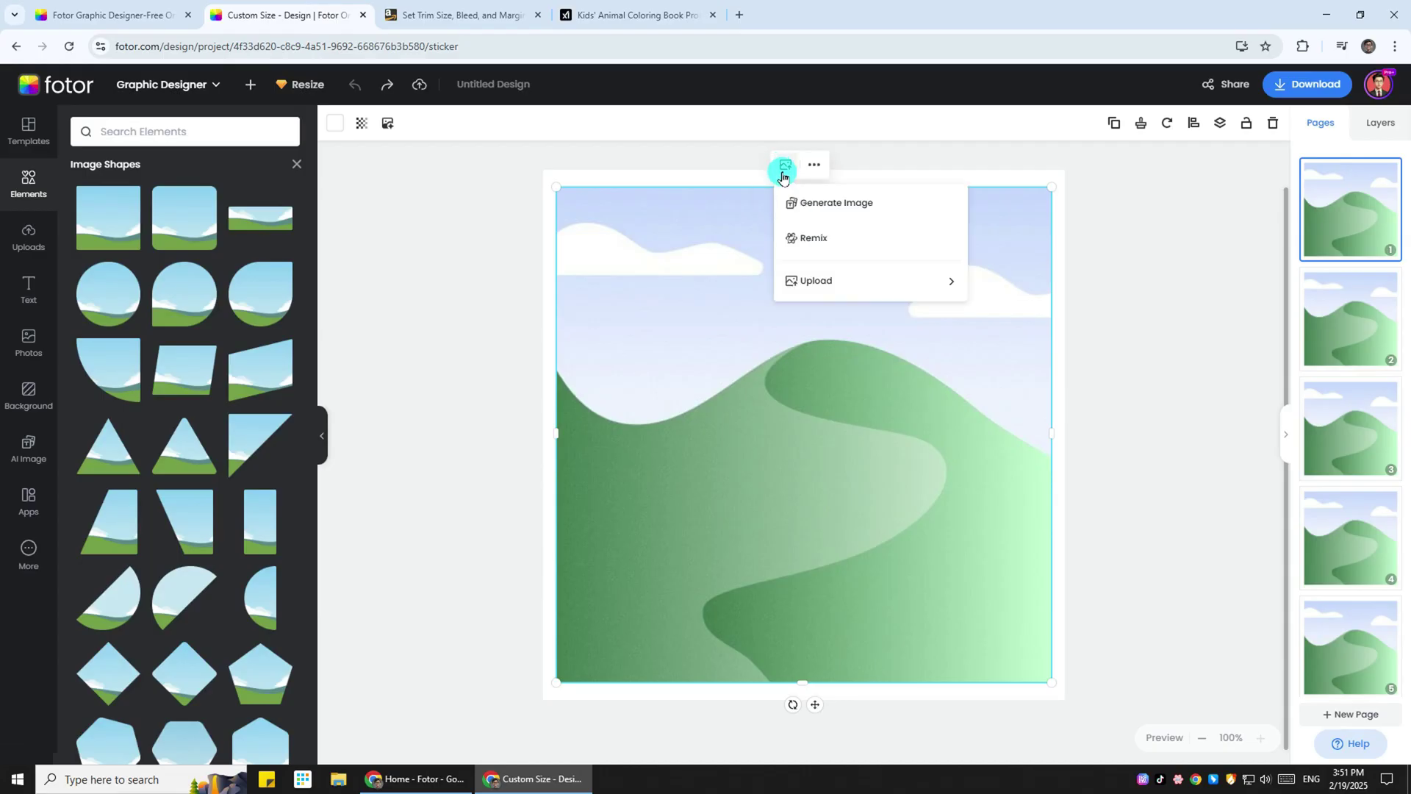
left_click(852, 213)
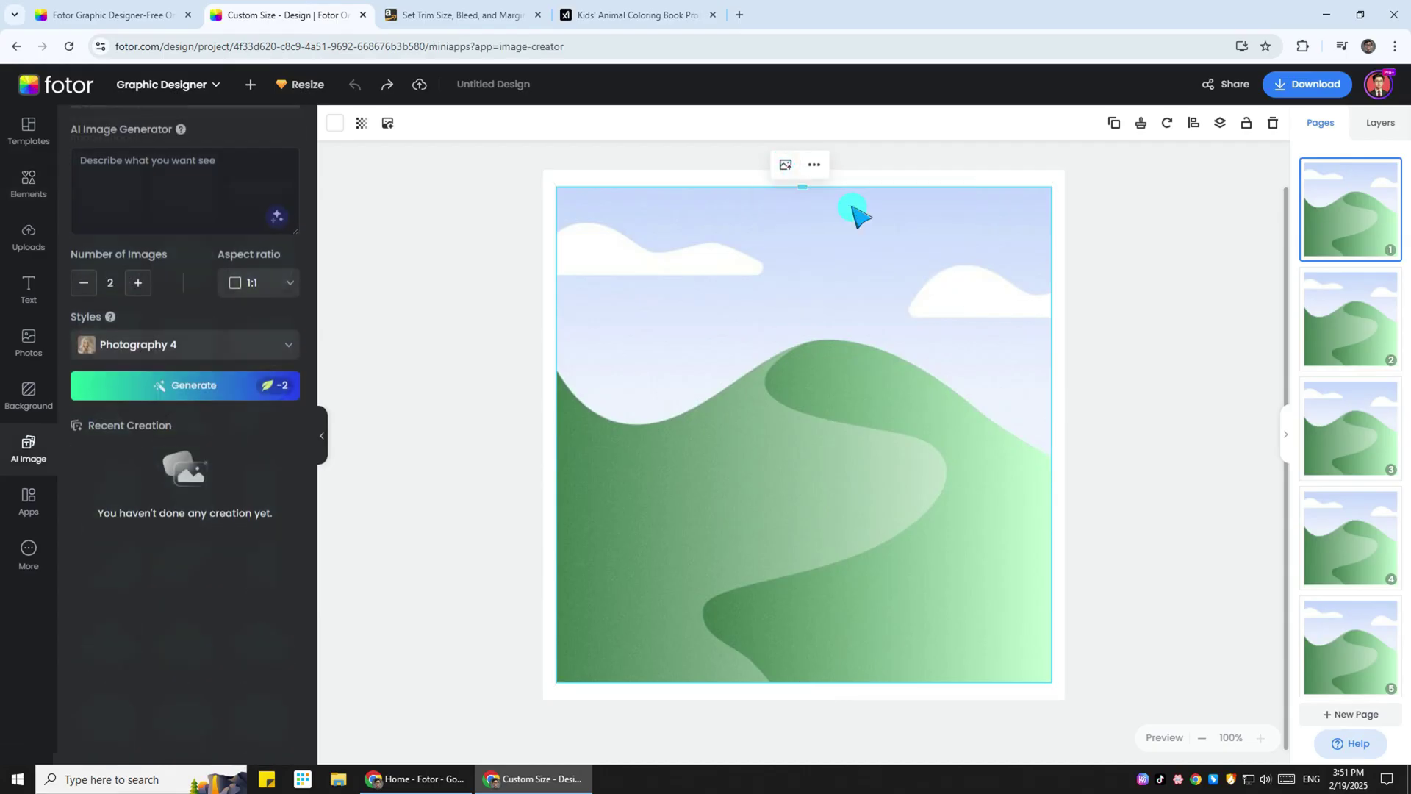
left_click(225, 185)
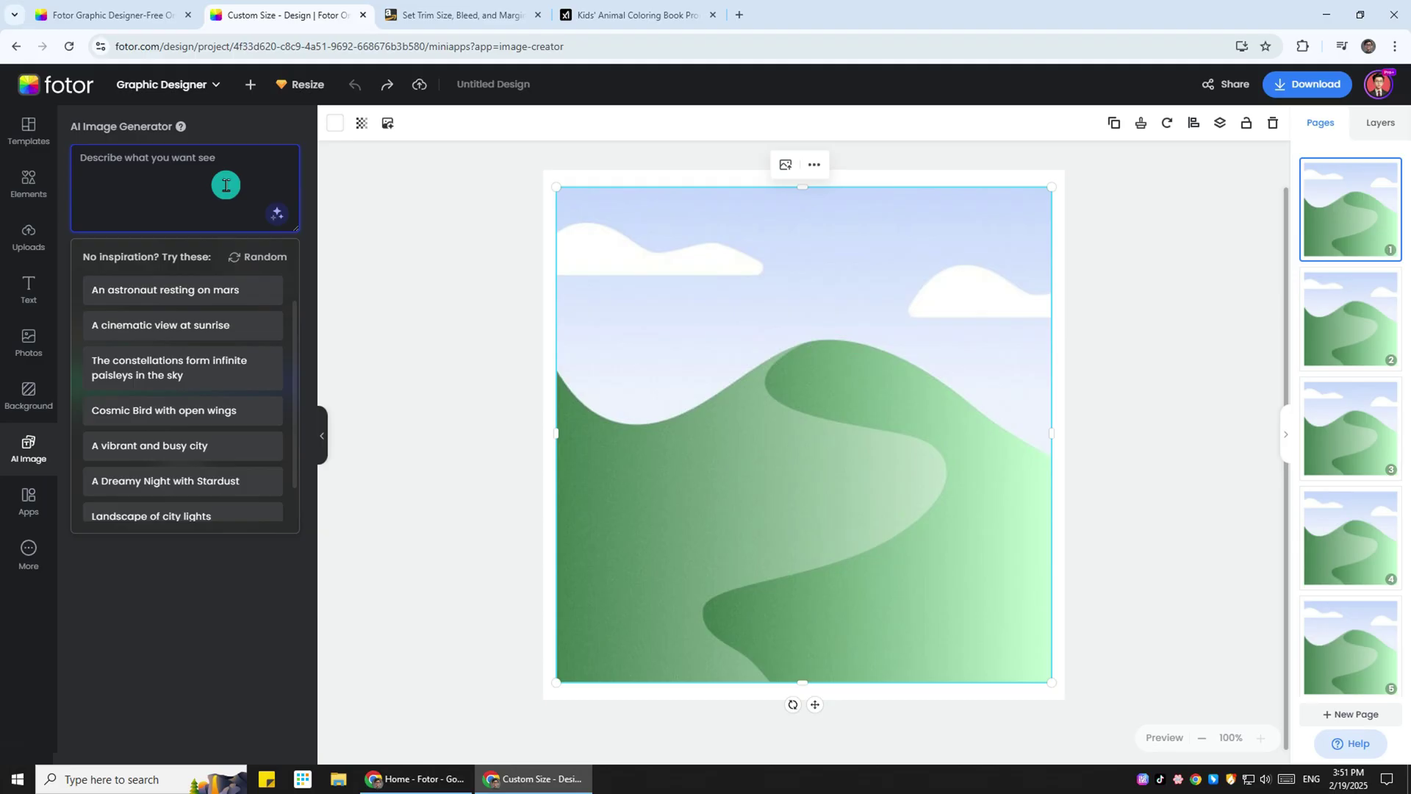
key("ctrl+v")
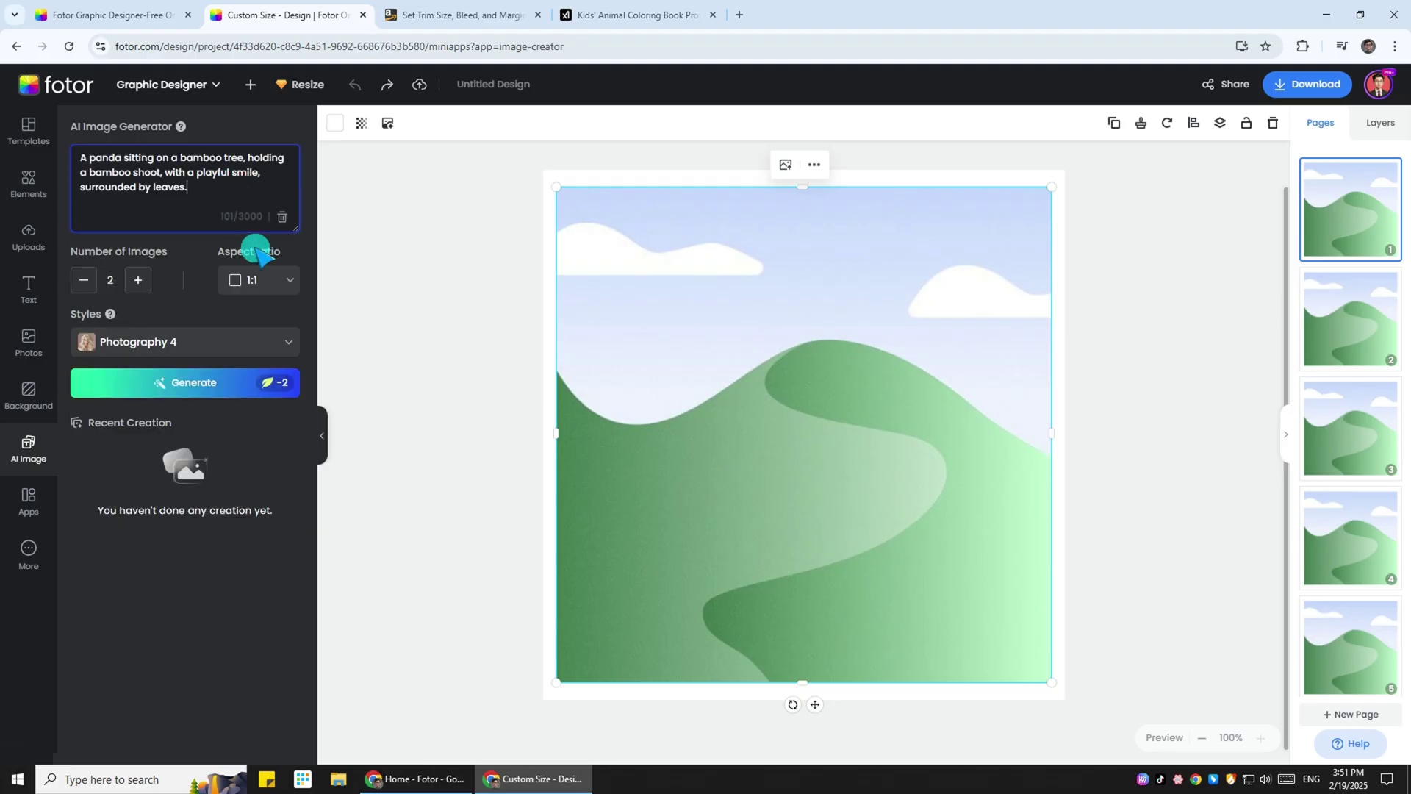
- Generate one Line Art panda image and place it on page 1
left_click(87, 281)
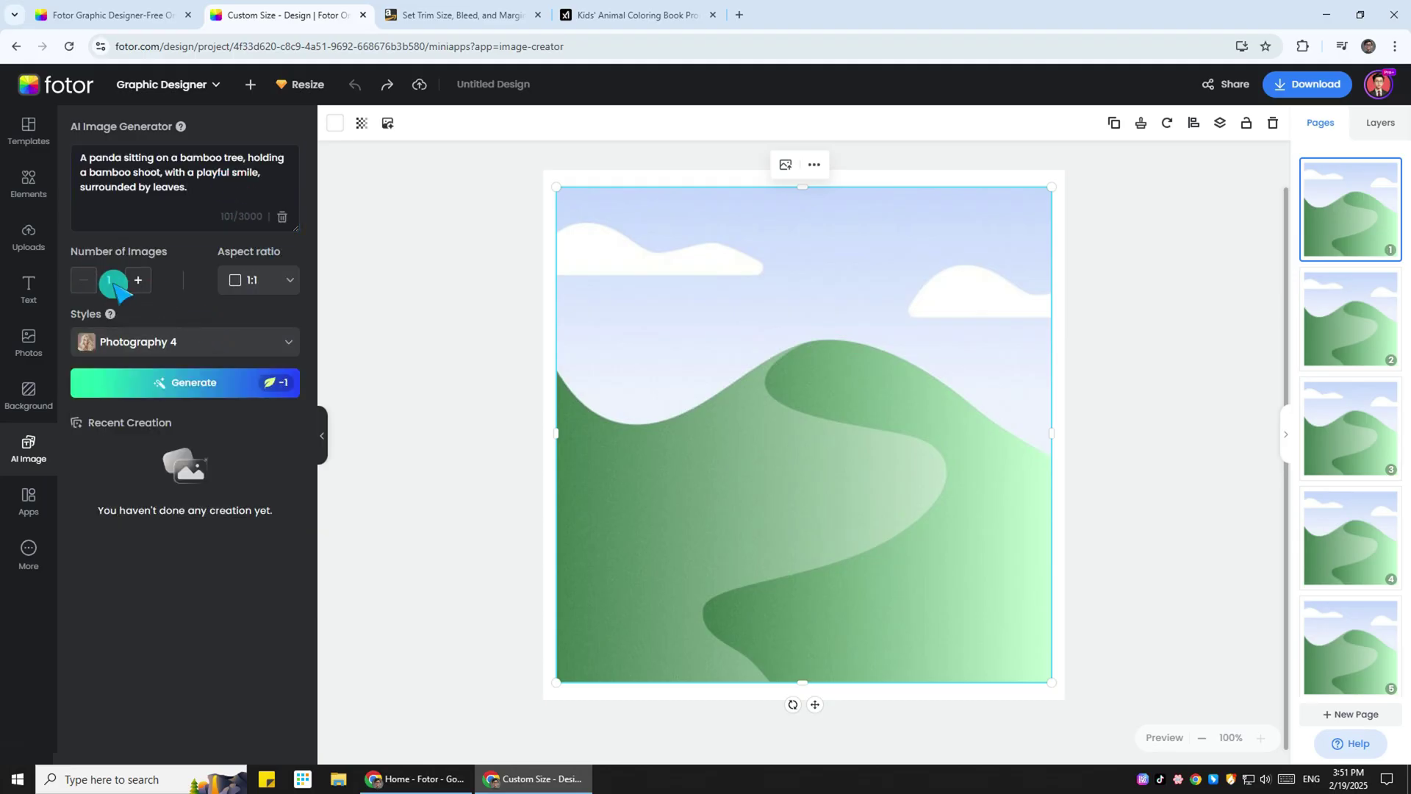
left_click(233, 343)
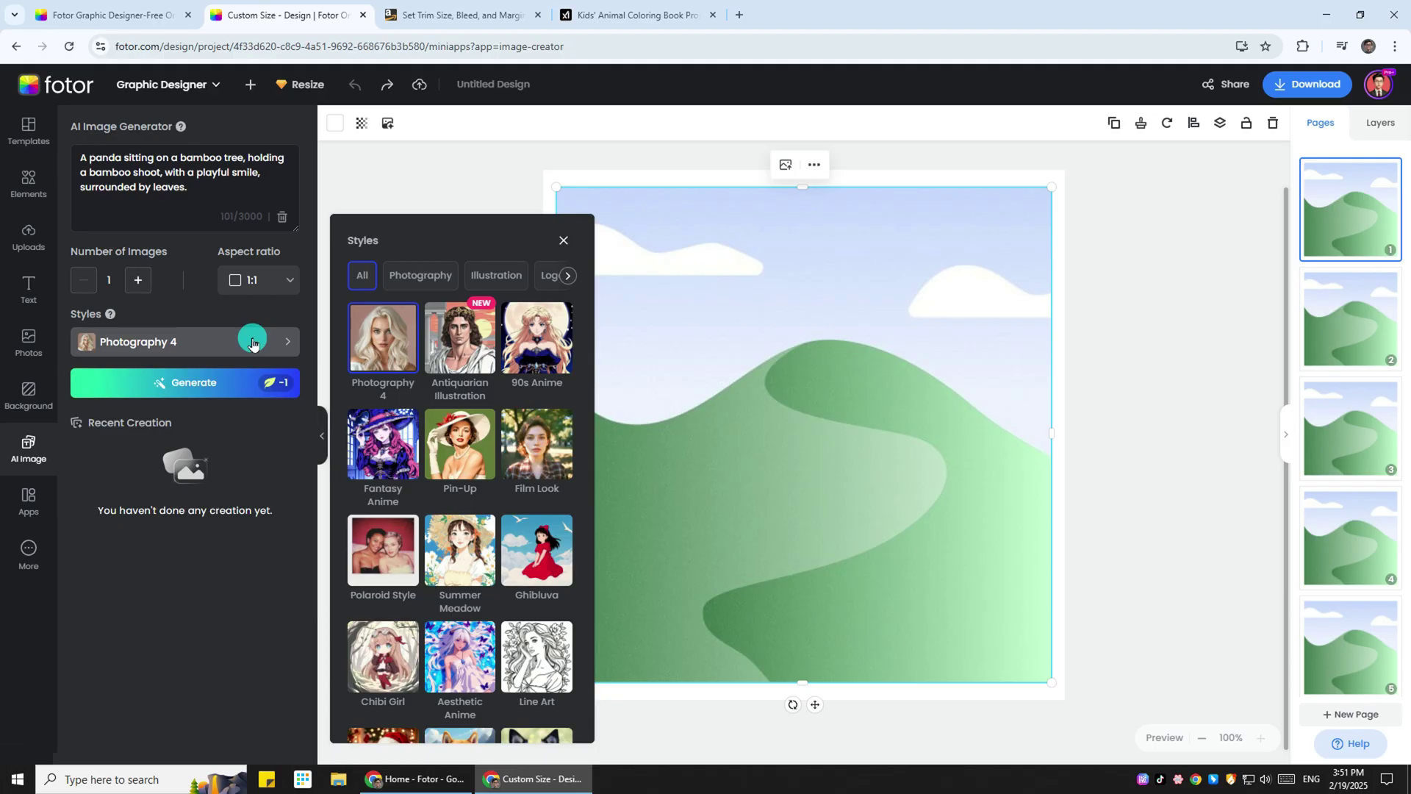
left_click(503, 277)
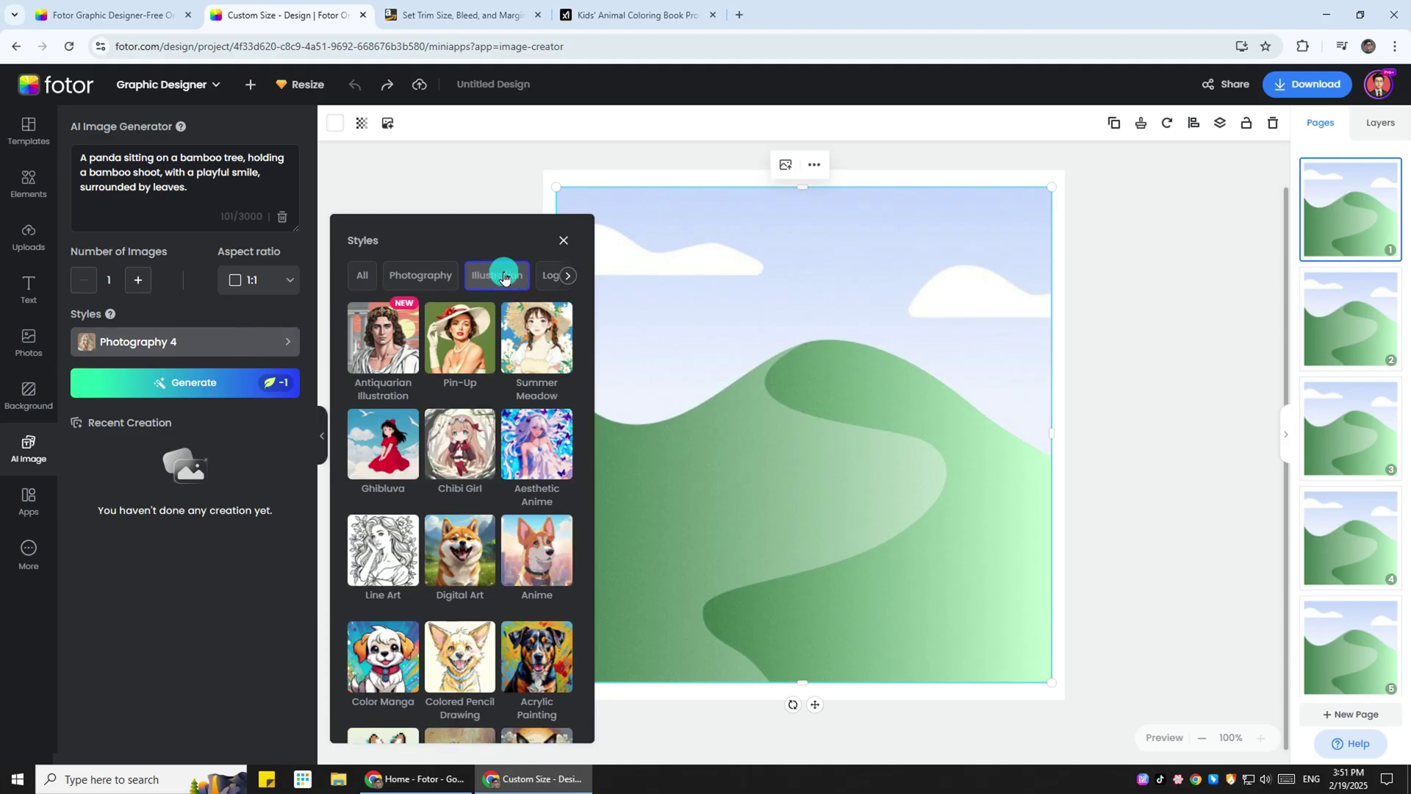
left_click(379, 551)
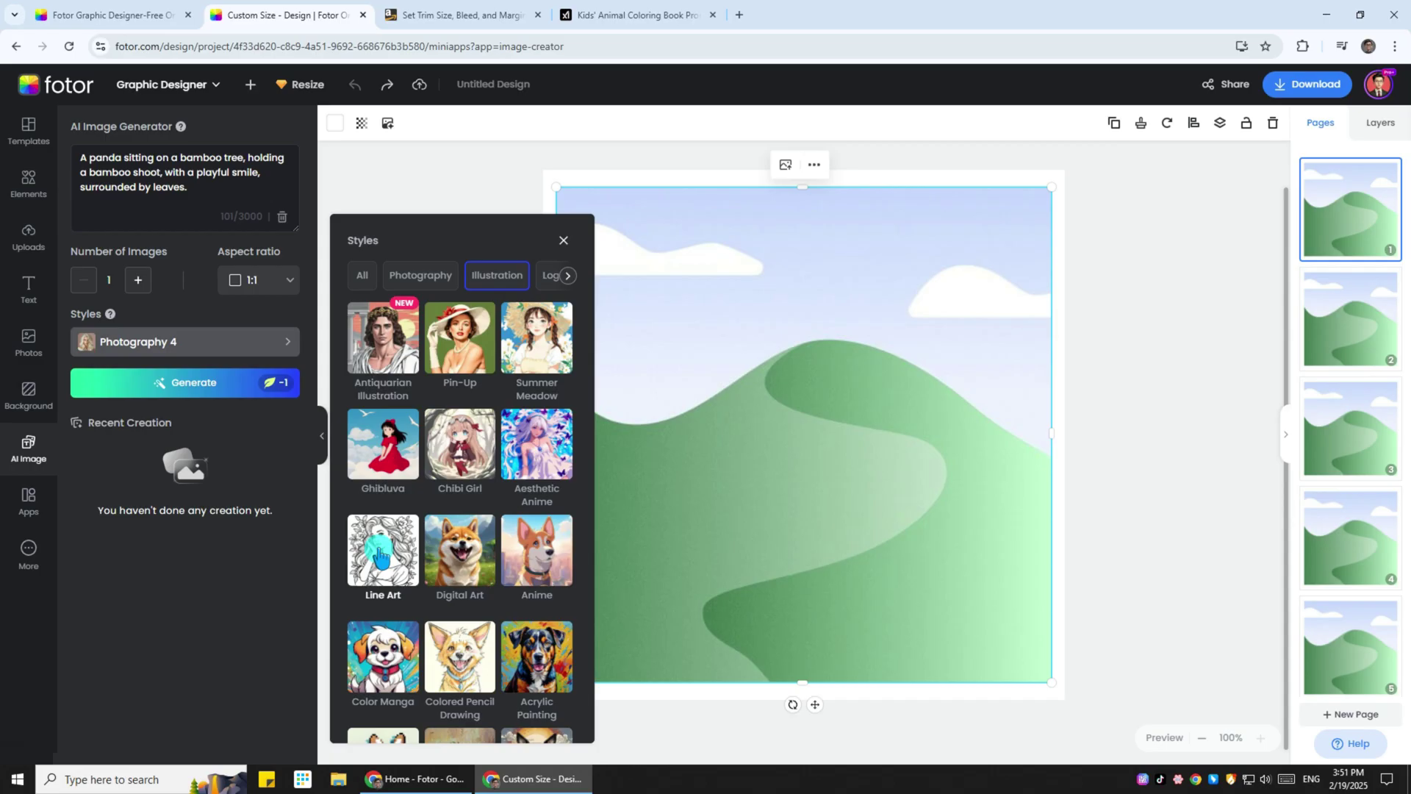
left_click(379, 552)
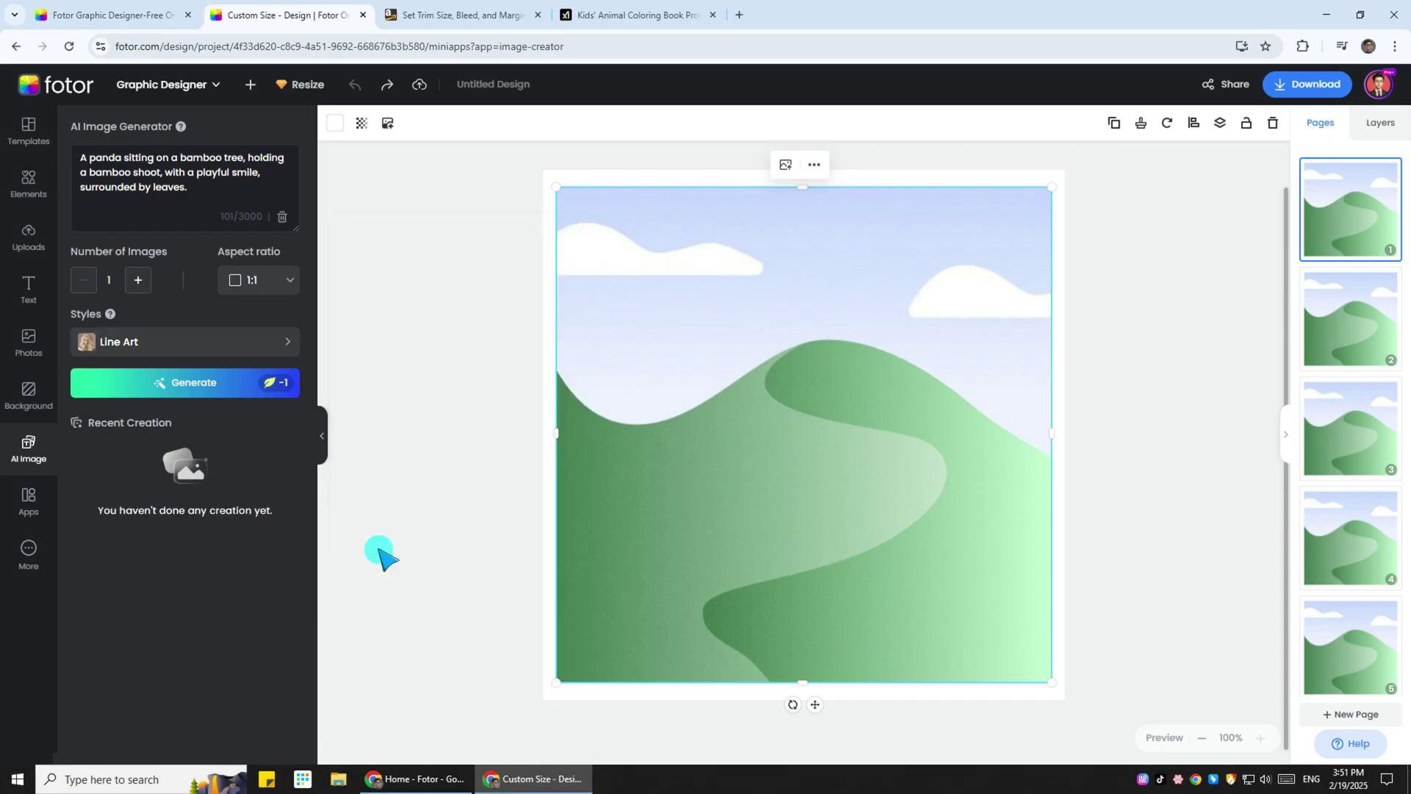
left_click(212, 397)
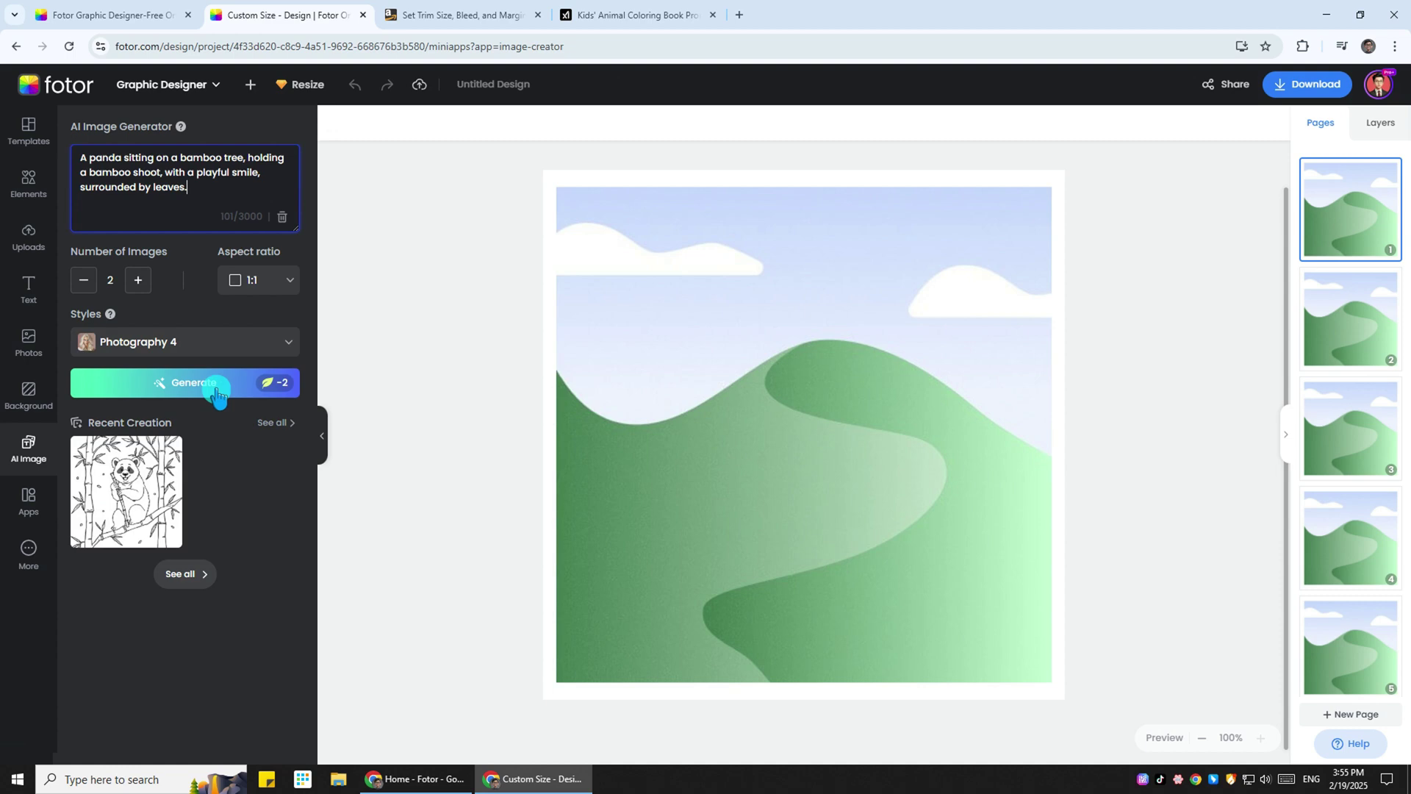
left_click(143, 494)
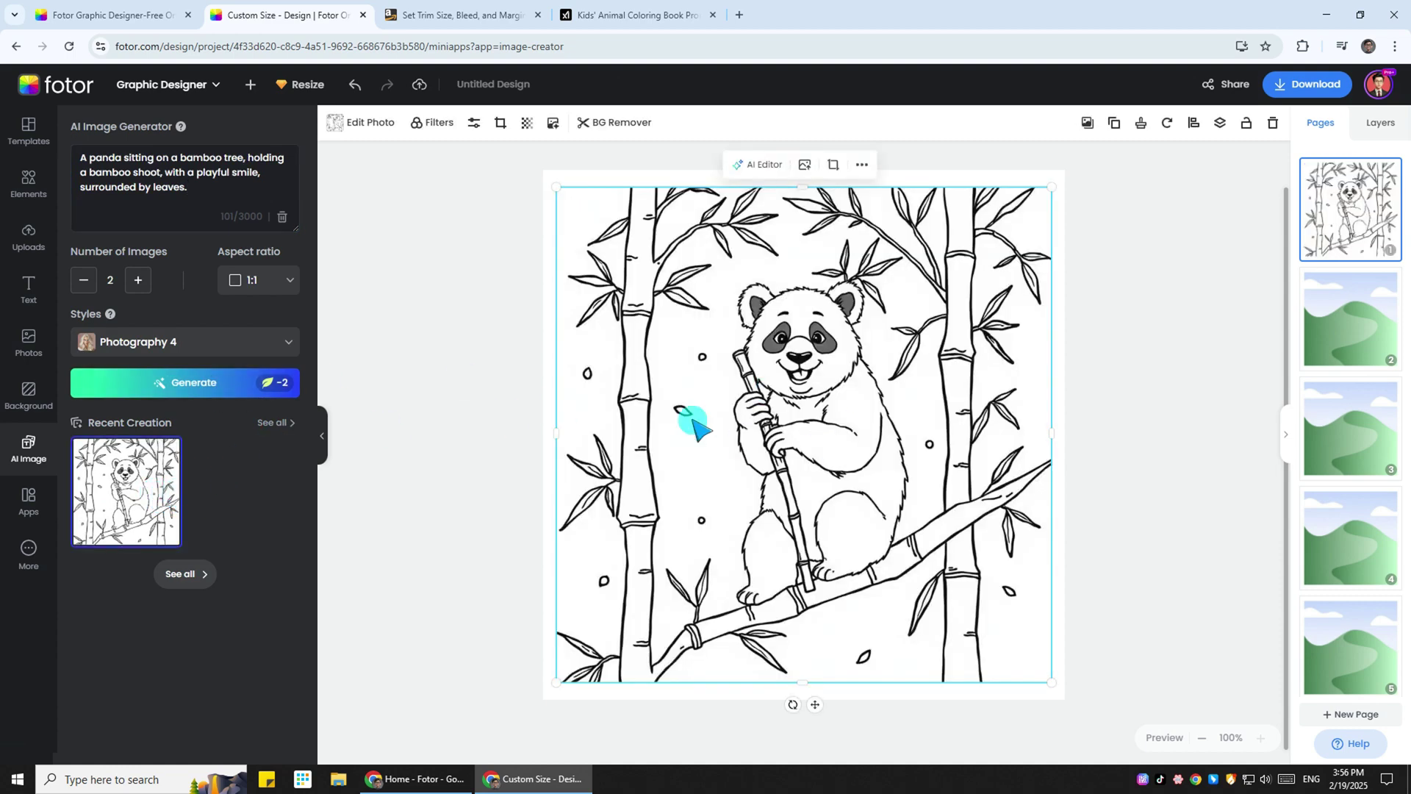
- Review the 47 pages of line-art animals alternating with blank pages
left_click(1095, 421)
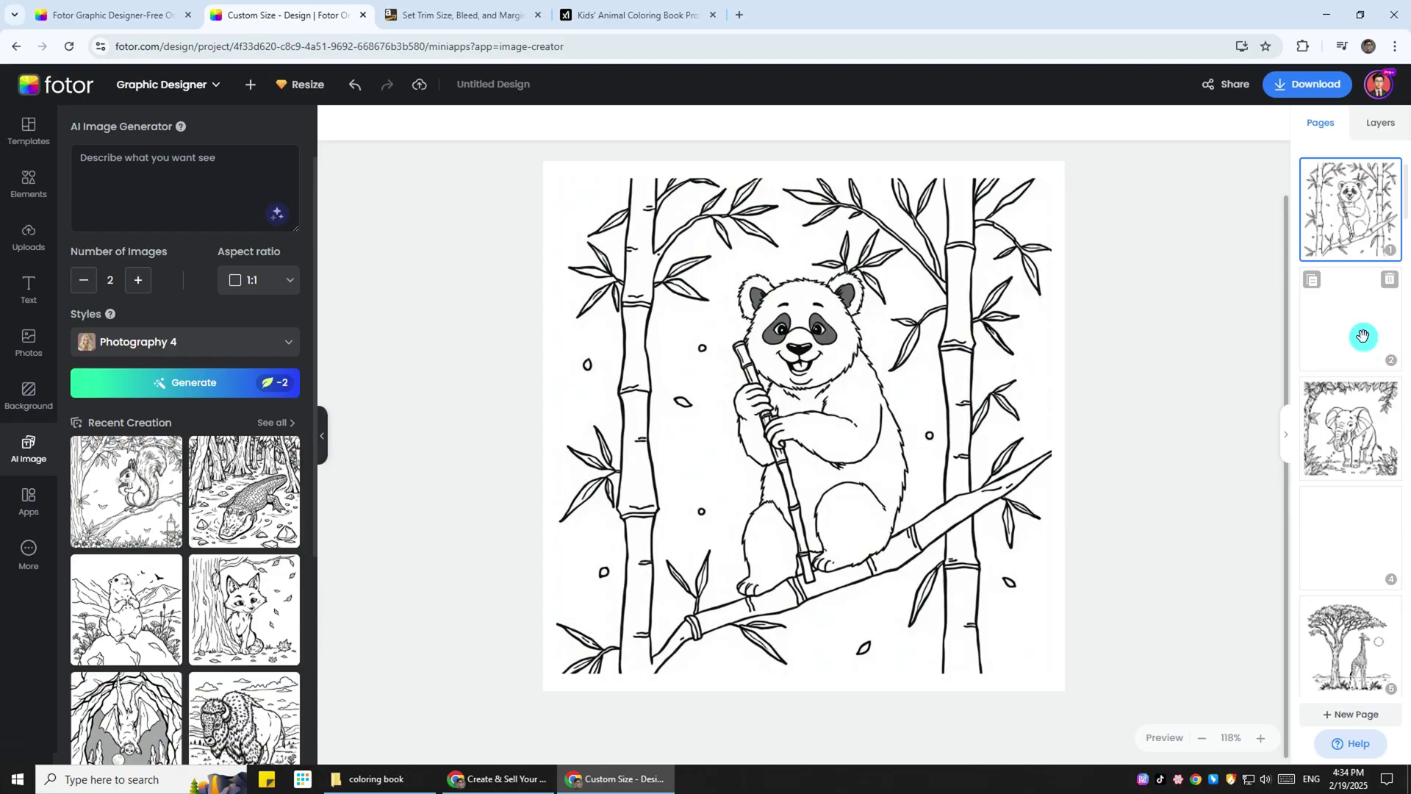
scroll(1363, 336, "down", 10)
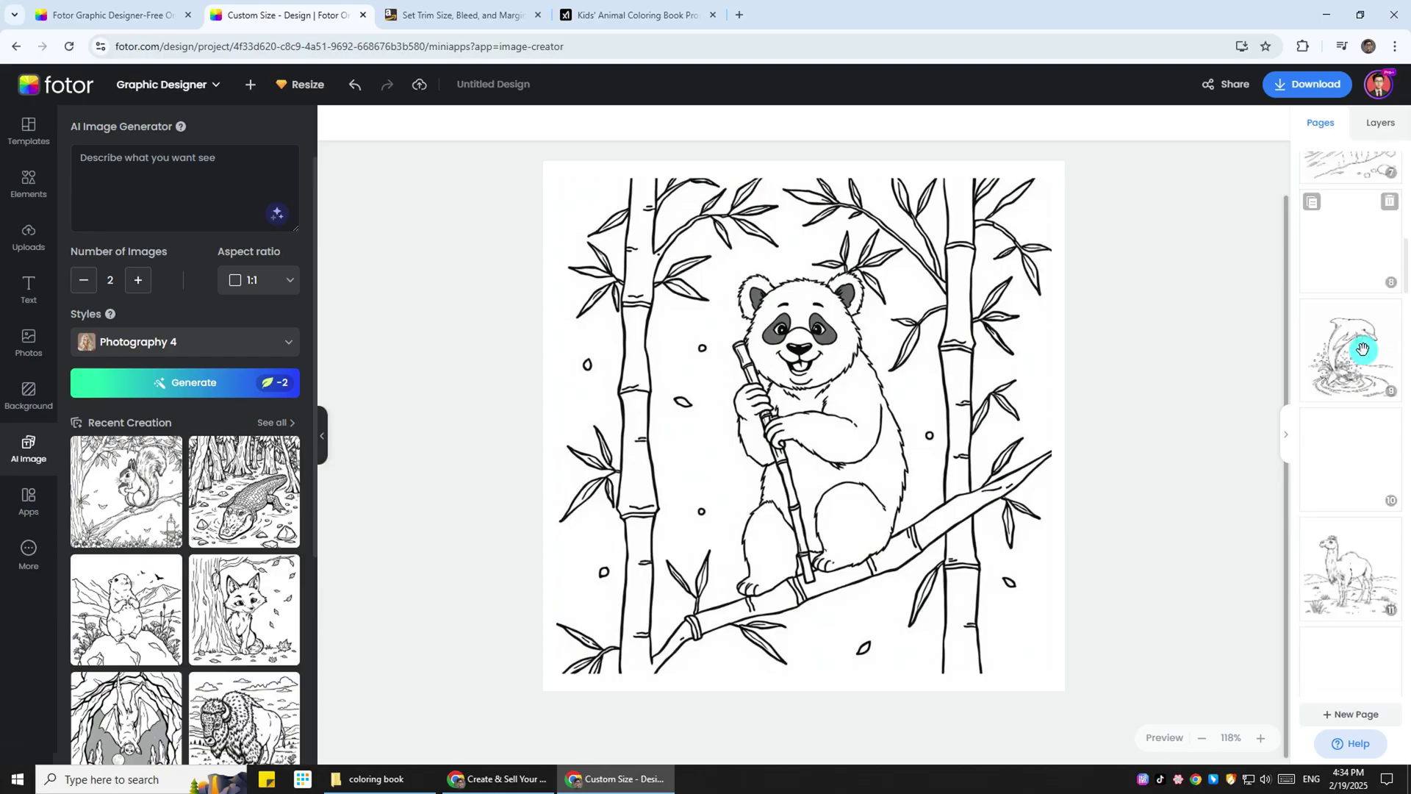
scroll(1363, 354, "down", 10)
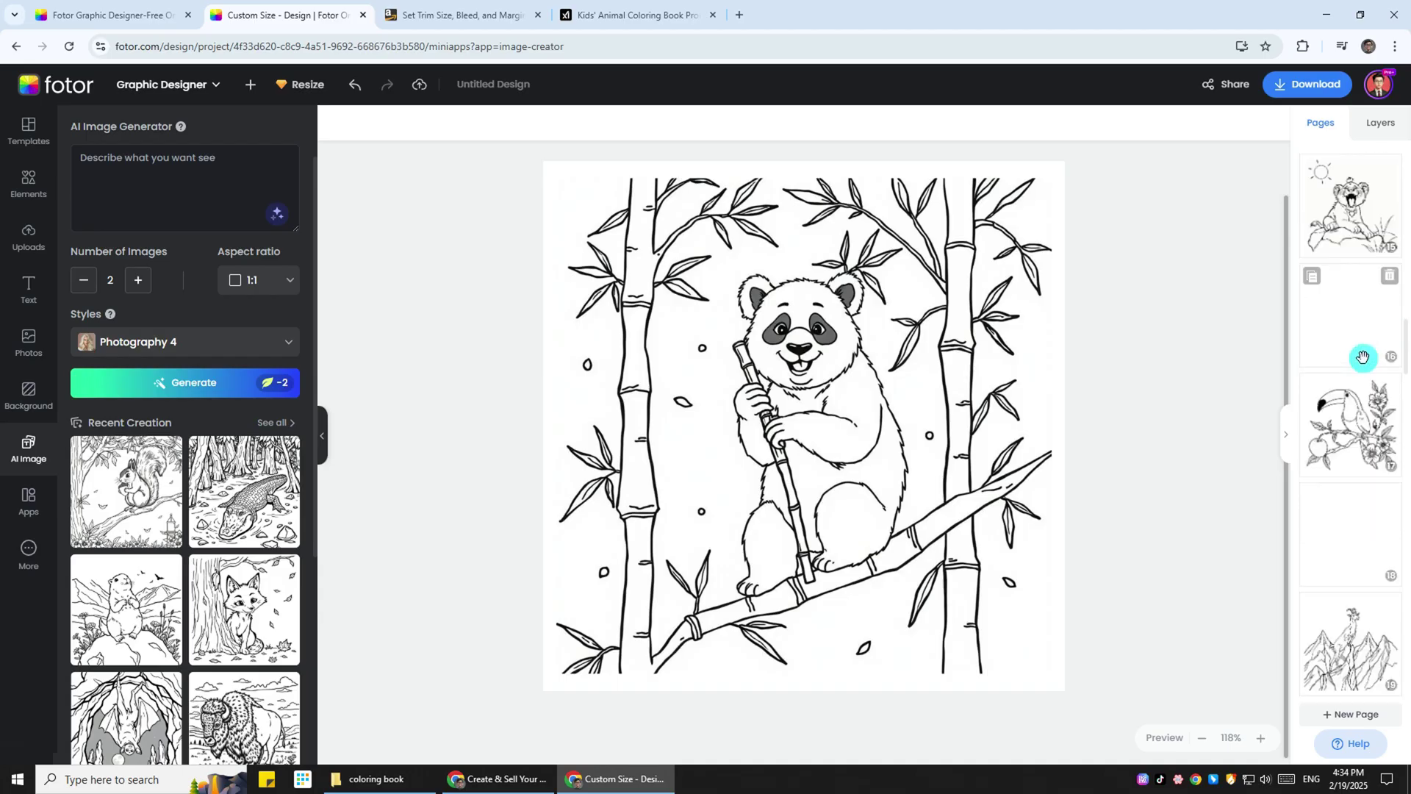
scroll(1363, 357, "down", 10)
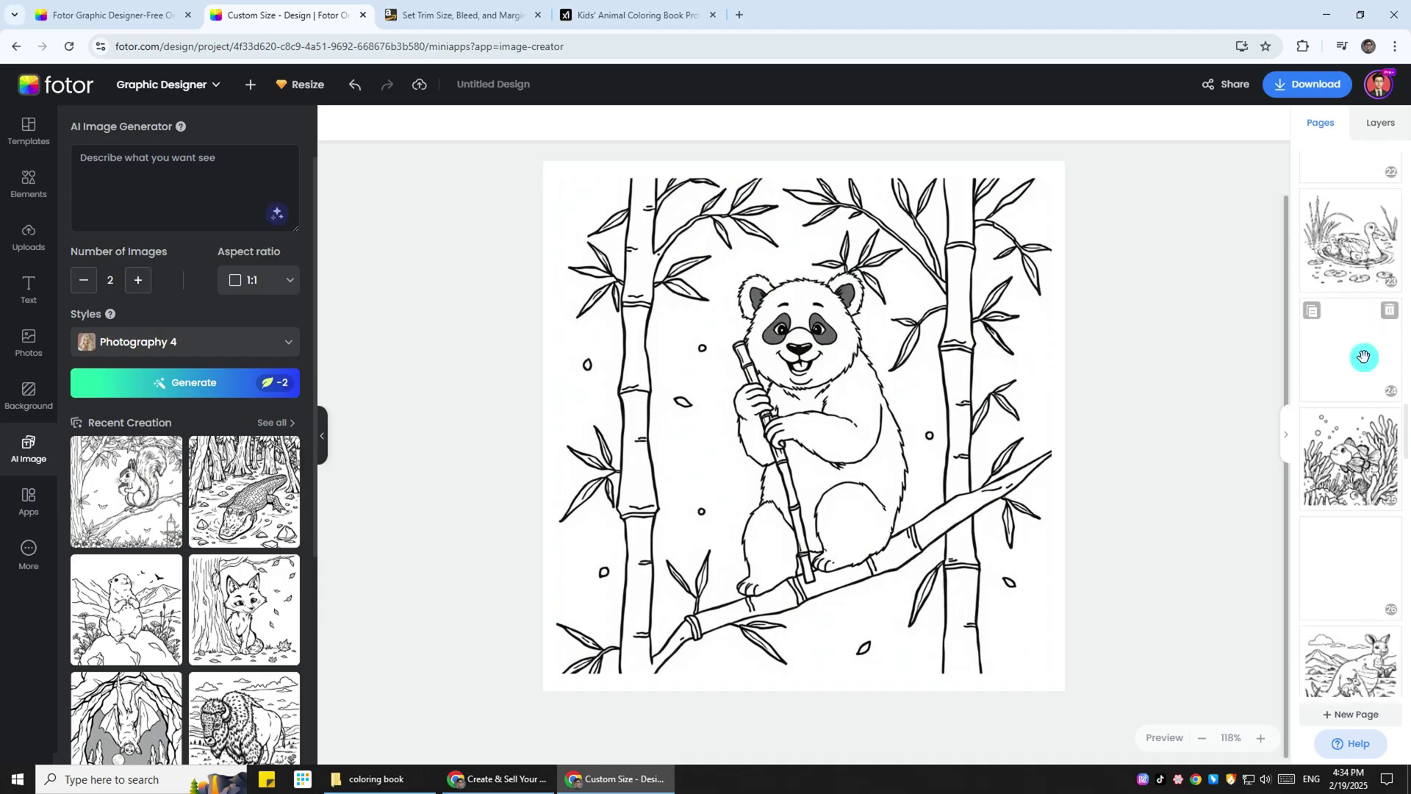
scroll(1364, 357, "down", 10)
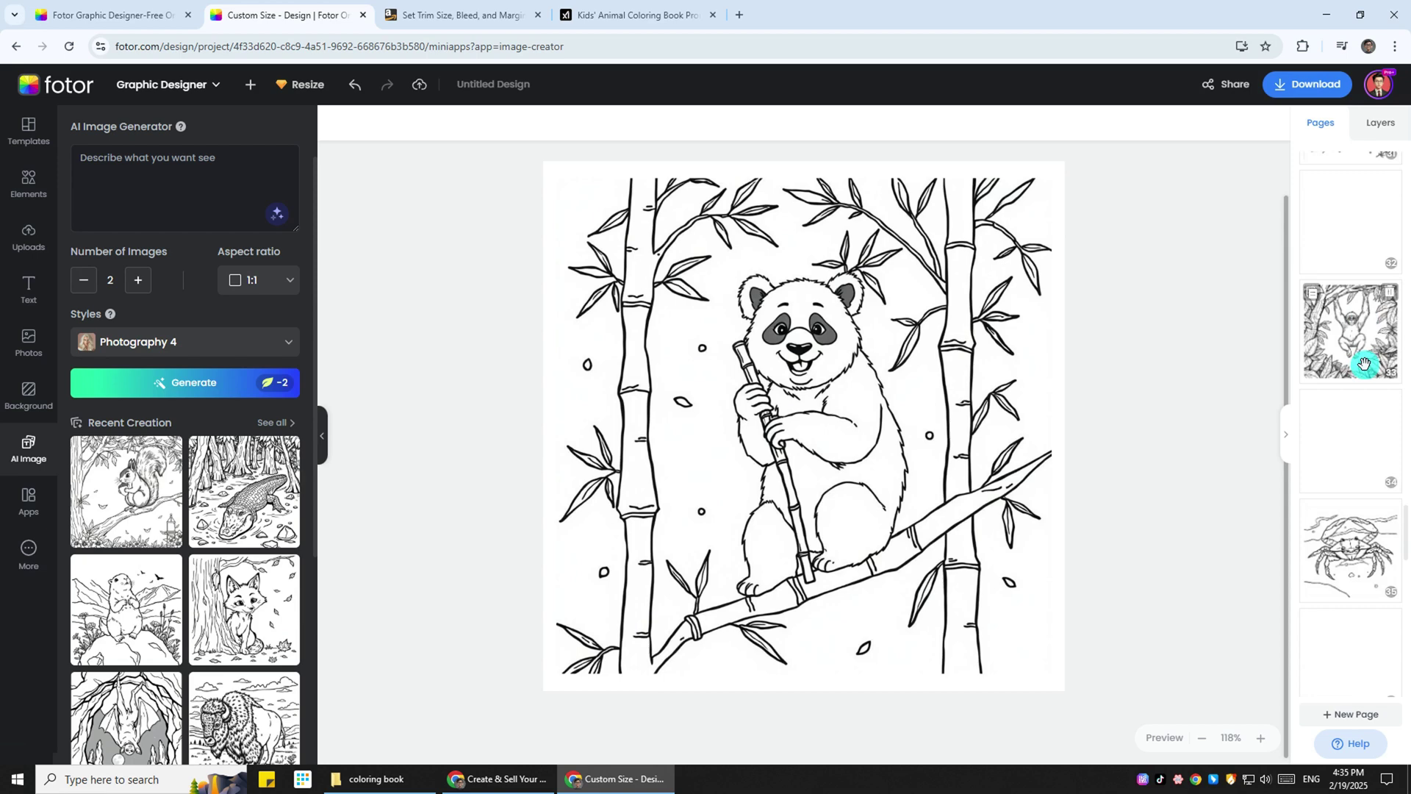
scroll(1363, 368, "down", 10)
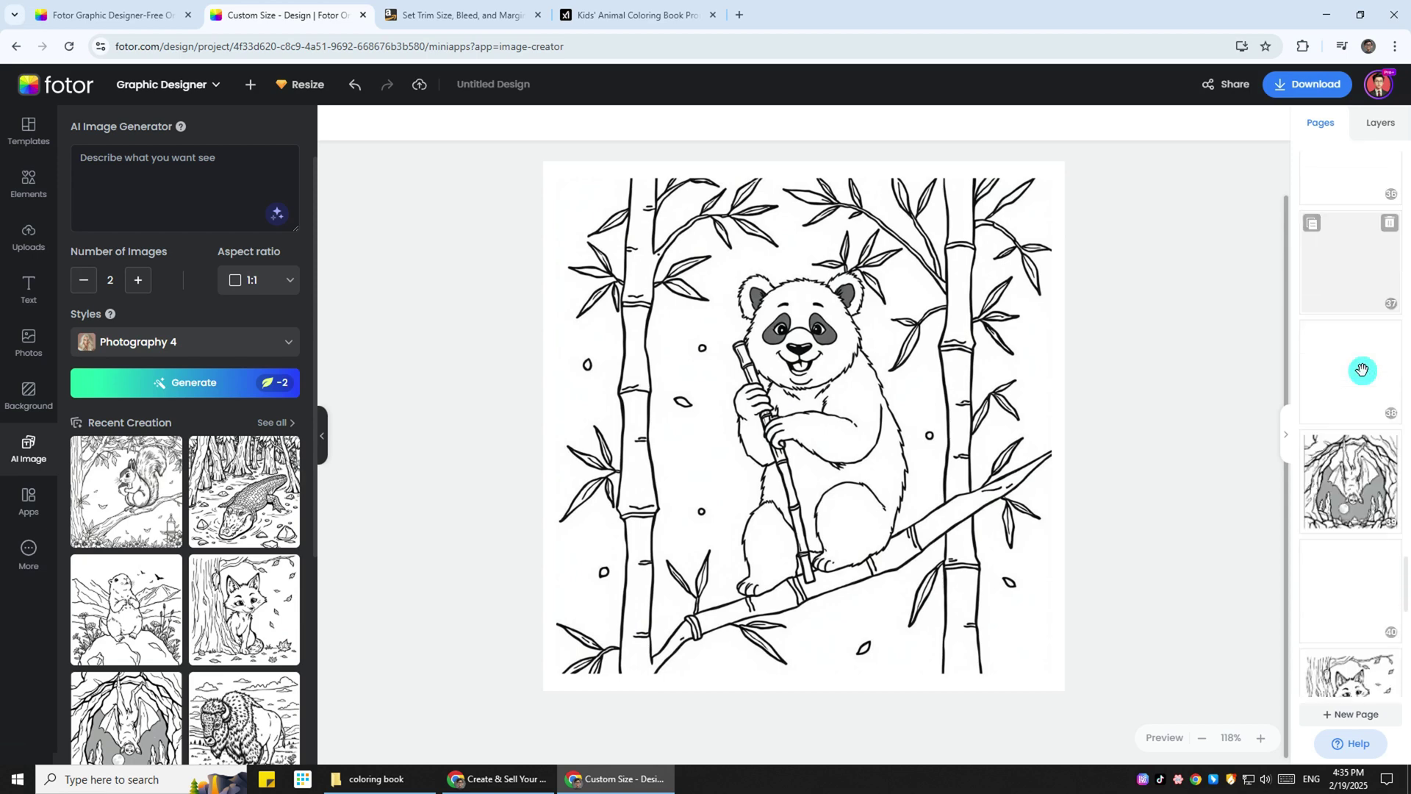
scroll(1361, 369, "down", 6)
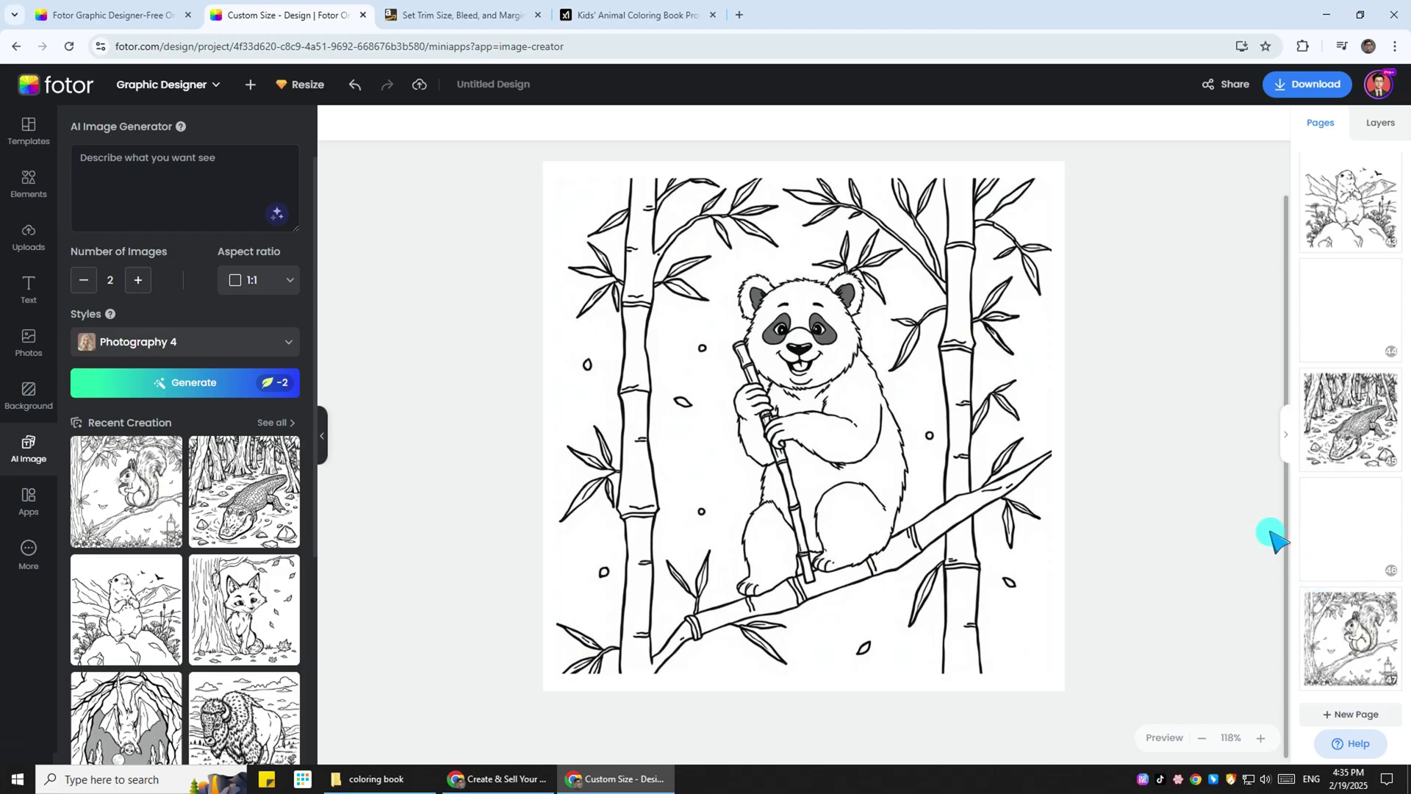
- Download all 47 pages as a high-resolution PDF named 'coloring book'
left_click(1296, 98)
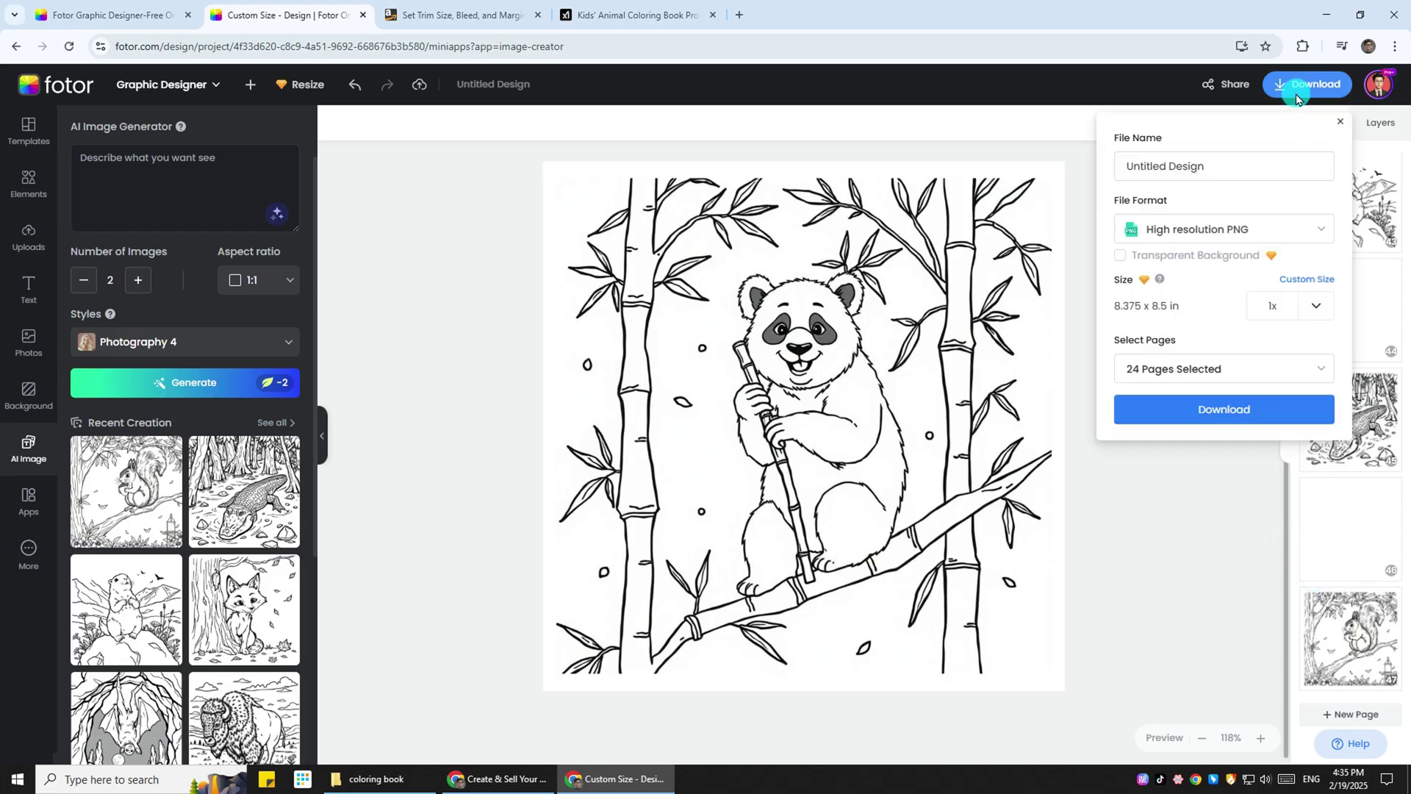
triple_click(1147, 175)
type("coloring book")
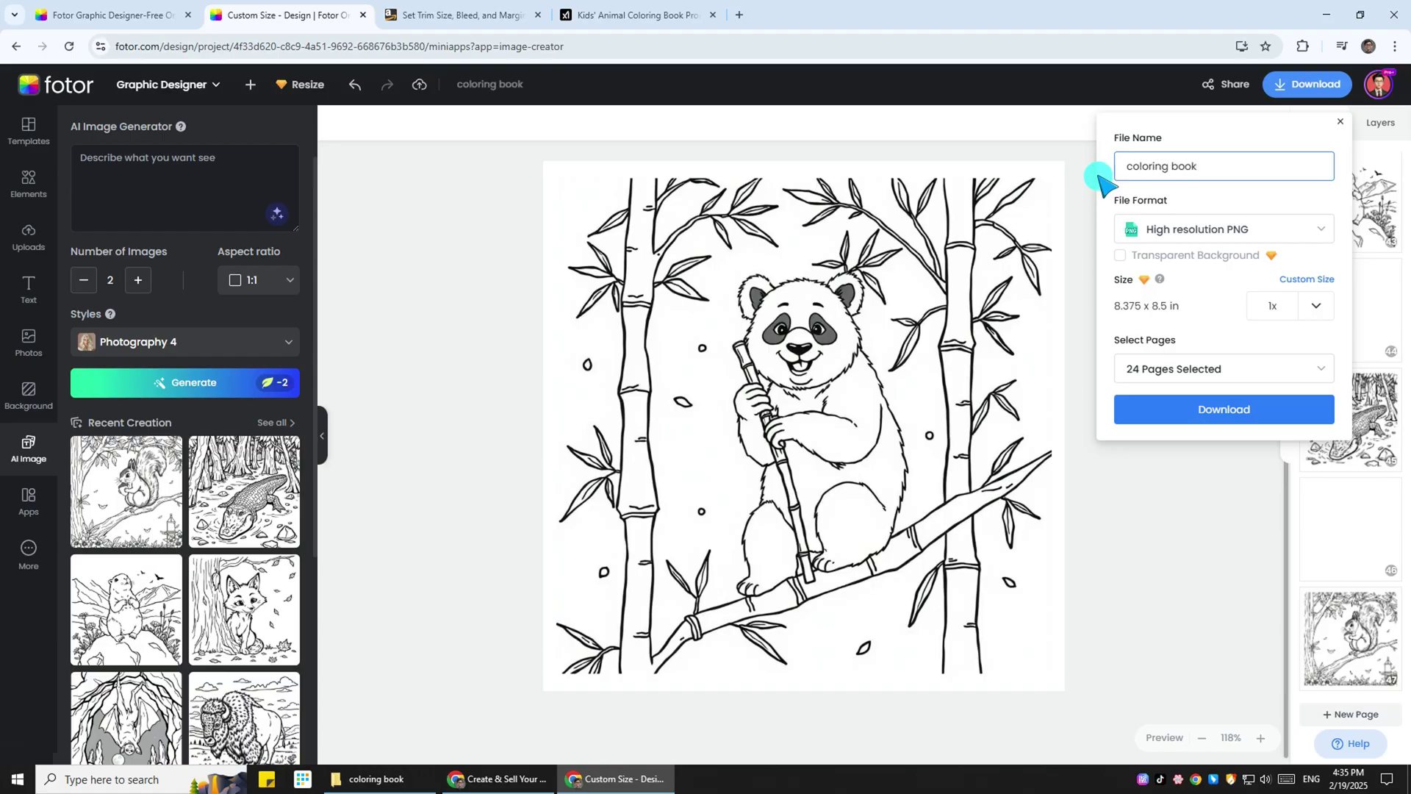
left_click(1279, 228)
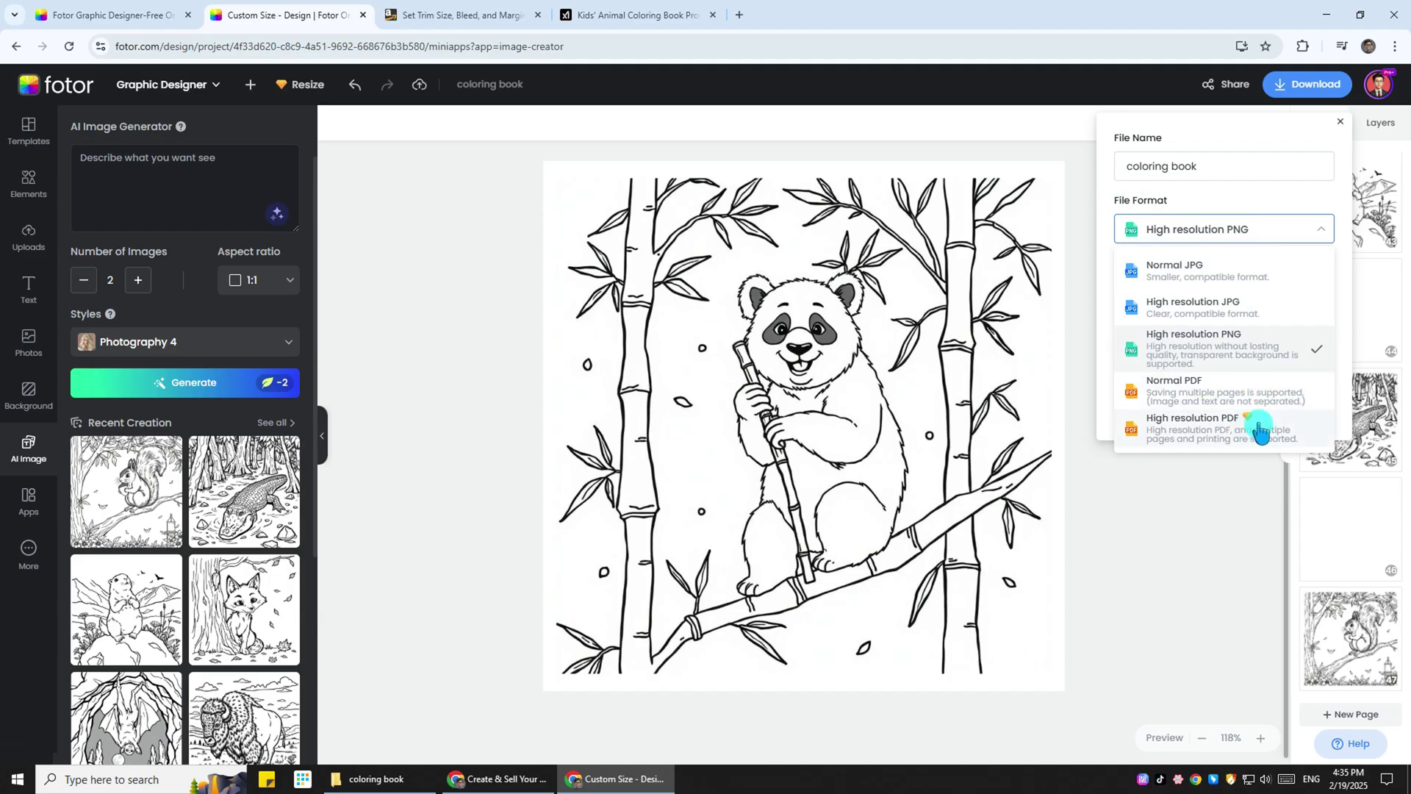
left_click(1259, 429)
left_click(1251, 290)
left_click(1330, 329)
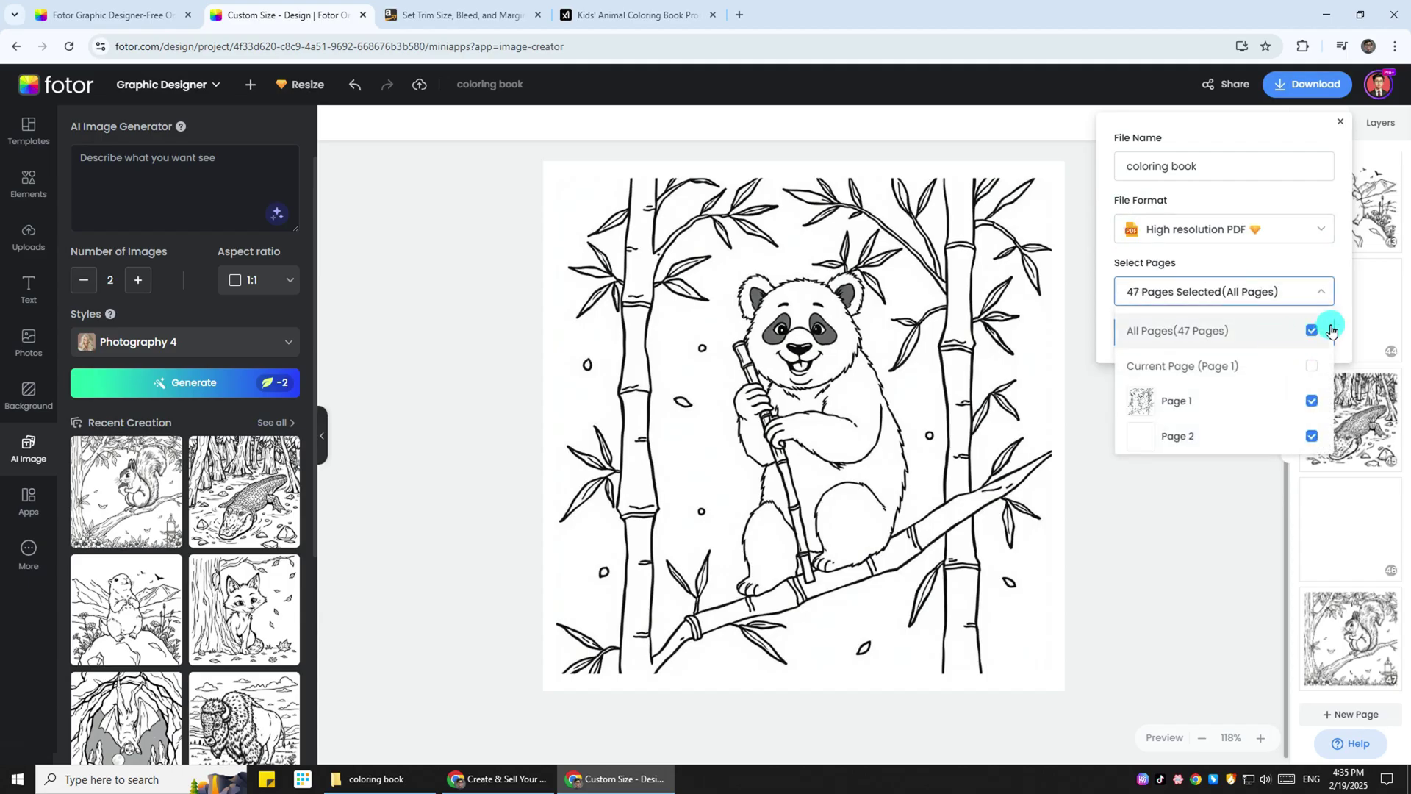
left_click(1259, 332)
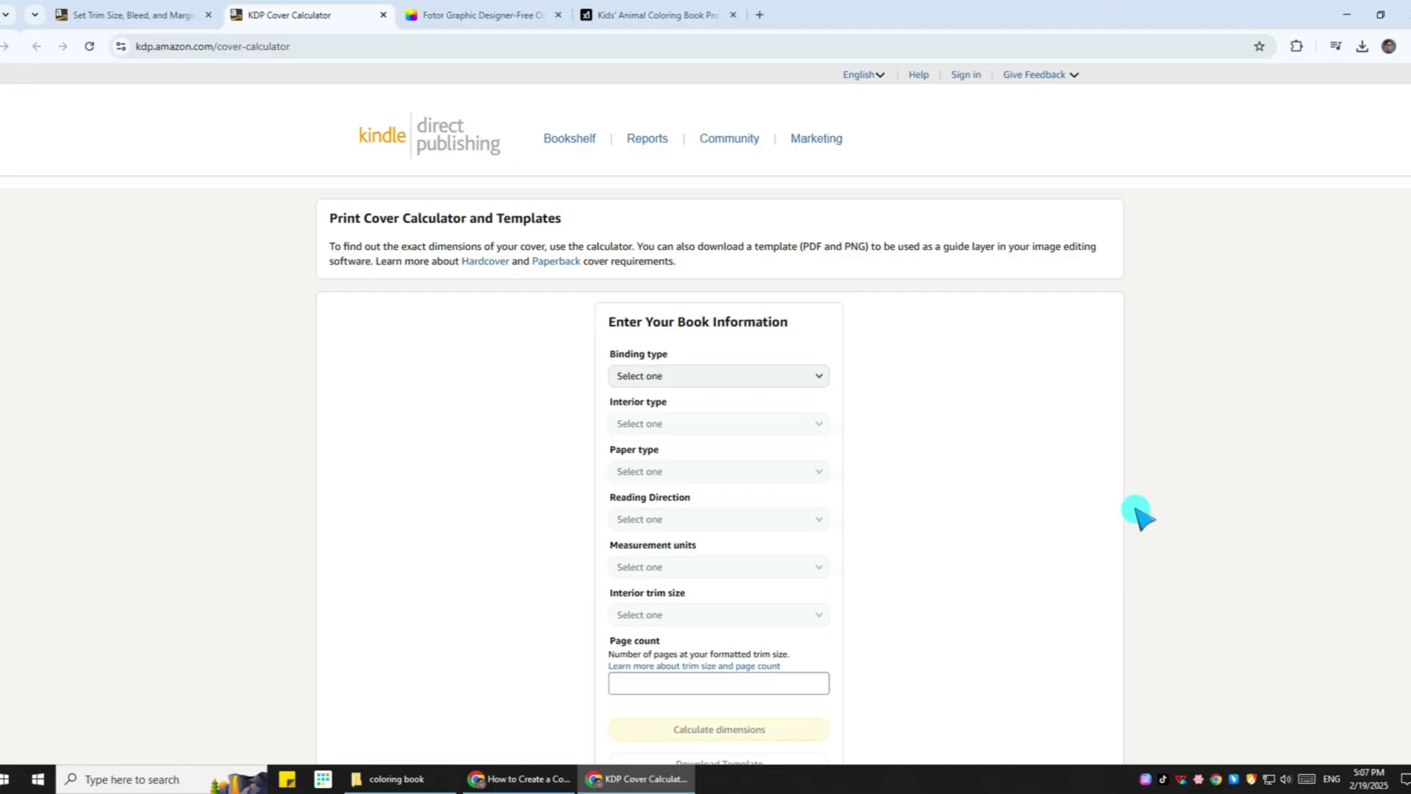
- Choose Paperback, Black & white, White paper, Left to Right, Inches and 8.25 x 8.25 in trim
left_click(765, 378)
left_click(734, 395)
left_click(717, 424)
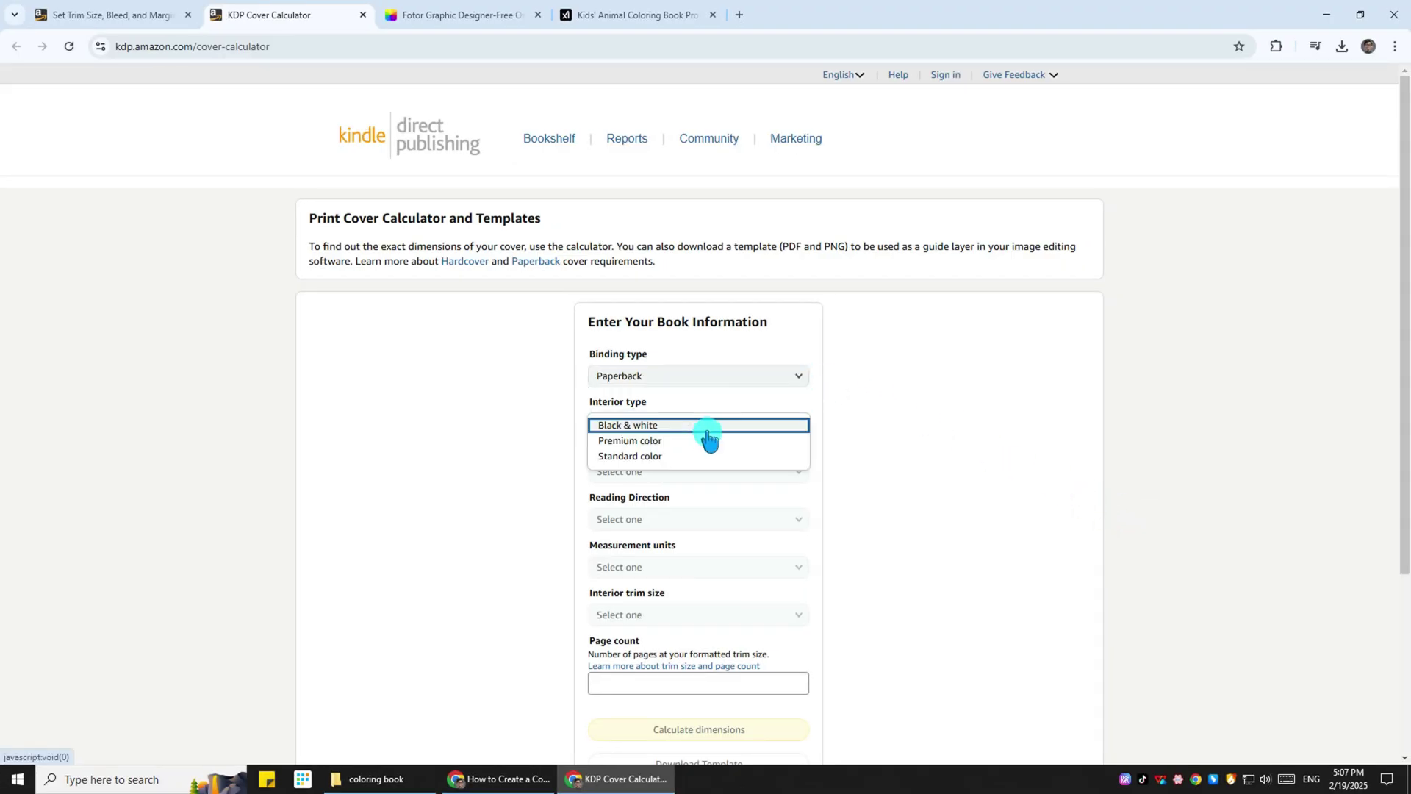
left_click(702, 430)
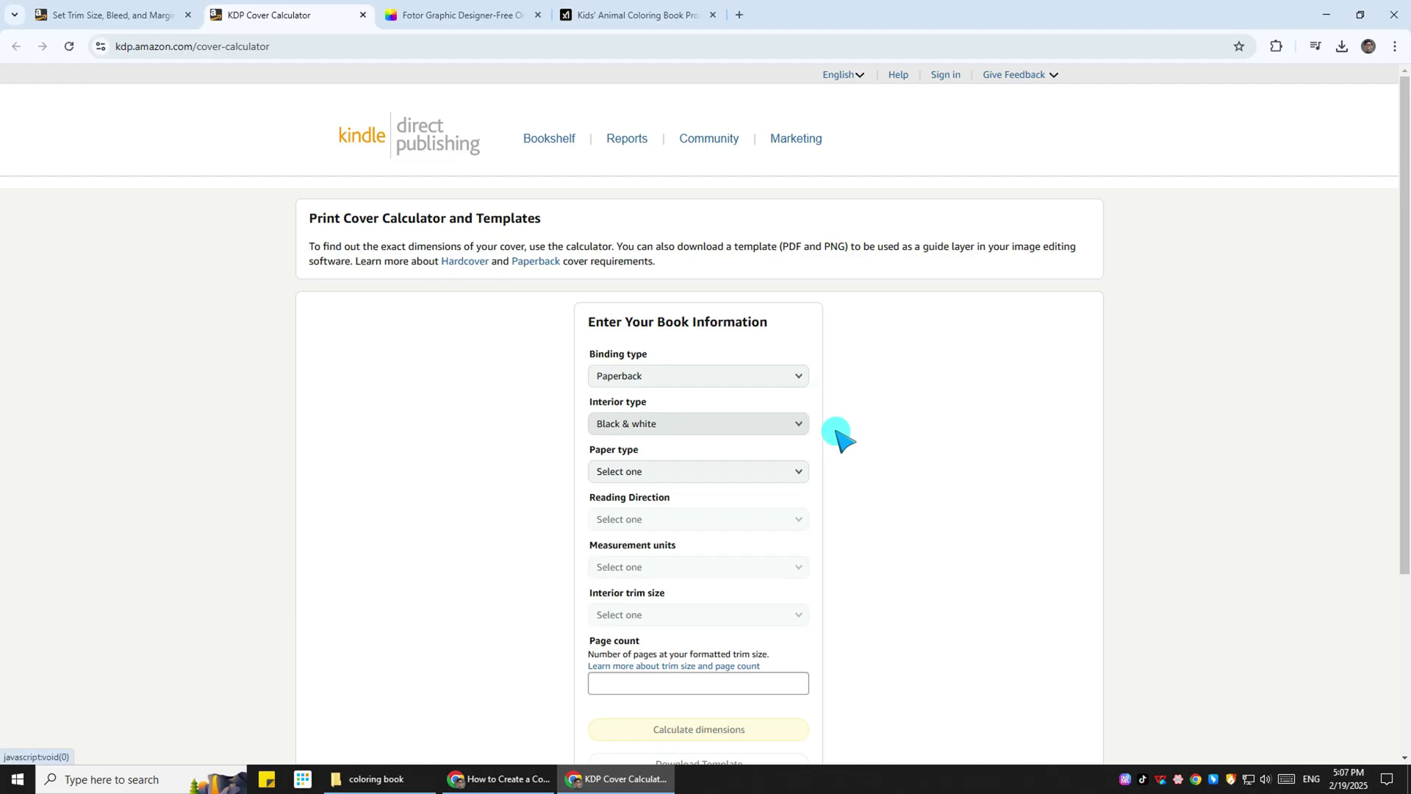
left_click(751, 471)
left_click(738, 488)
left_click(755, 518)
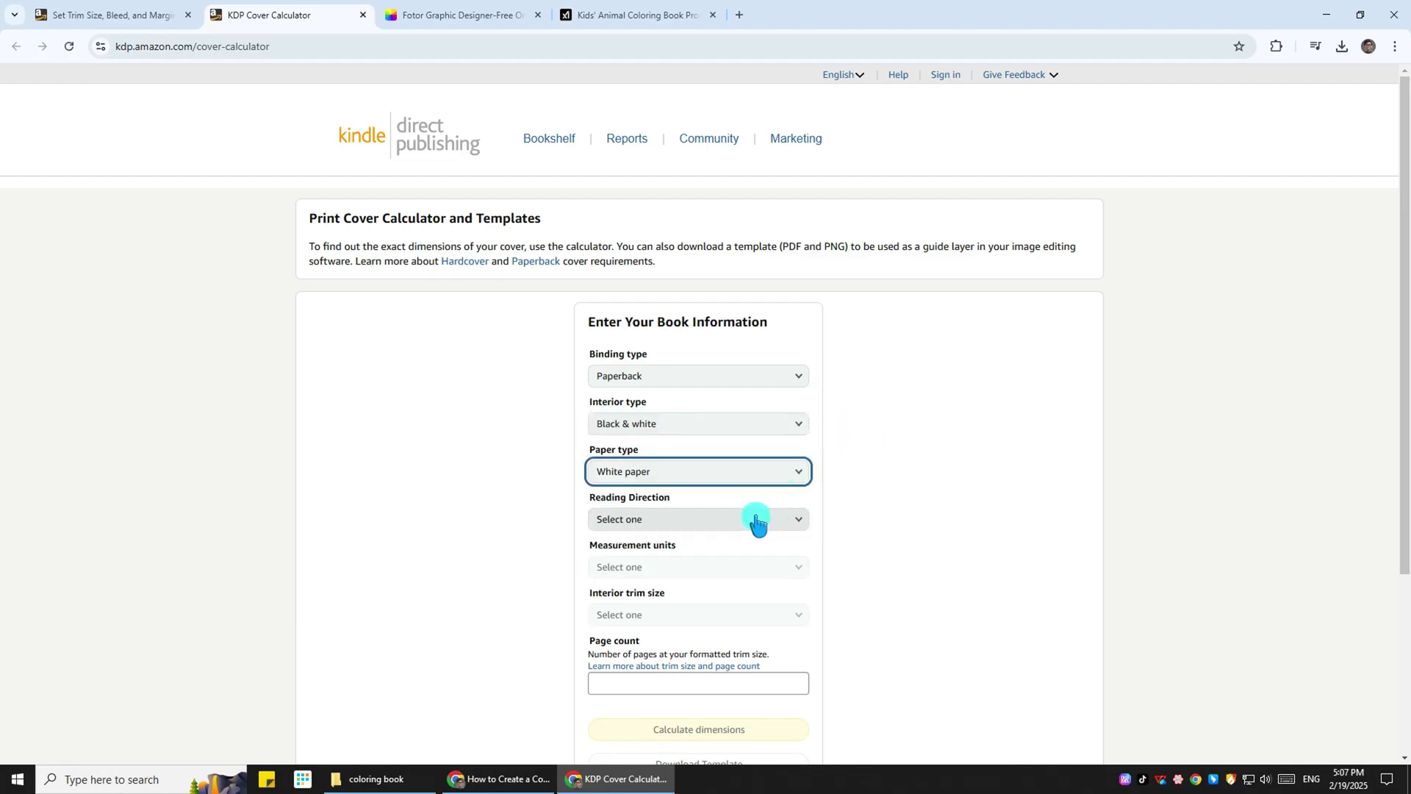
left_click(719, 520)
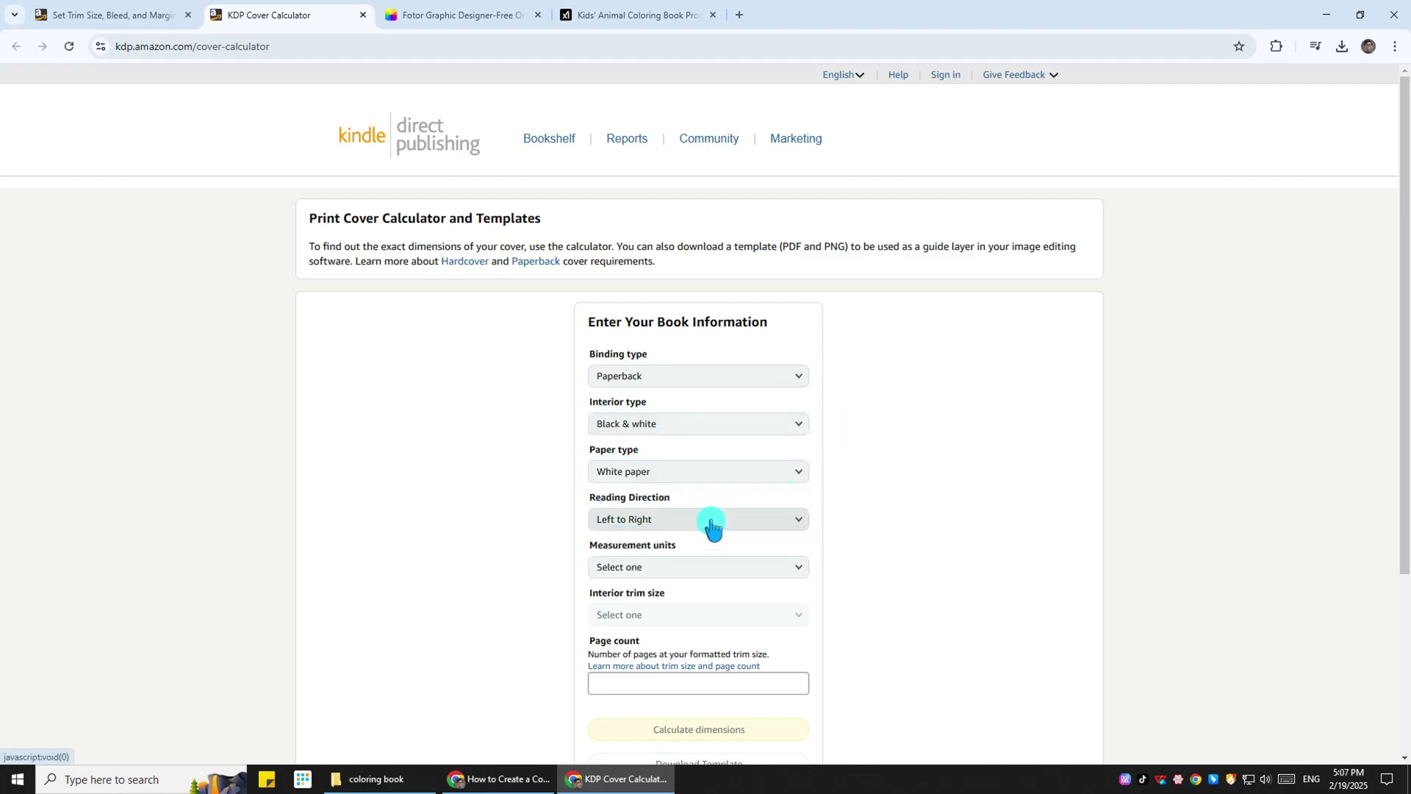
left_click(745, 569)
left_click(710, 570)
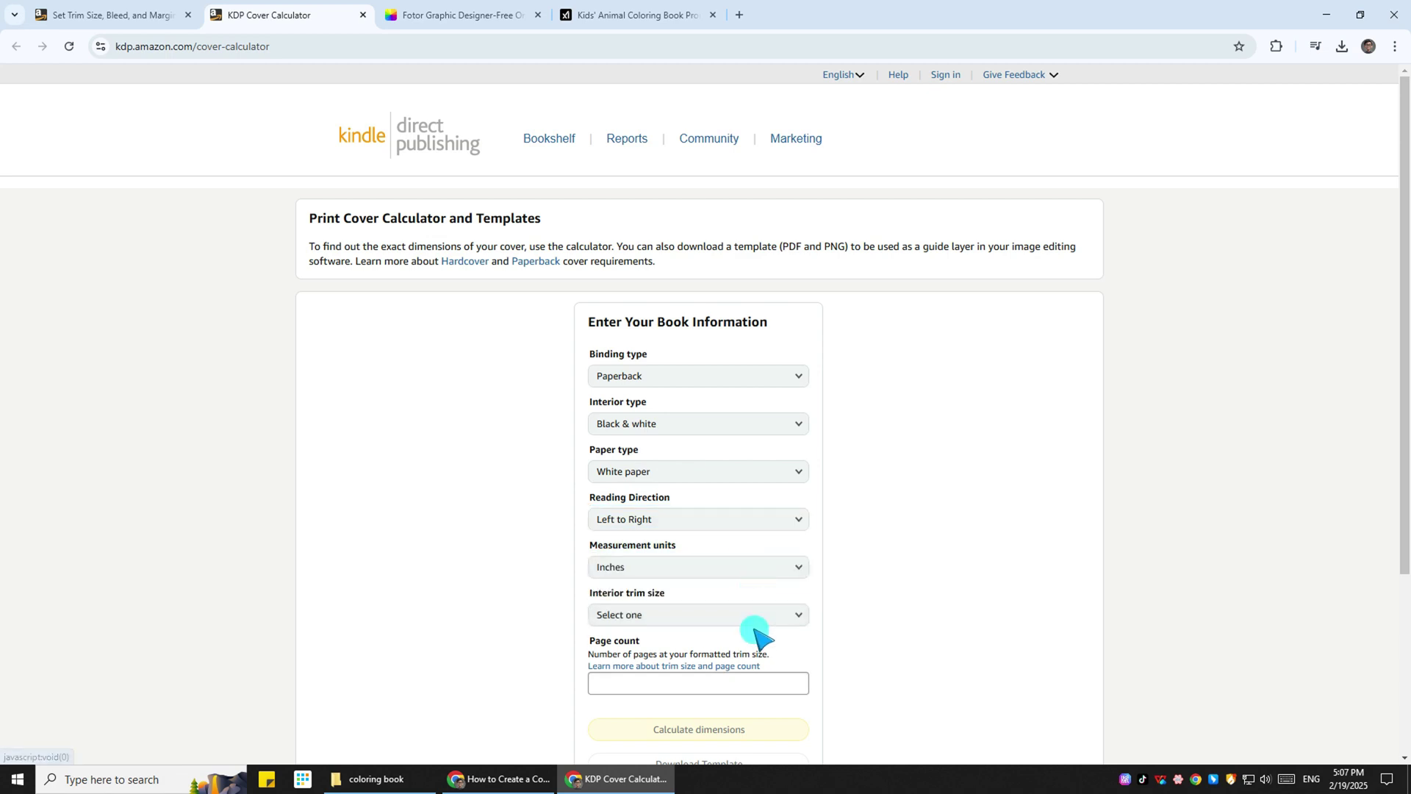
left_click(741, 615)
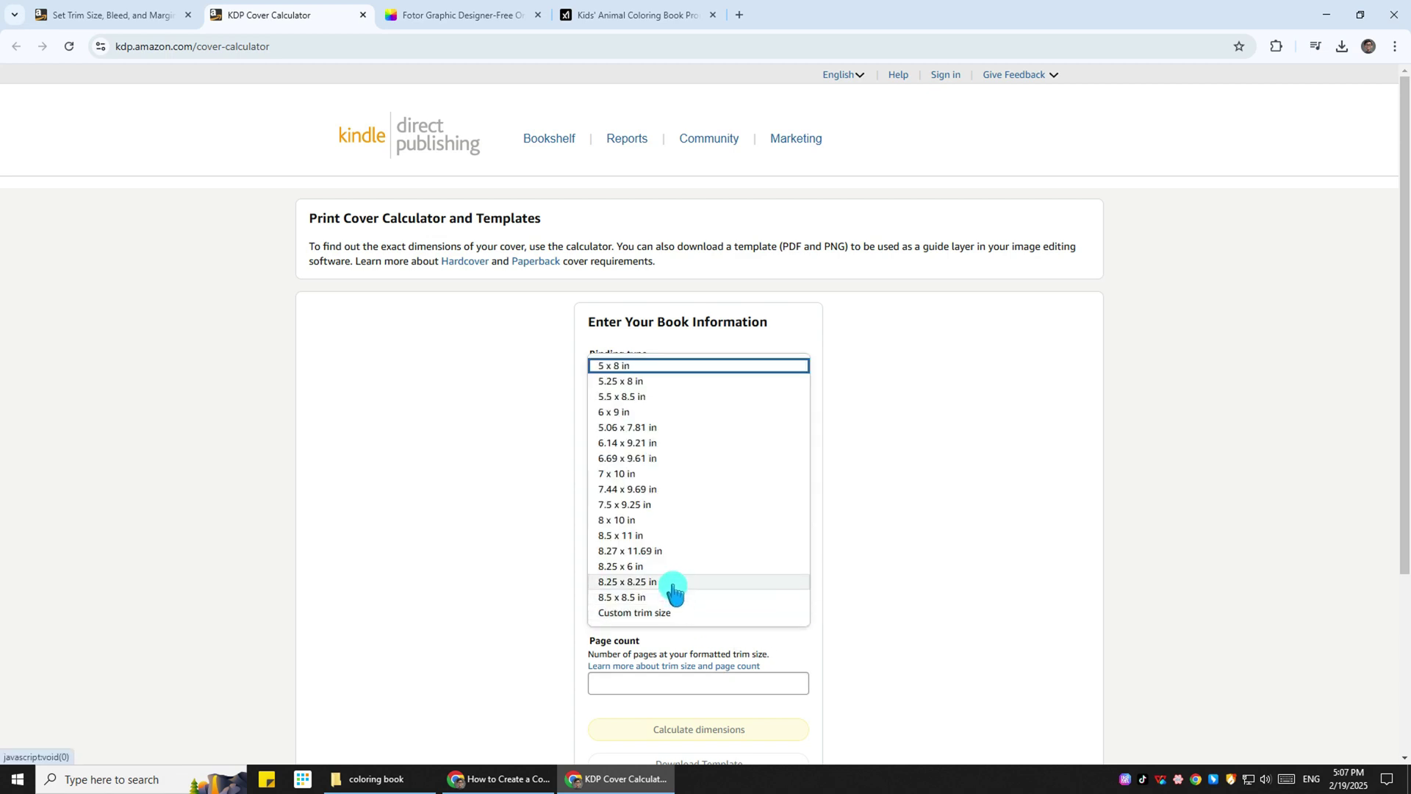
left_click(670, 581)
- Calculate the 47-page cover dimensions and save the cover template to the coloring book folder
scroll(838, 588, "down", 3)
left_click(716, 437)
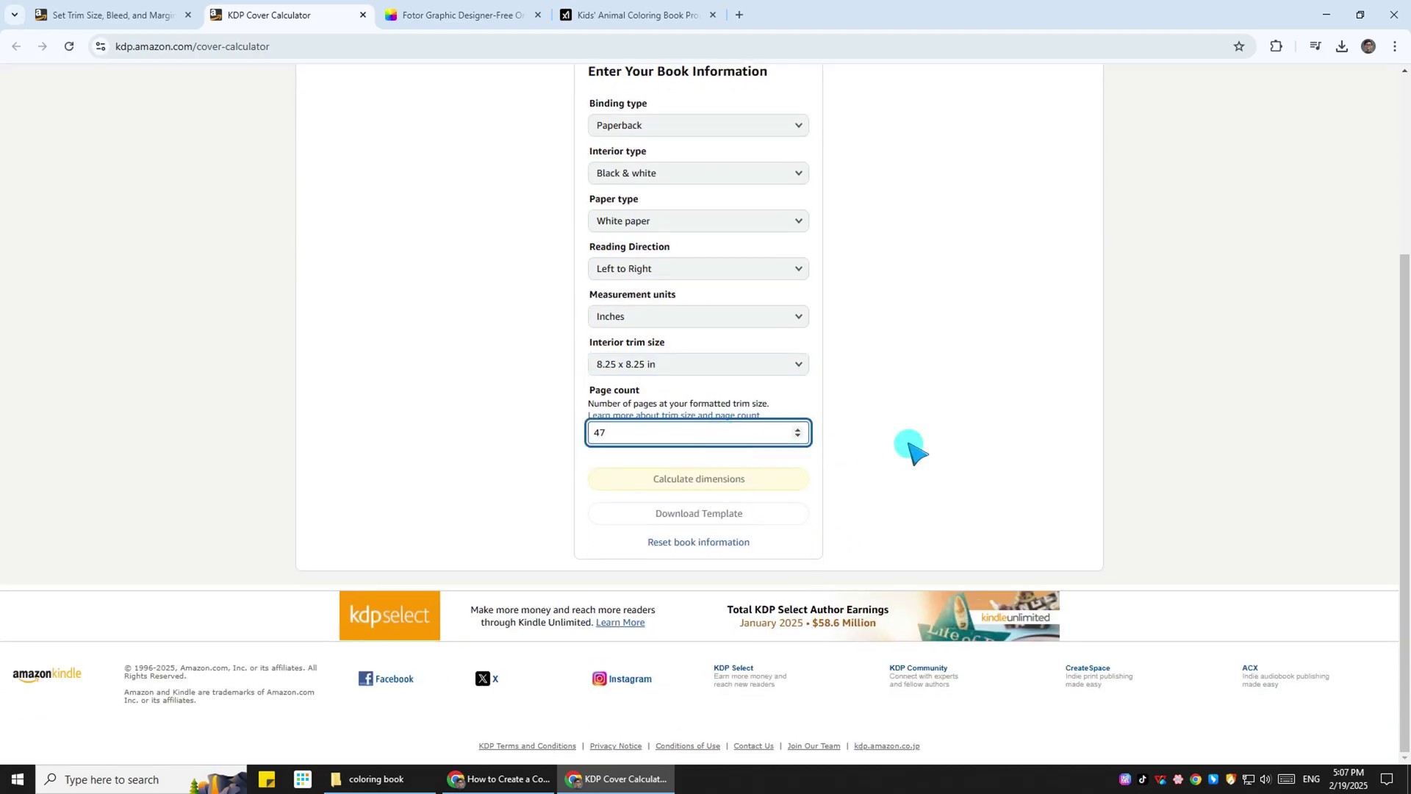
left_click(738, 476)
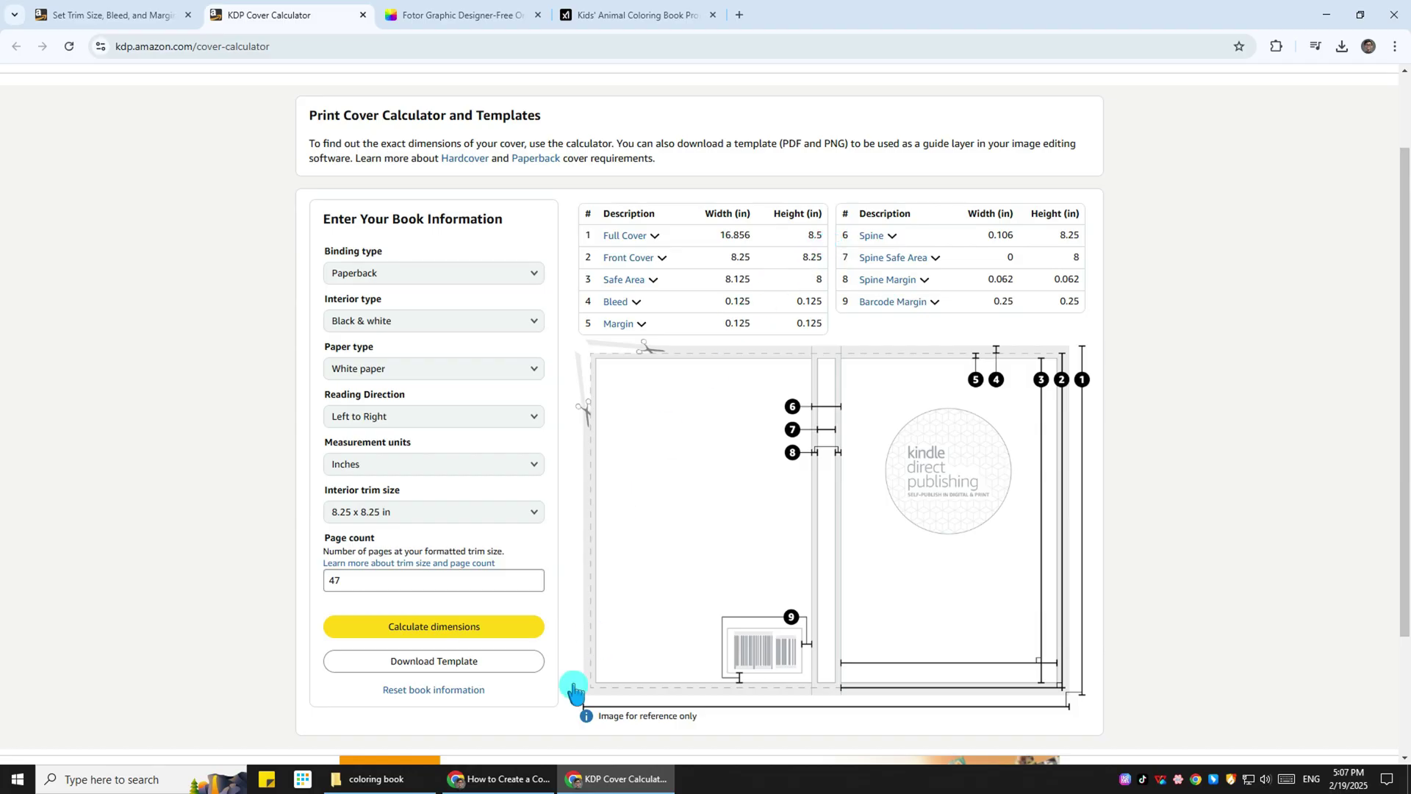
left_click(478, 665)
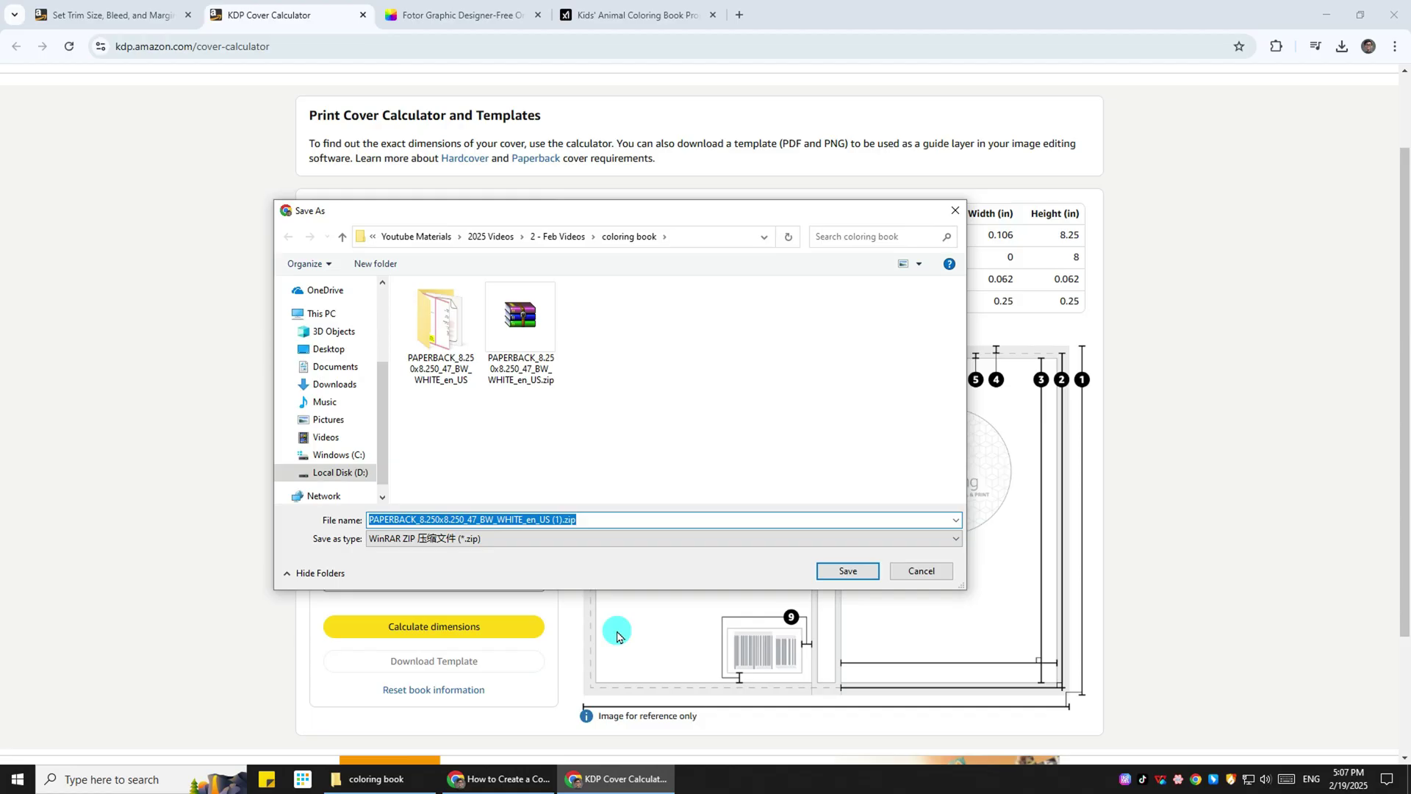
left_click(845, 571)
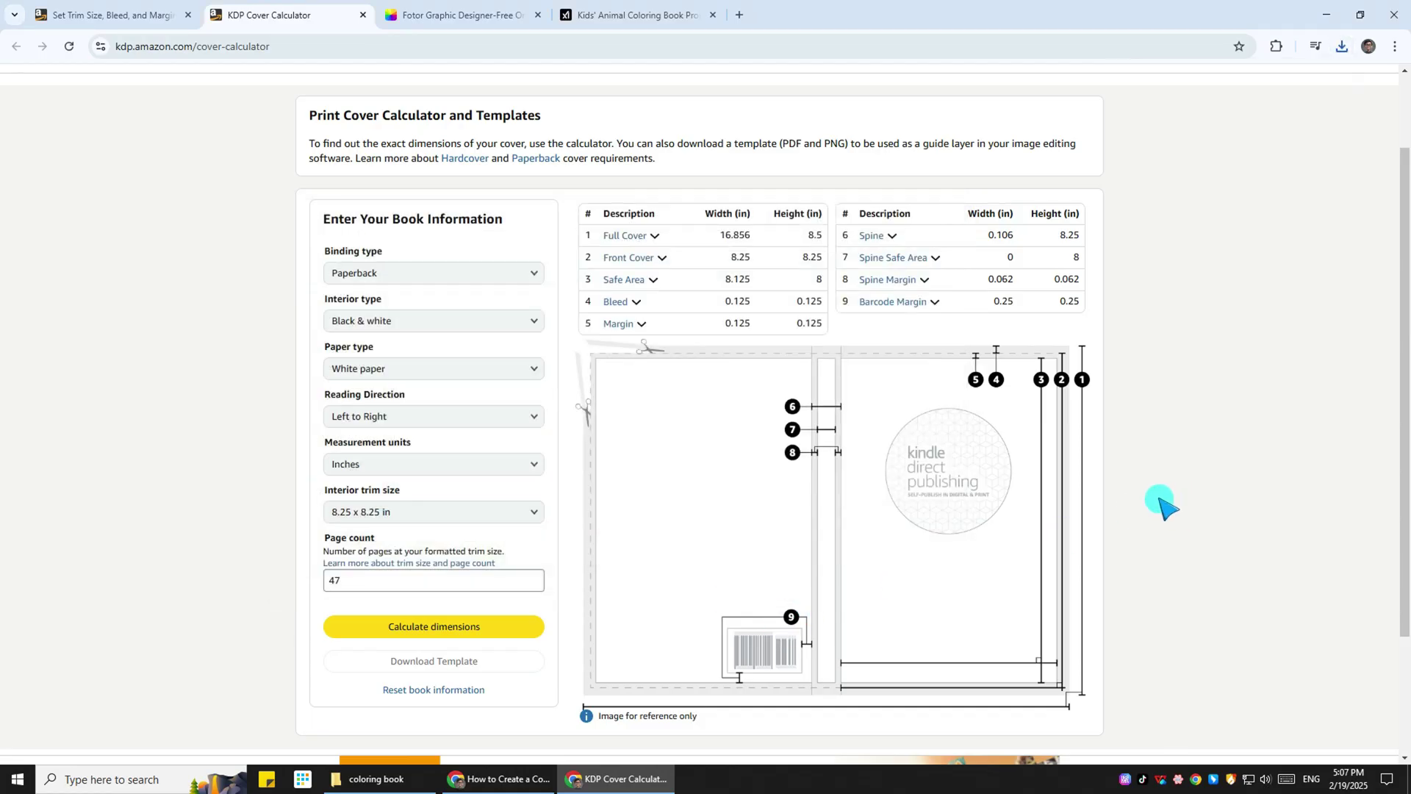
- Create a blank custom-size Fotor design of 16.856 x 8.5 inches
left_click(459, 16)
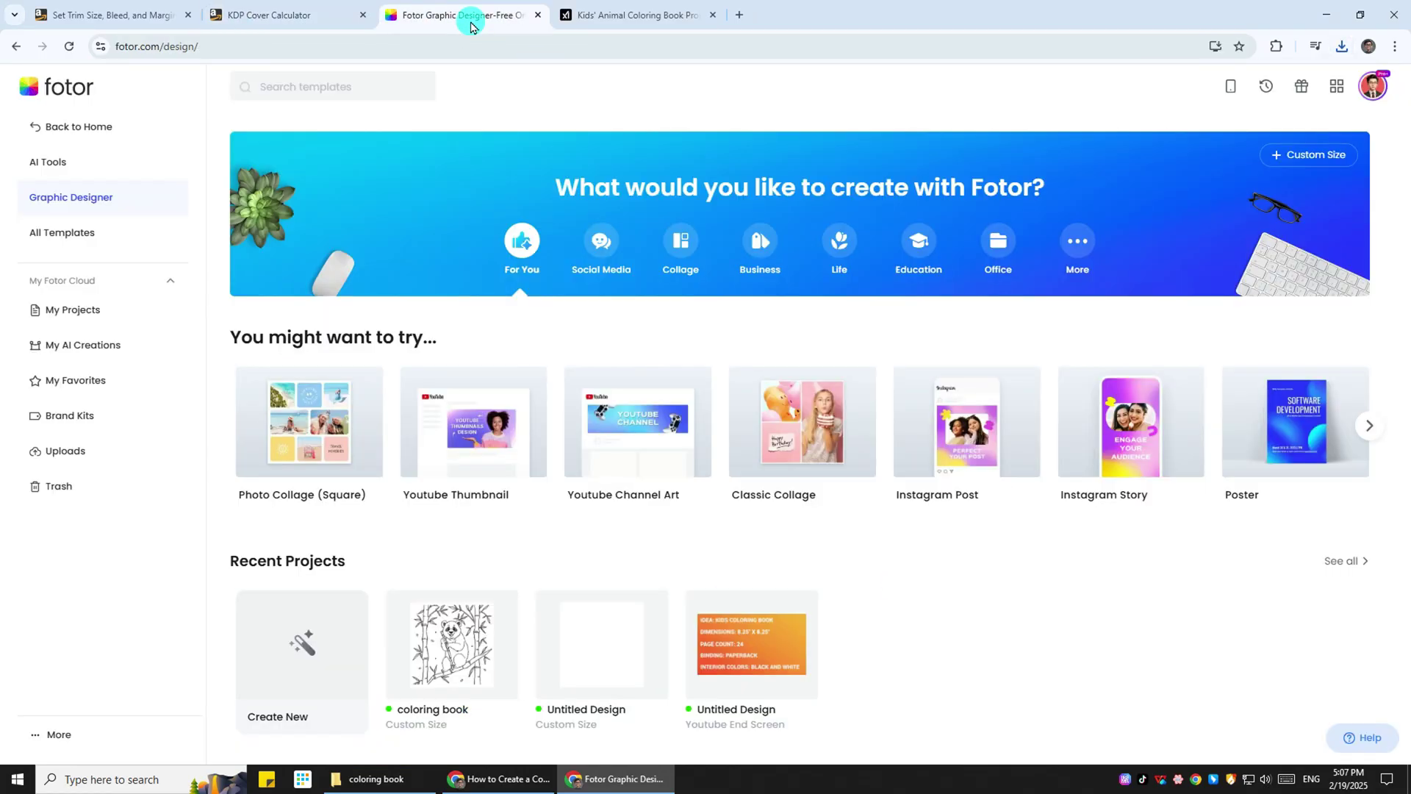
left_click(1308, 154)
left_click(820, 336)
left_click(782, 447)
left_click(511, 341)
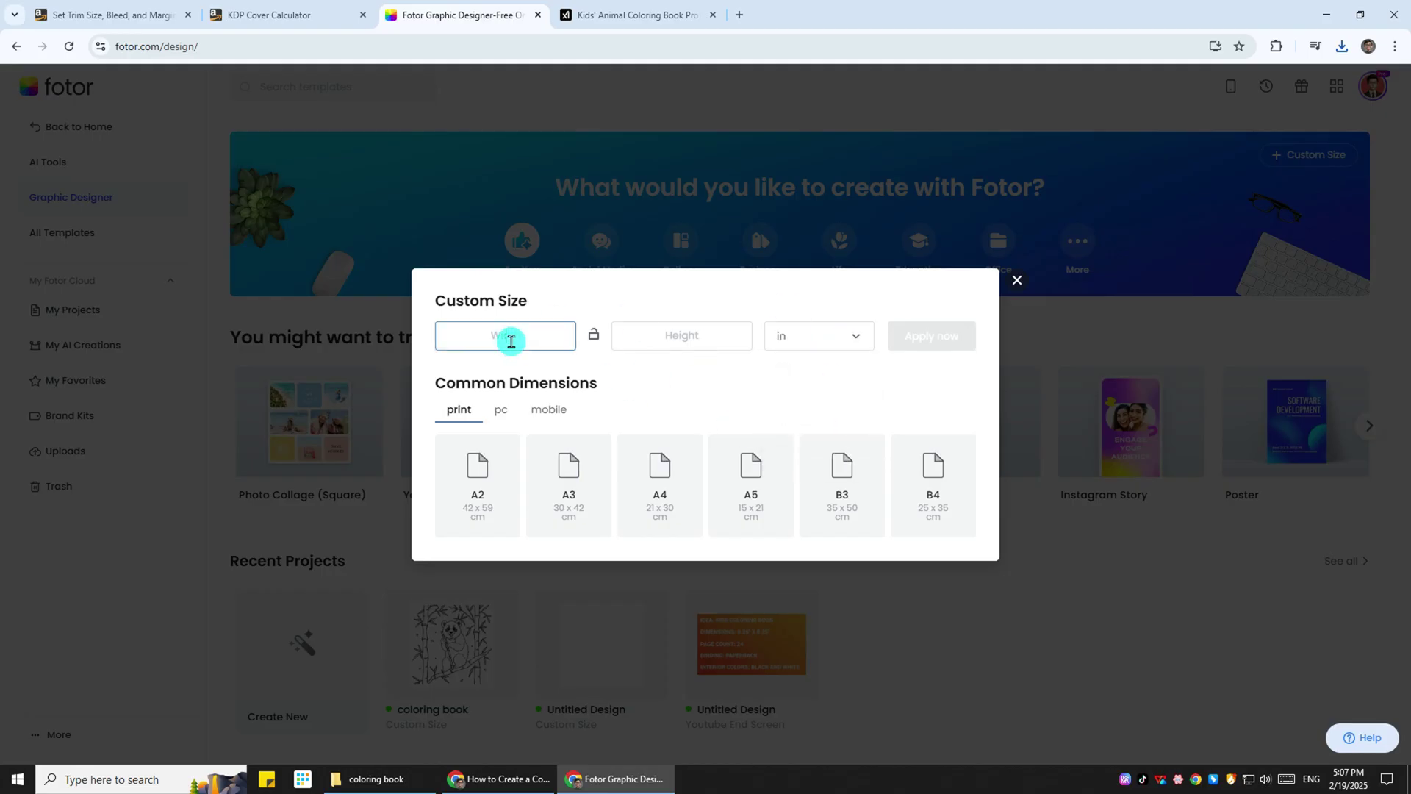
type("16.856")
left_click(671, 343)
type("8.5")
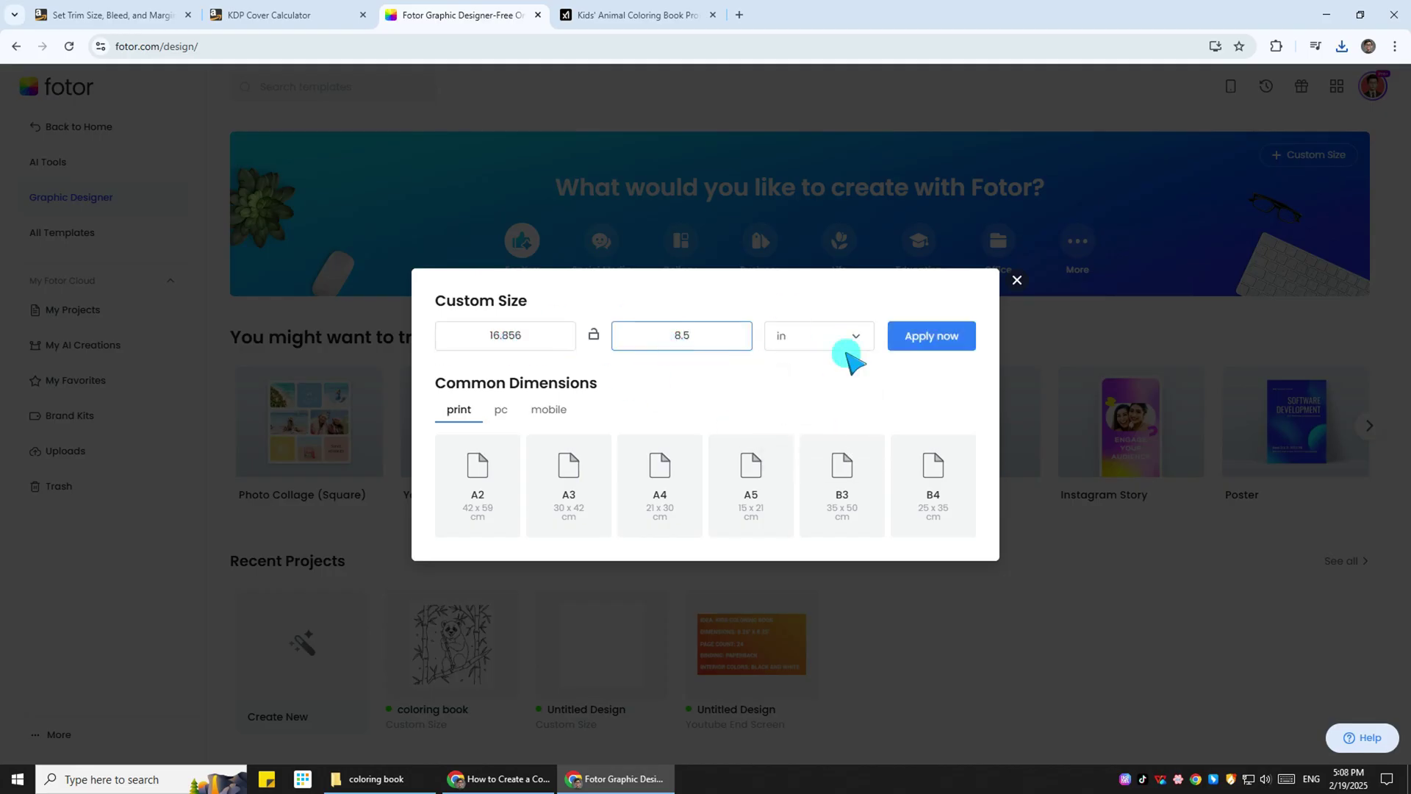
left_click(931, 335)
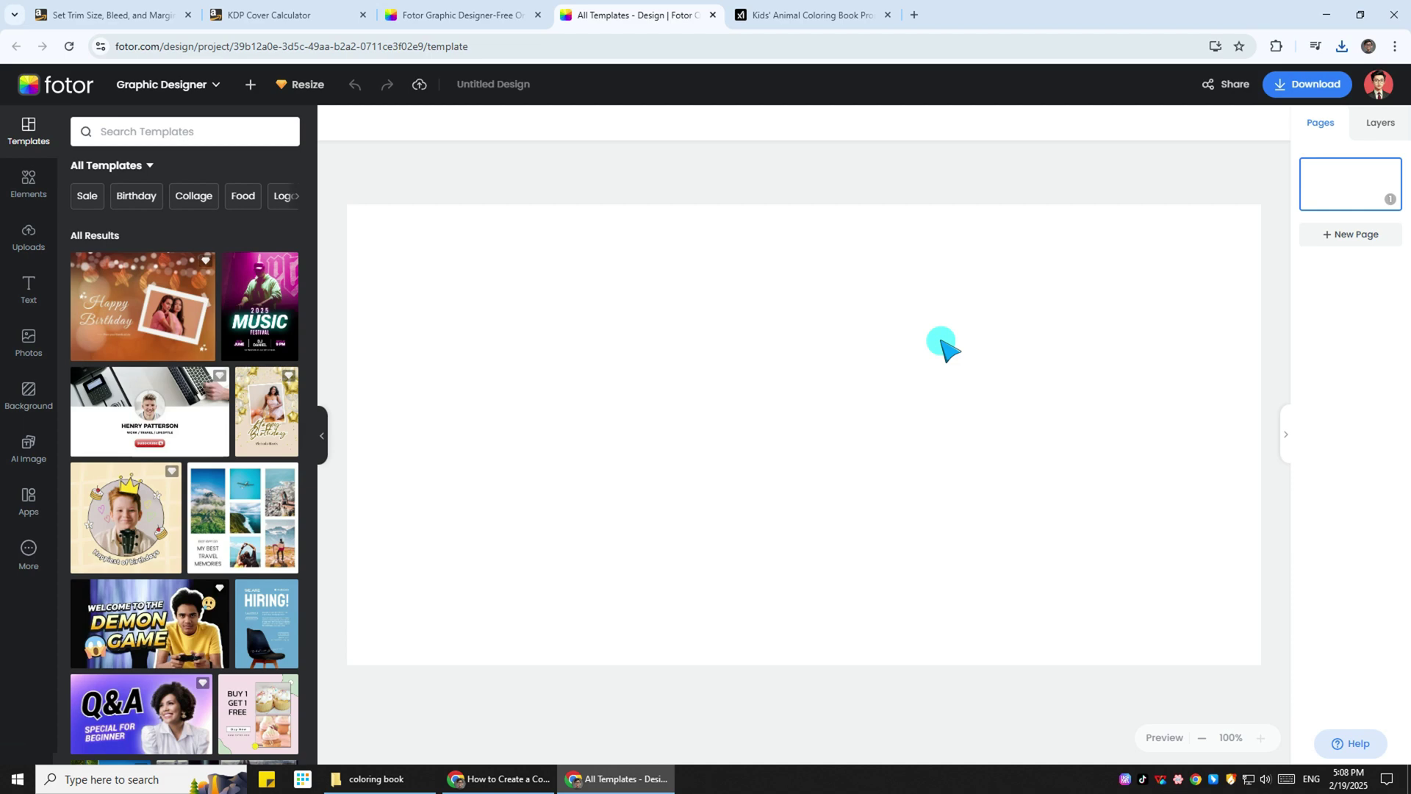
- Place the paperback cover template image on the canvas and stretch it to fill the page
left_click(379, 777)
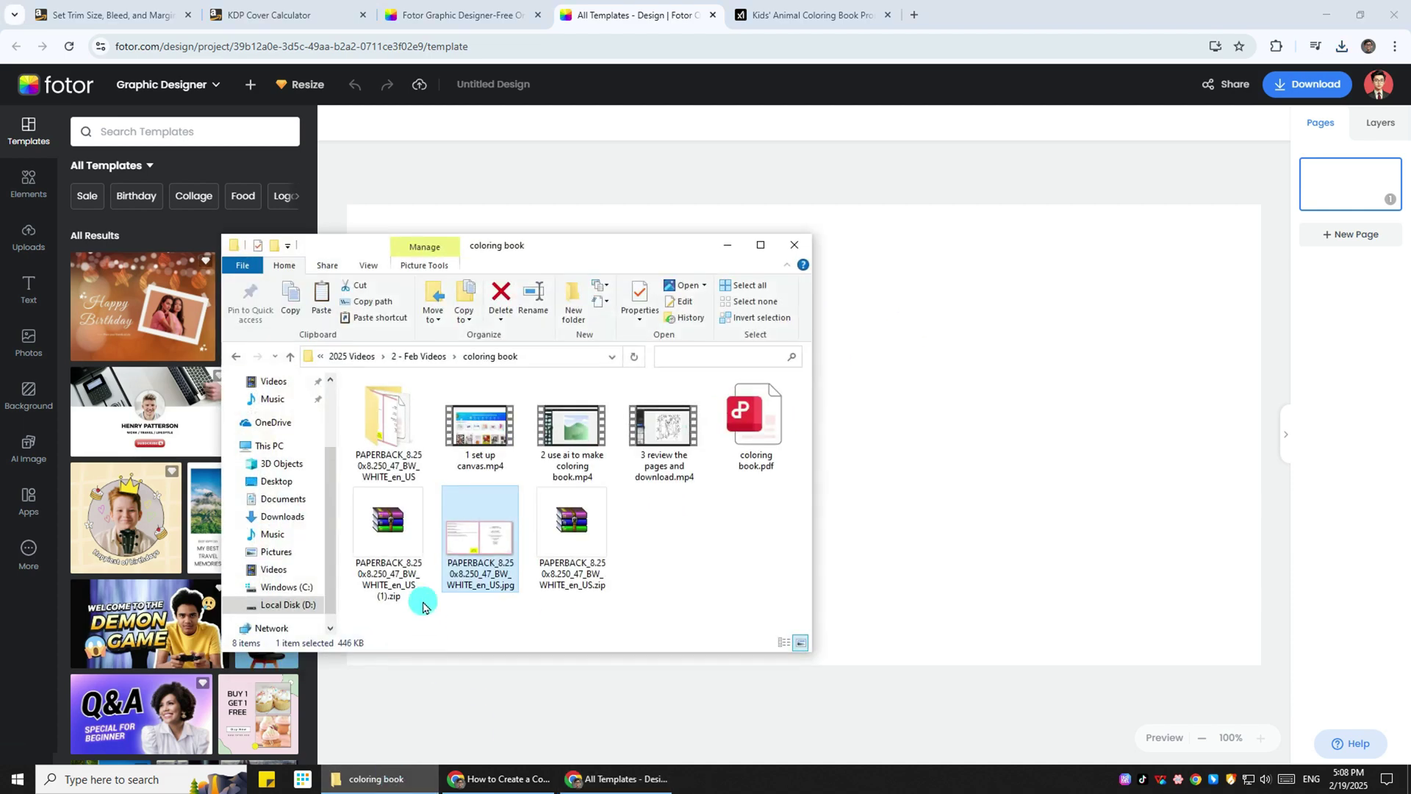
double_click(468, 553)
left_click(984, 40)
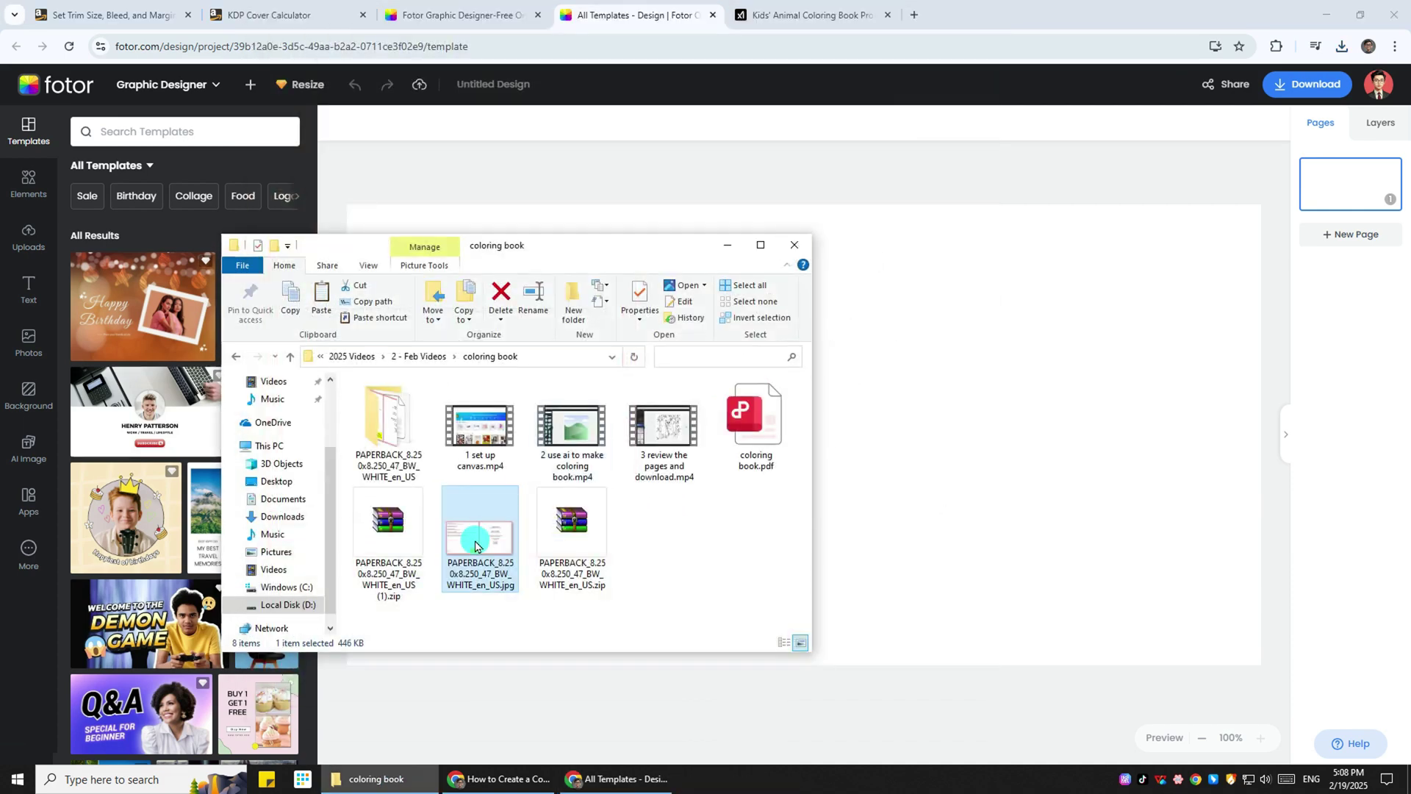
left_click_drag(467, 553, 857, 421)
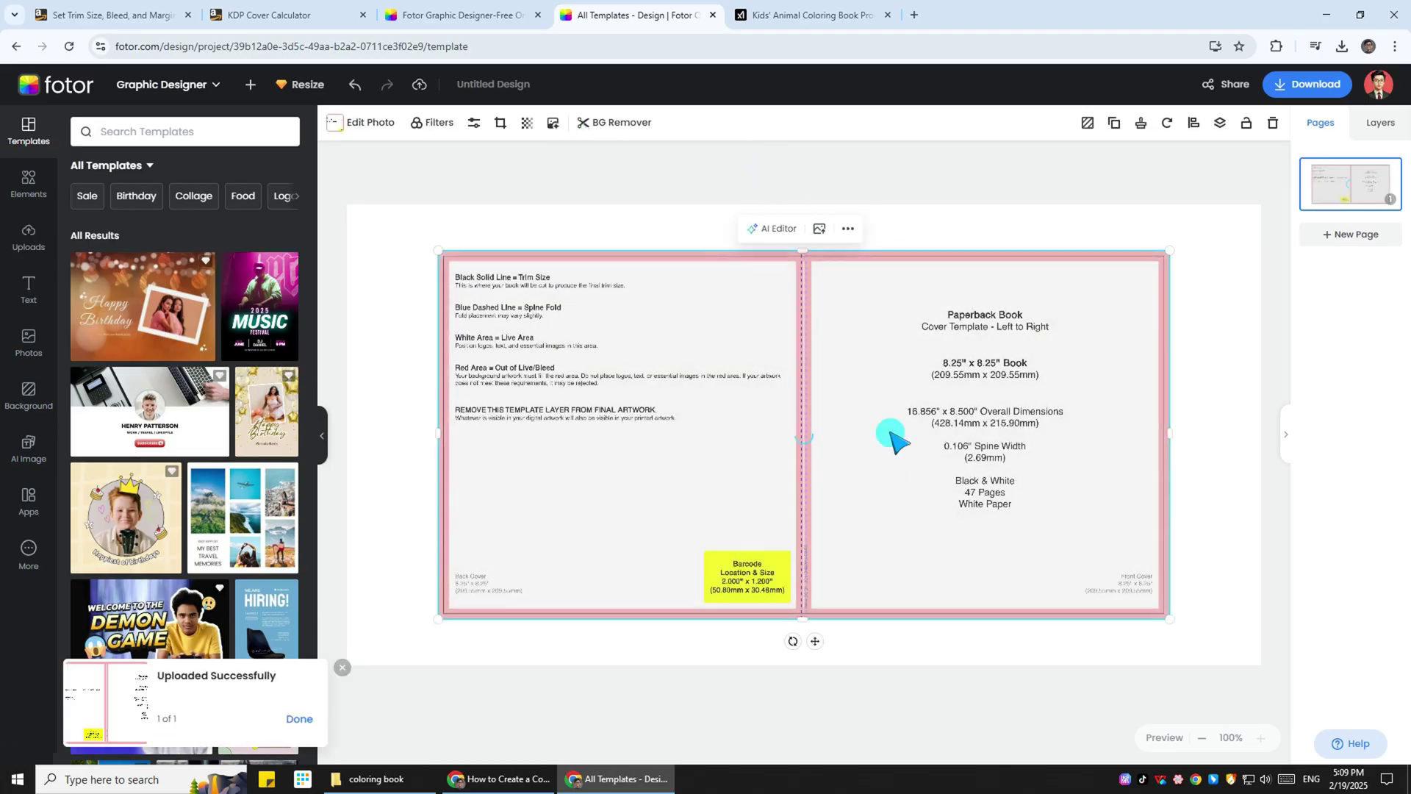
left_click_drag(886, 476, 797, 438)
left_click_drag(1071, 574, 1274, 652)
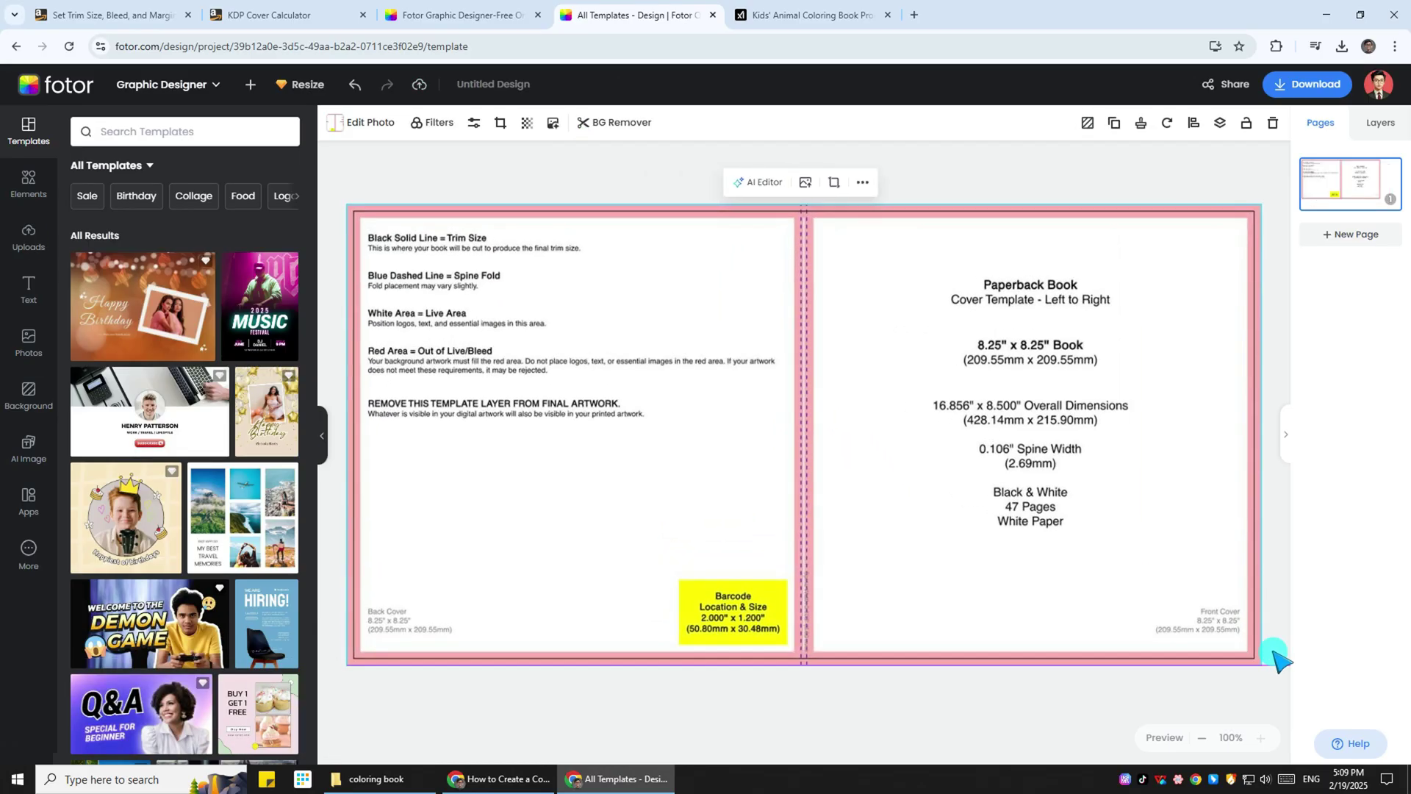
left_click(844, 686)
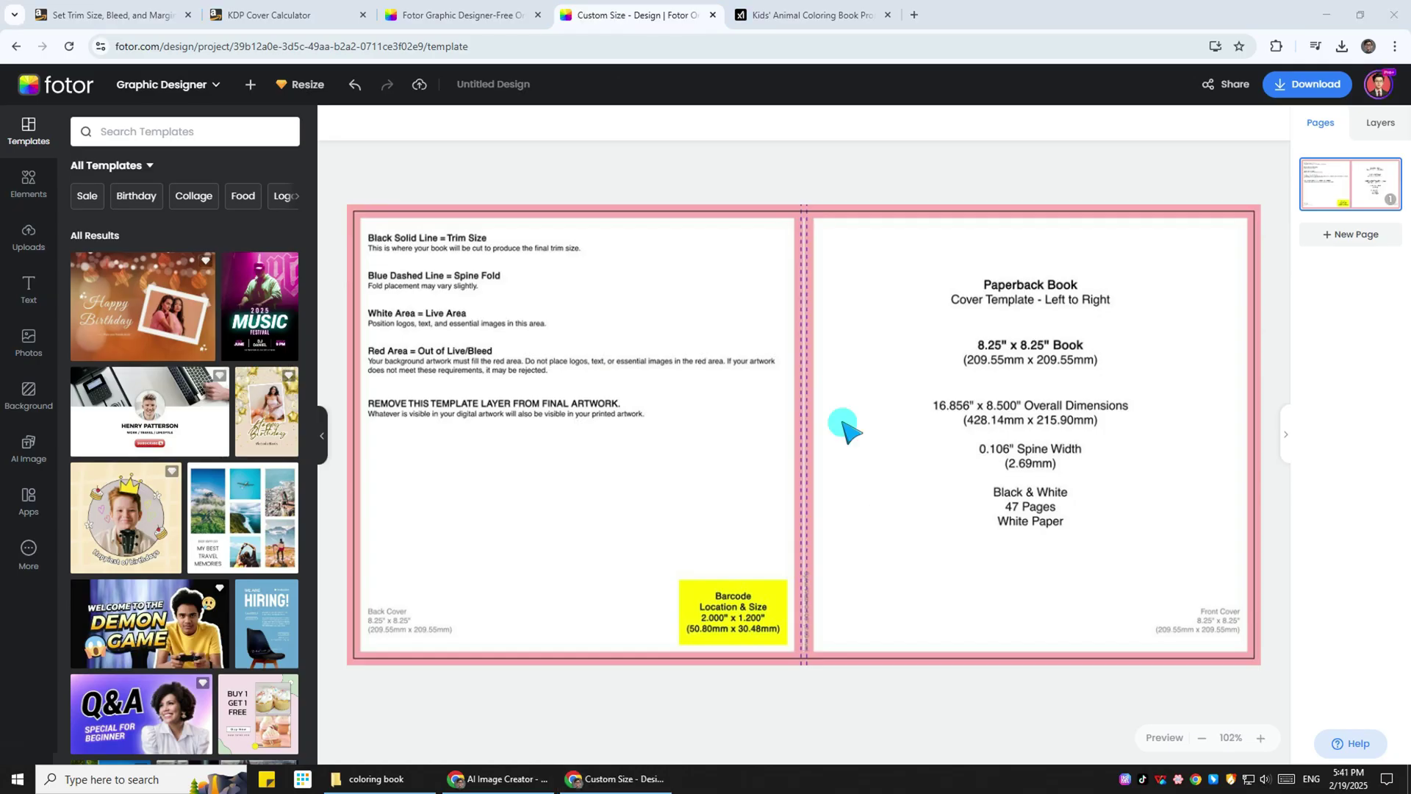
- Select the Jungle Elephant description in the Grok prompts, then return to Fotor
left_click(801, 17)
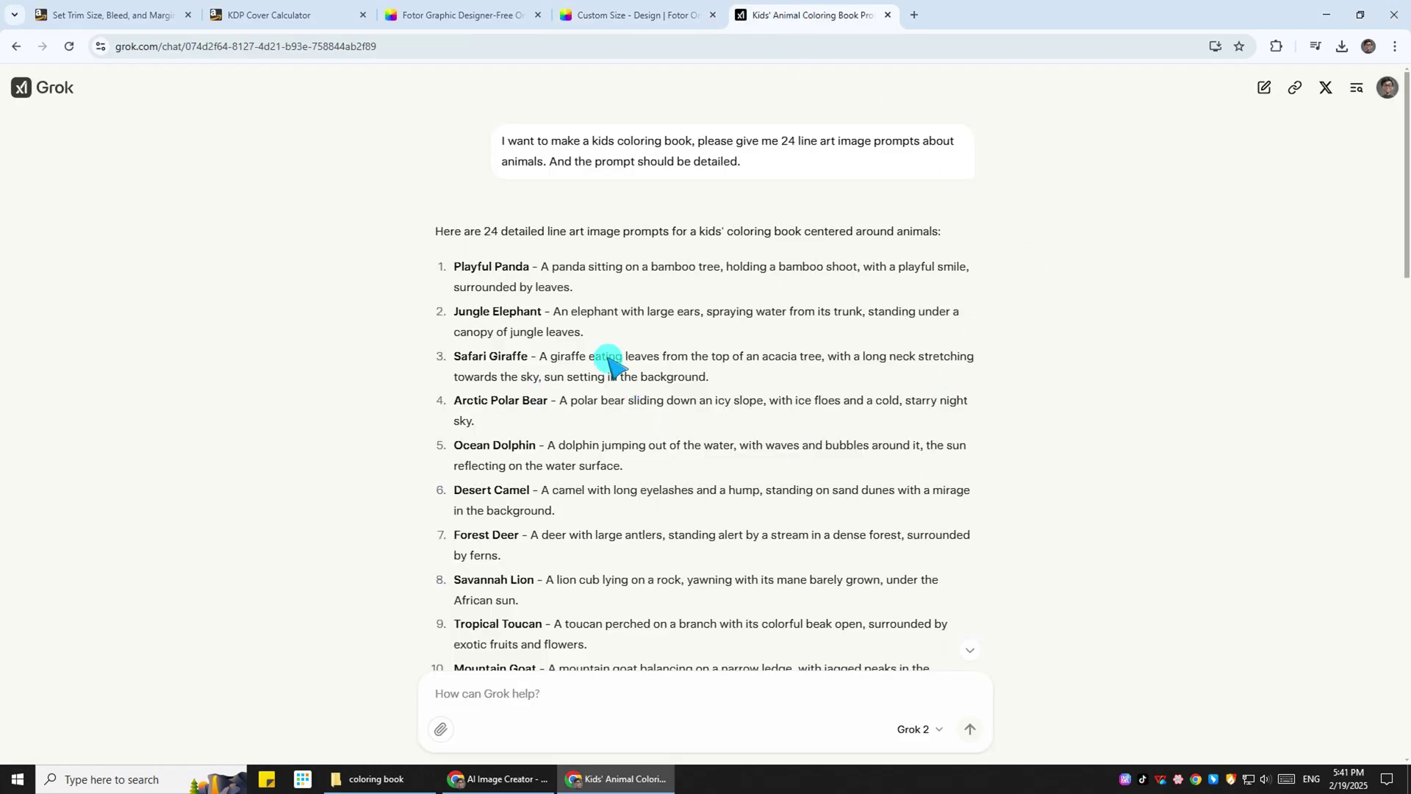
left_click_drag(555, 311, 634, 340)
key("ctrl+c")
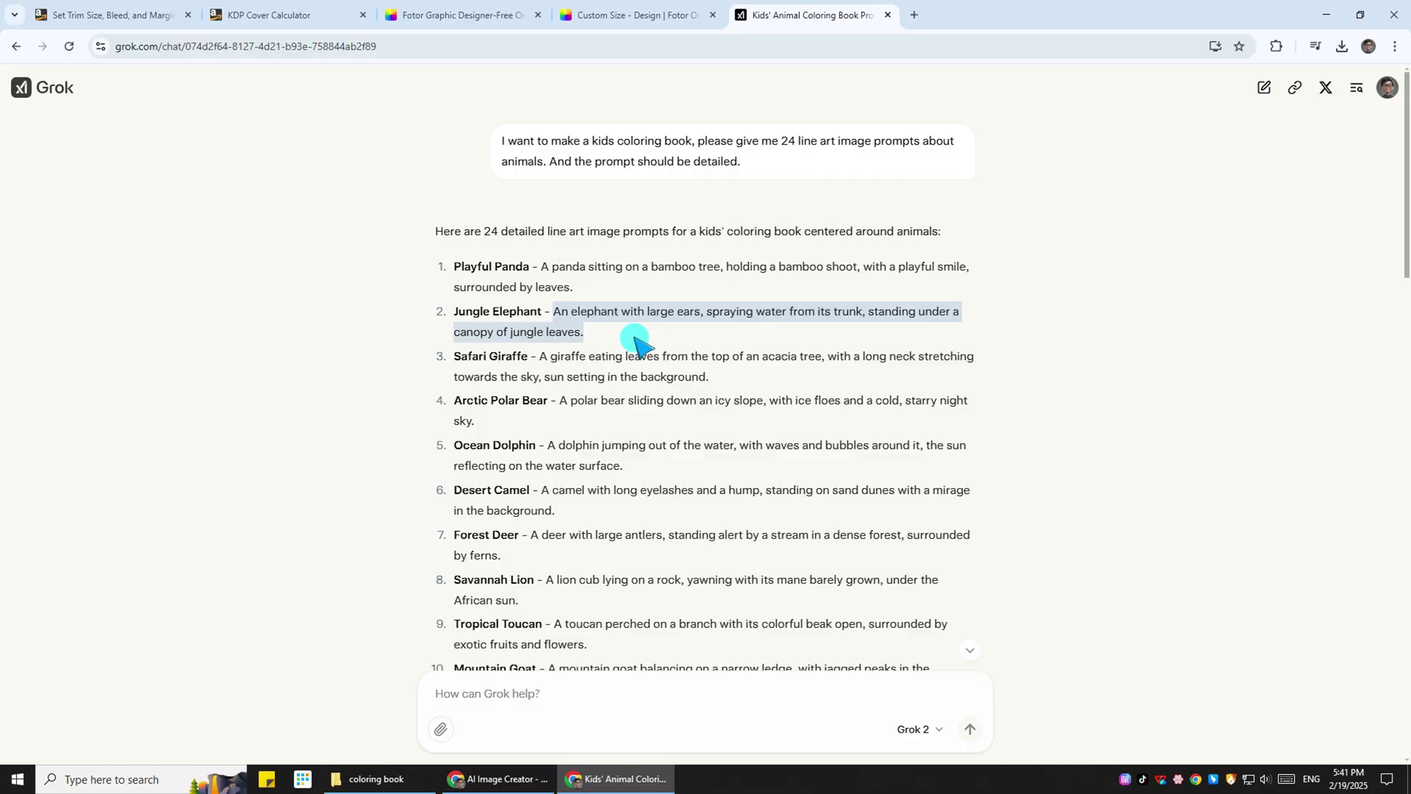
left_click(655, 18)
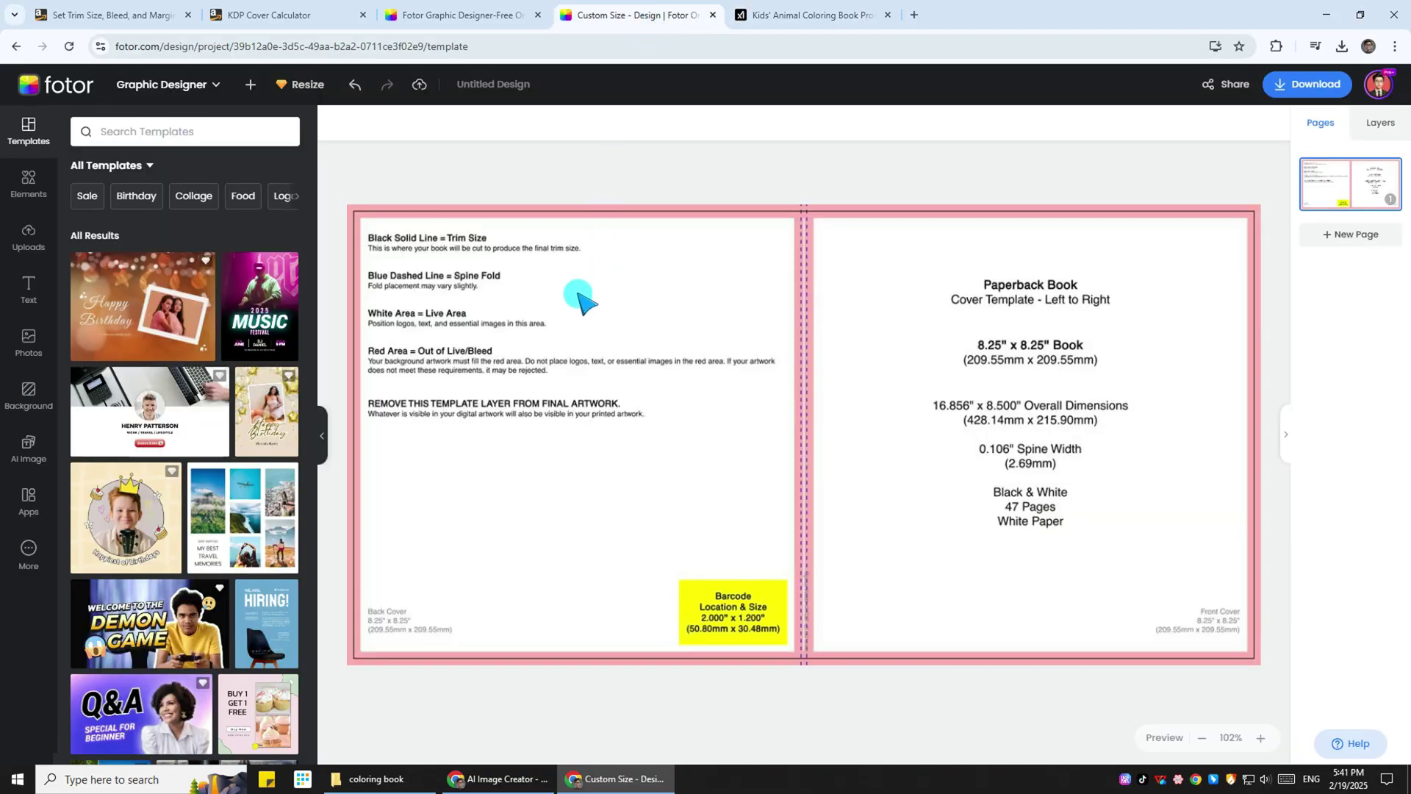
- Generate an AI image from the elephant prompt prefixed with 'Colorful Line Art Style,'
left_click(33, 452)
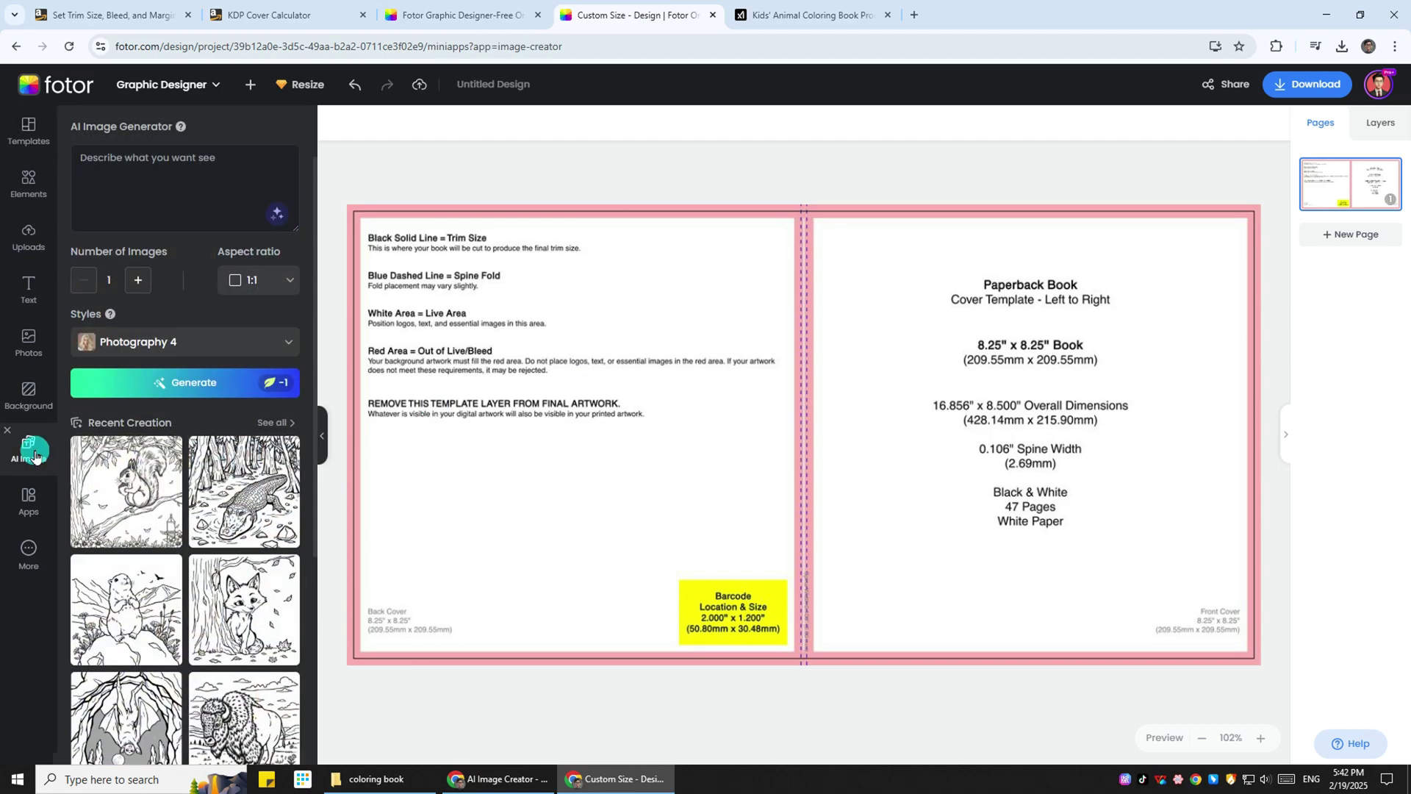
left_click(203, 180)
key("ctrl+v")
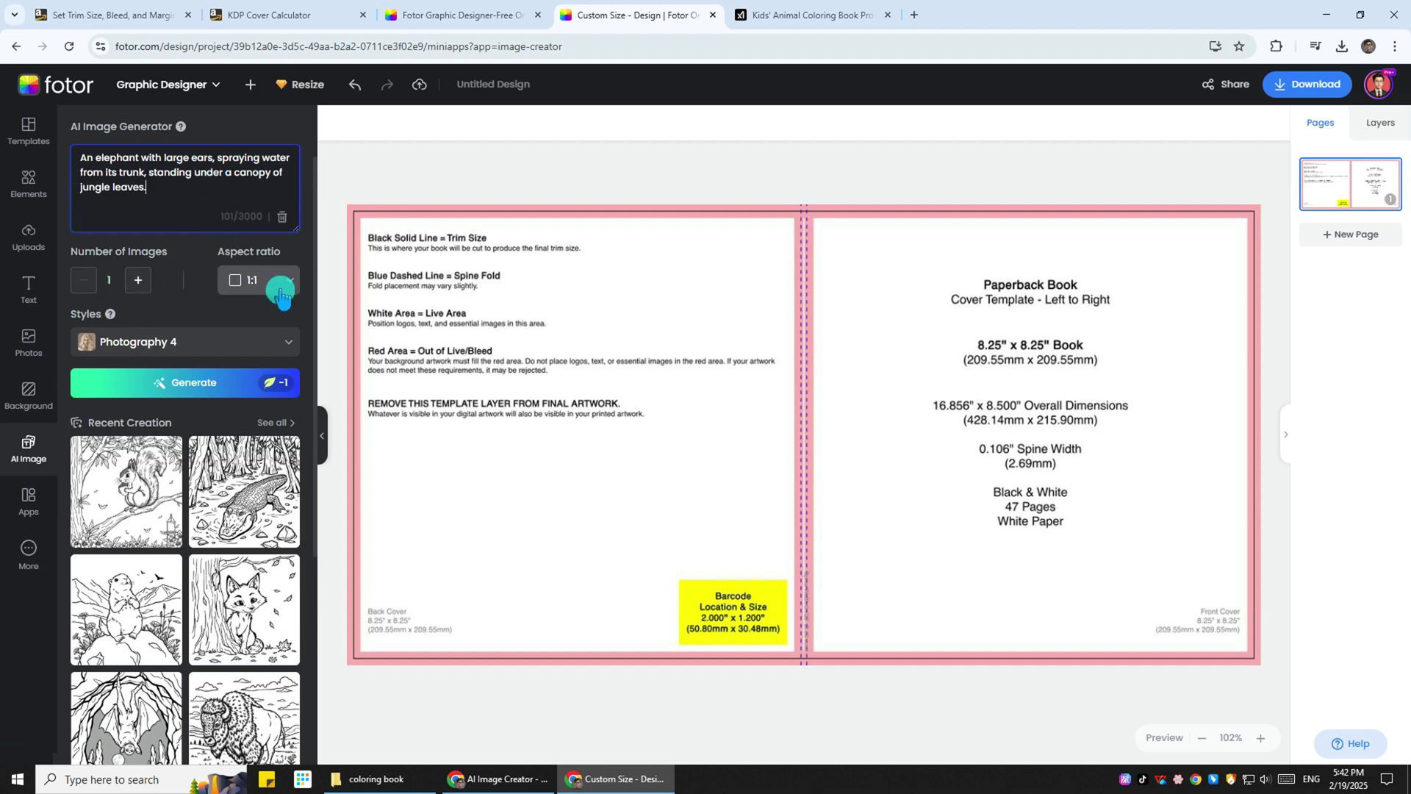
left_click(247, 348)
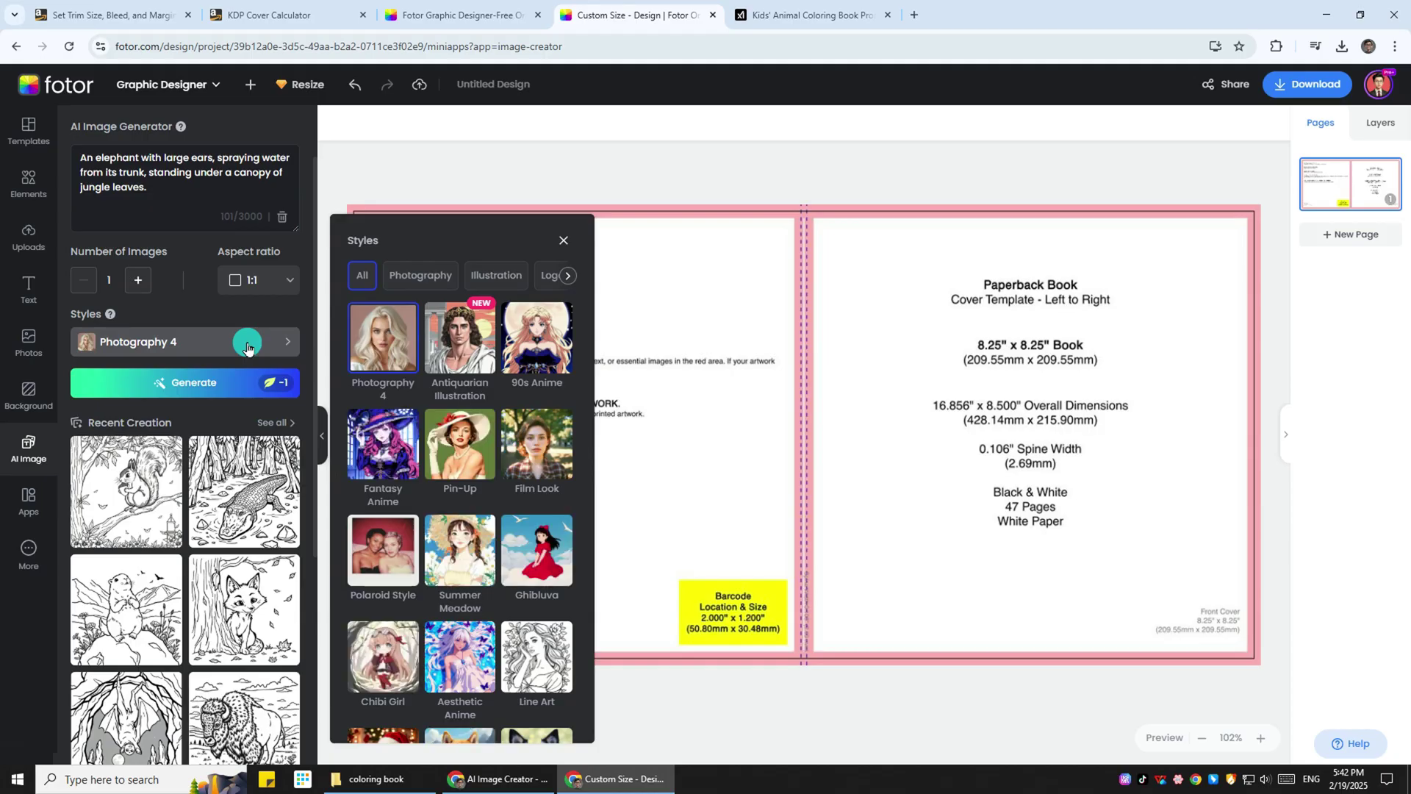
left_click(201, 341)
left_click(85, 154)
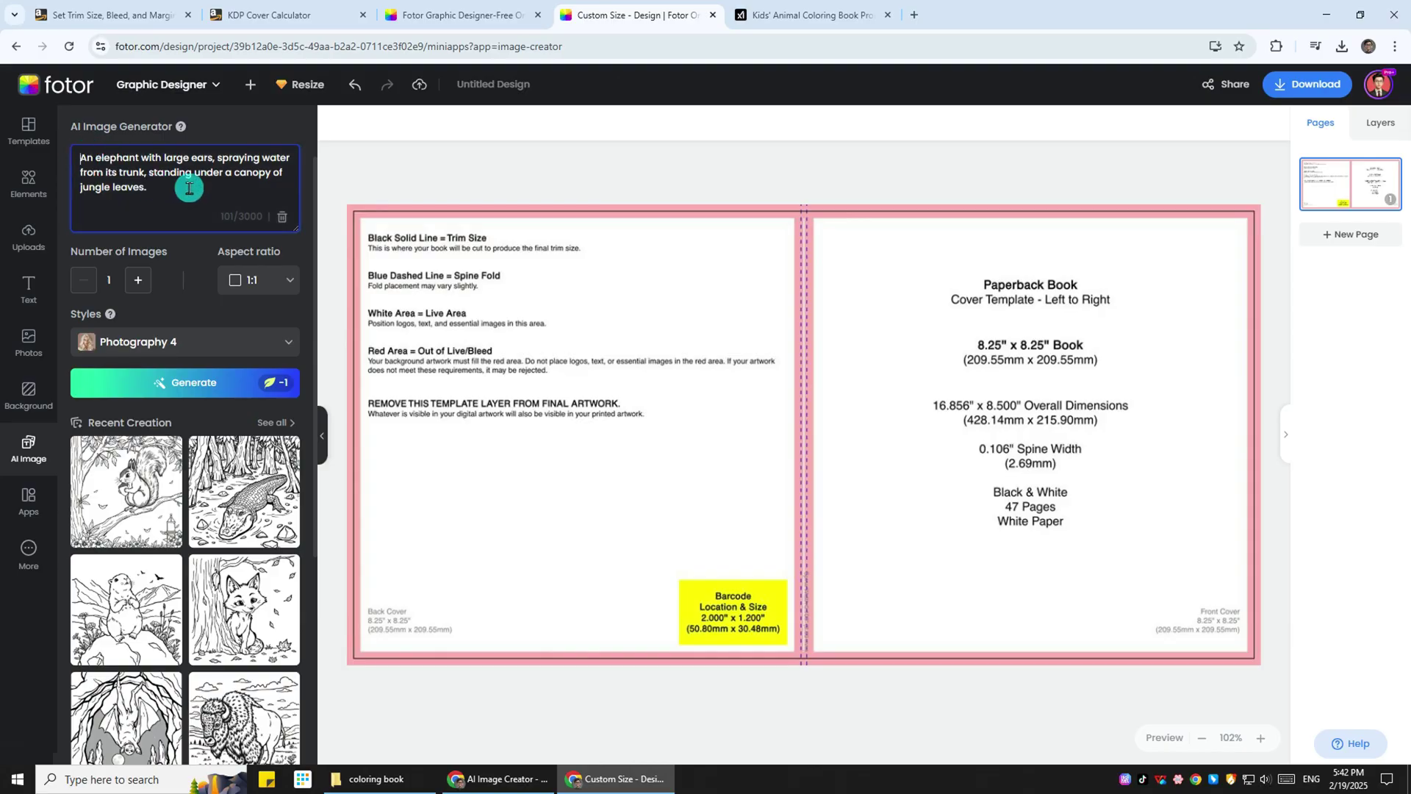
type("Colorful")
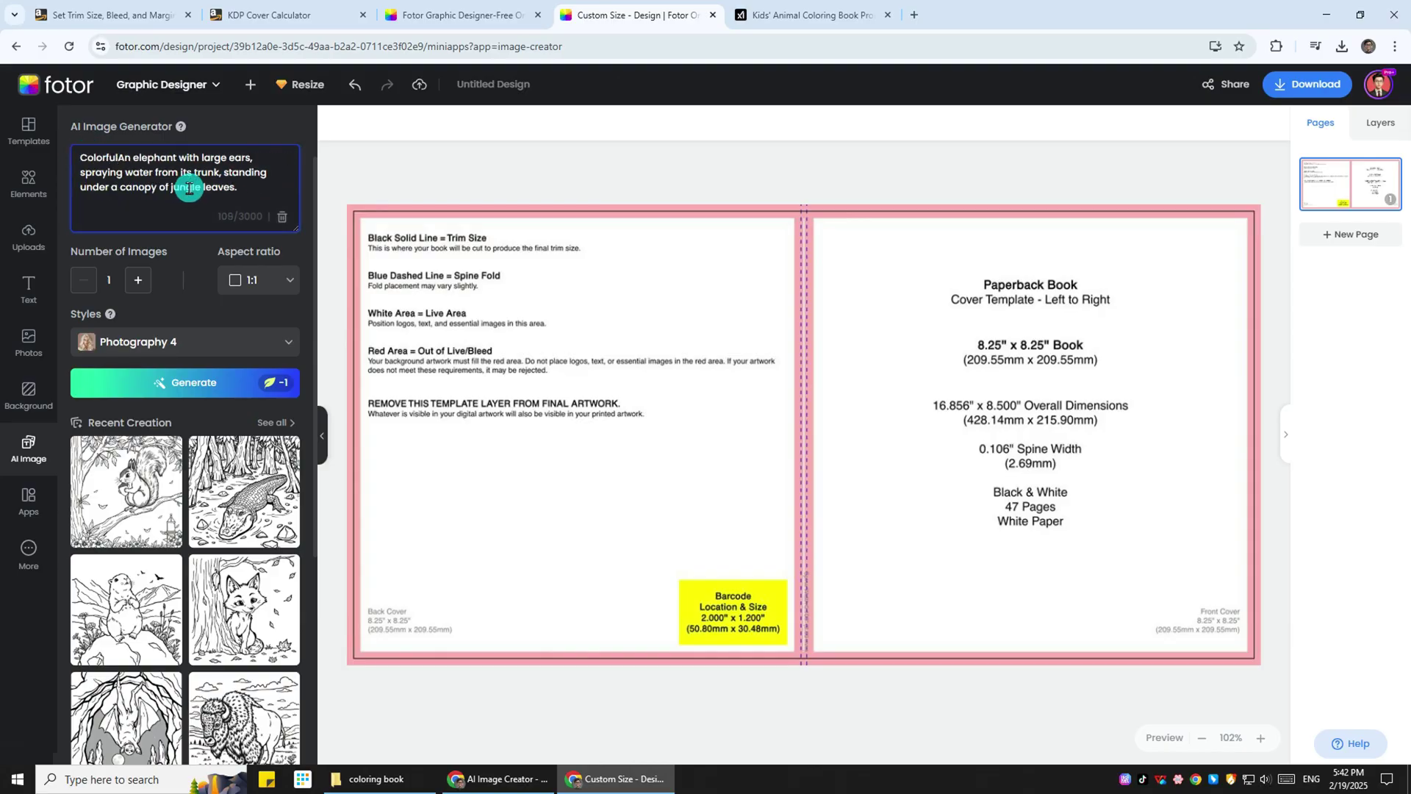
type(" Line Art Style,")
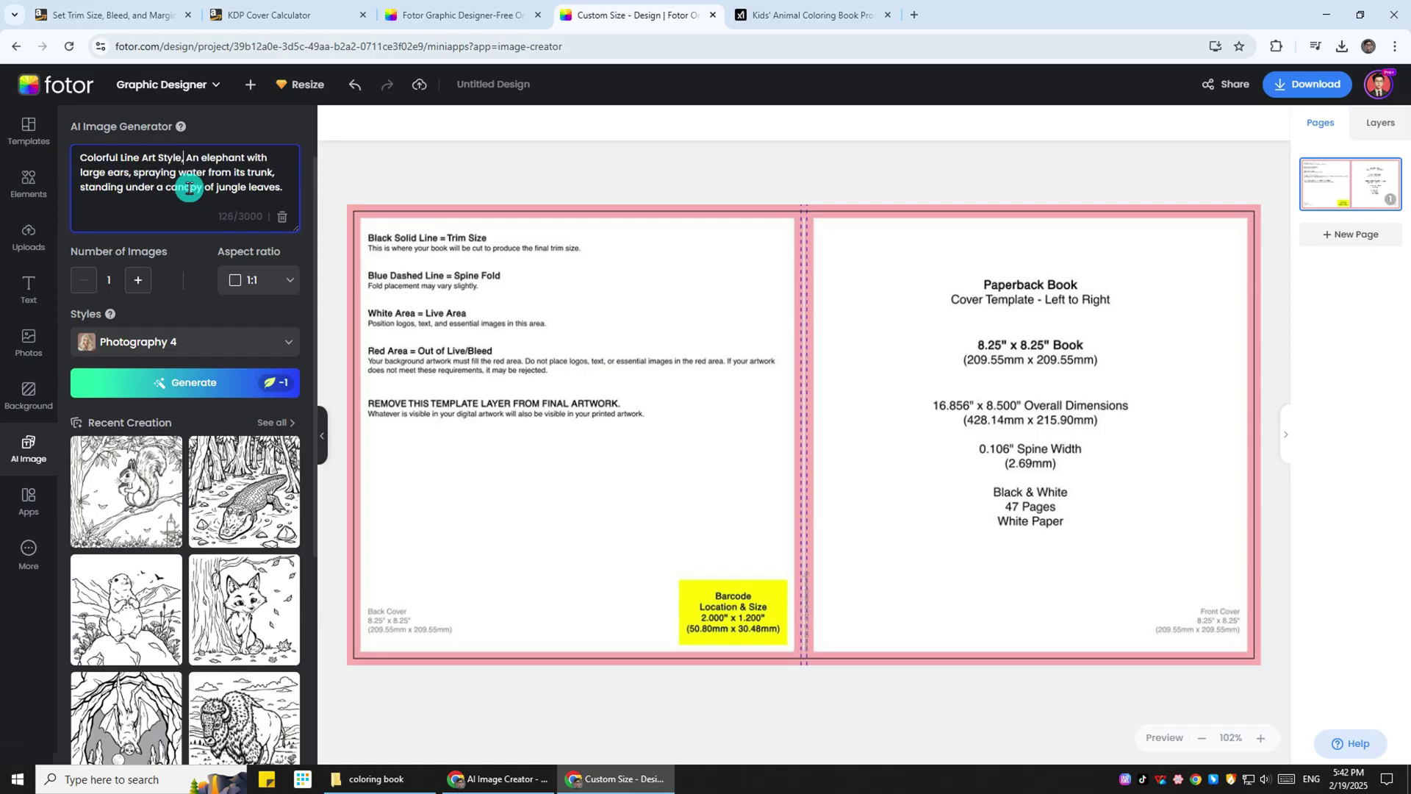
left_click(209, 390)
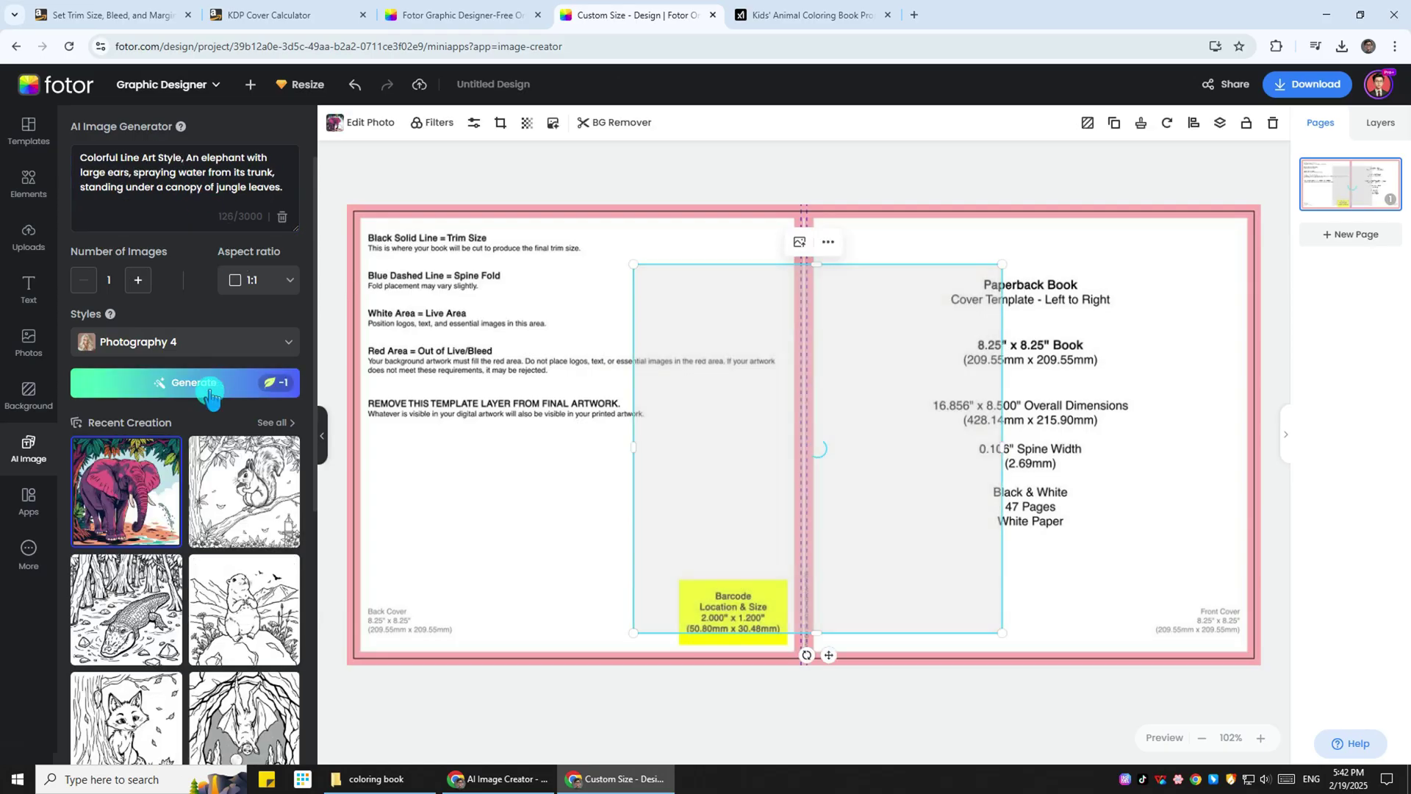
- Move and enlarge the elephant image to cover the front-cover half
left_click_drag(780, 487, 951, 429)
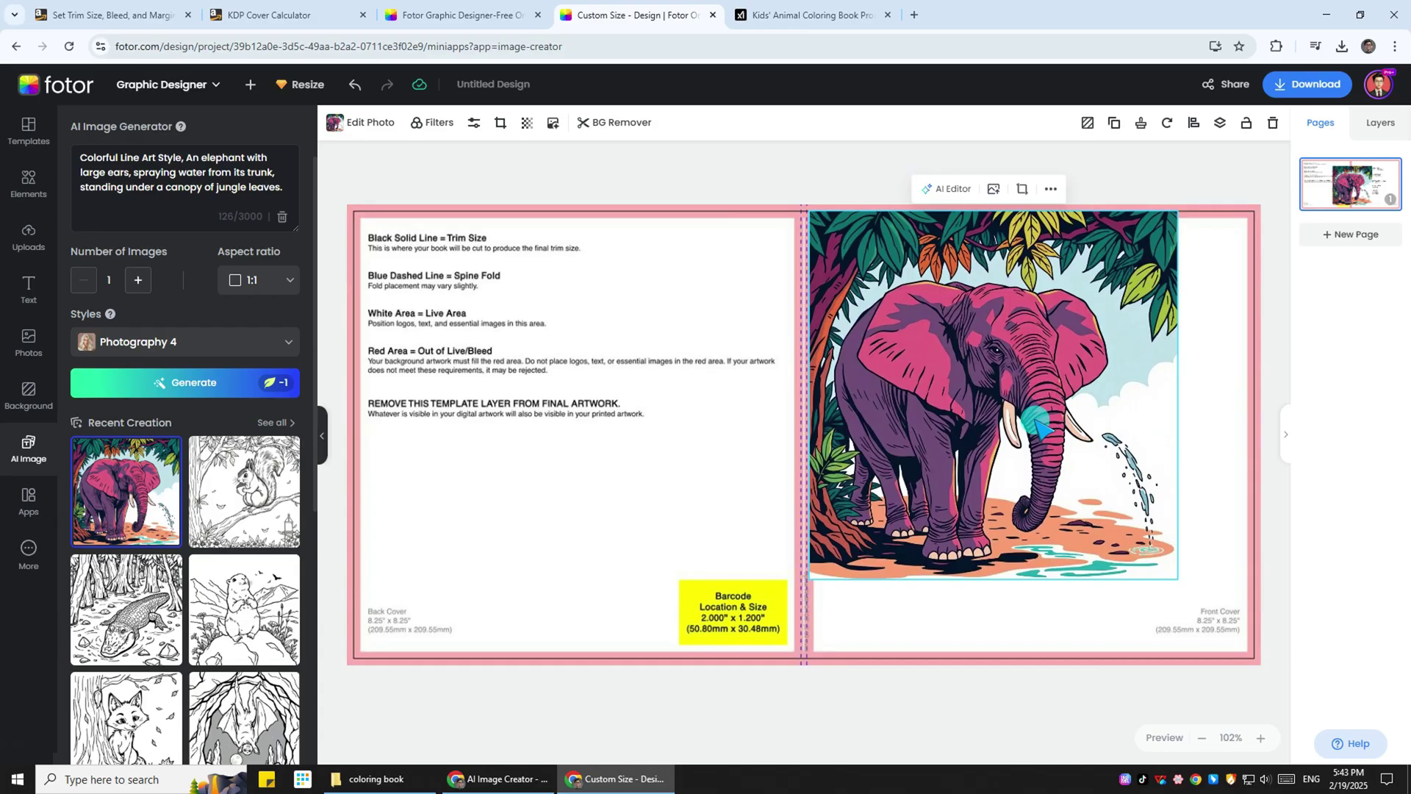
left_click_drag(1174, 573, 1259, 662)
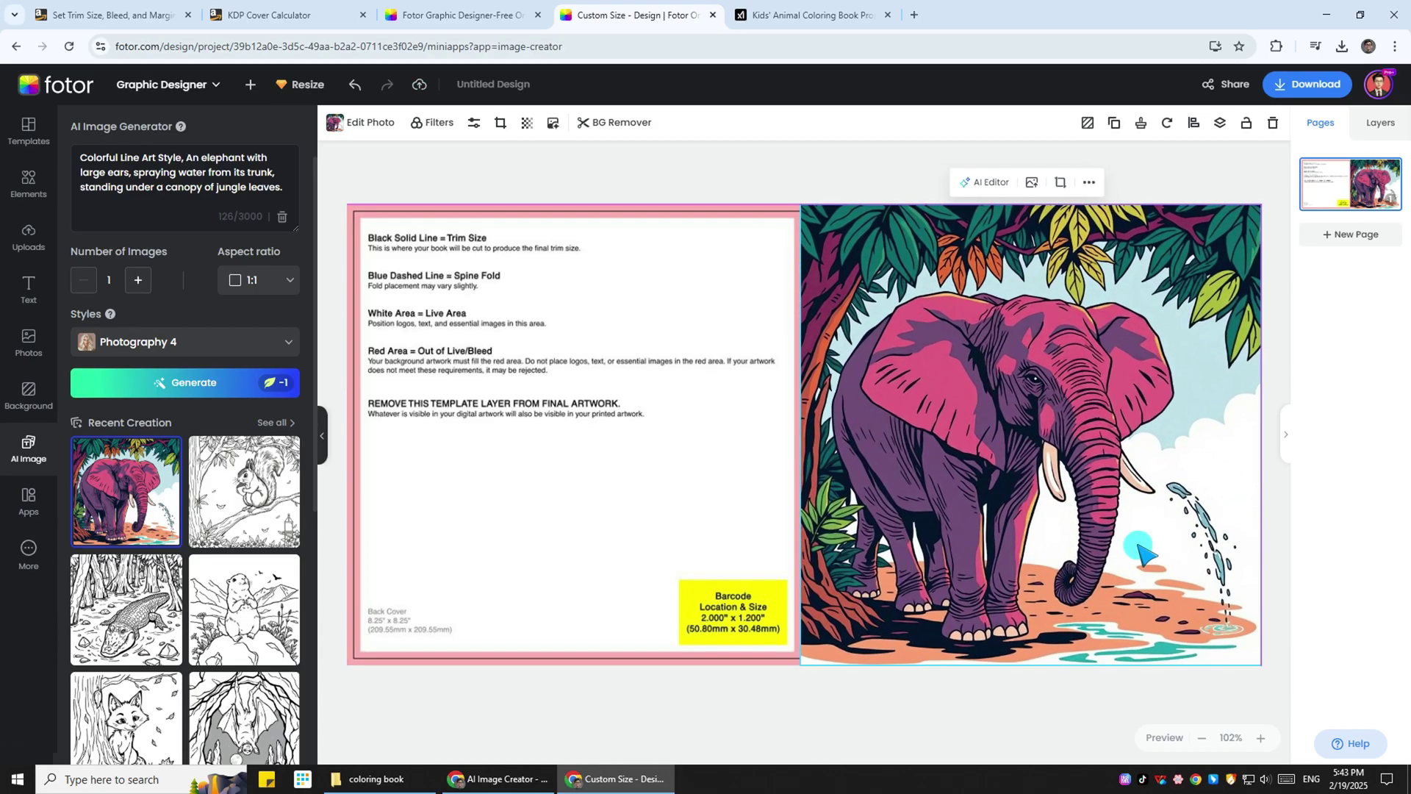
left_click(1141, 550)
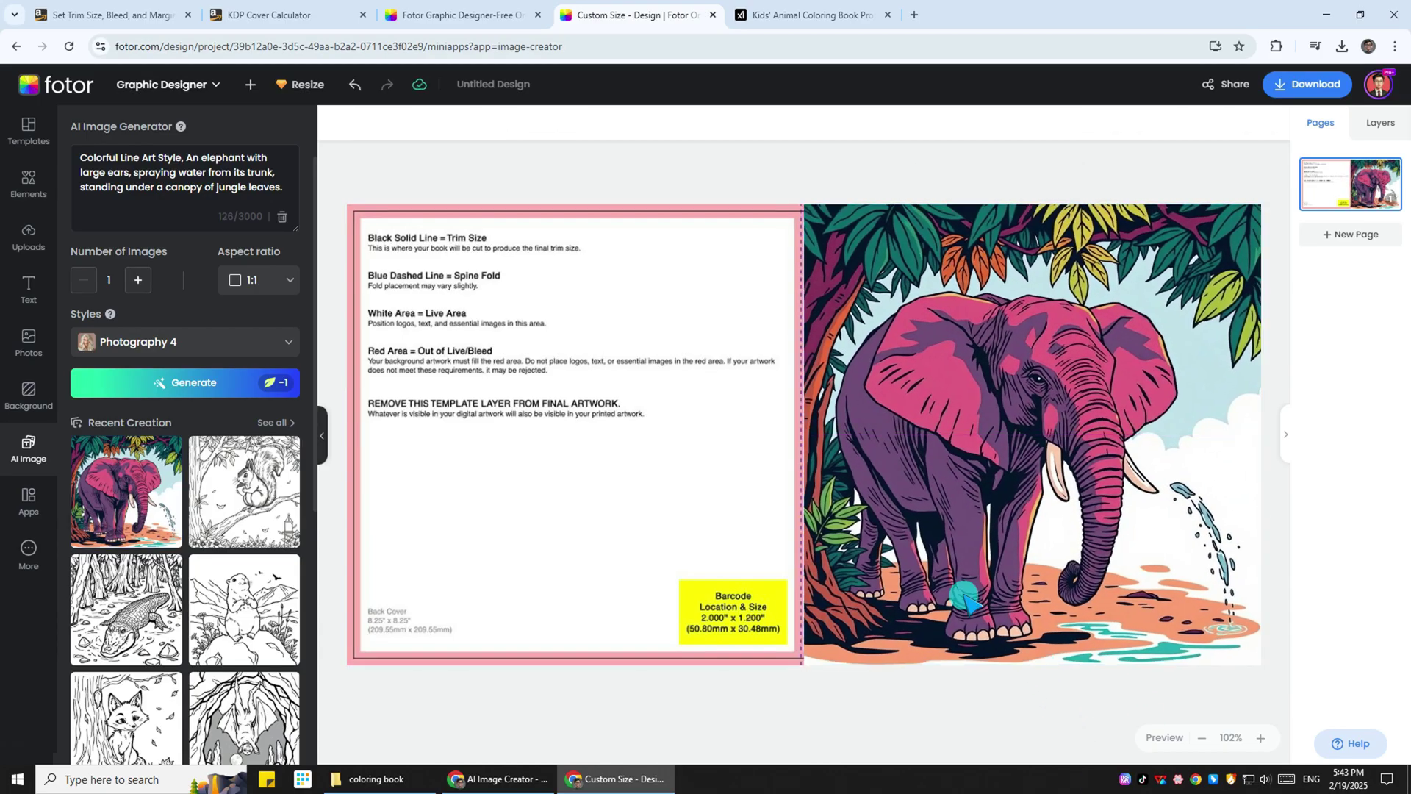
- Replace the prompt with the Ocean Dolphin description from Grok and generate the image
left_click(795, 25)
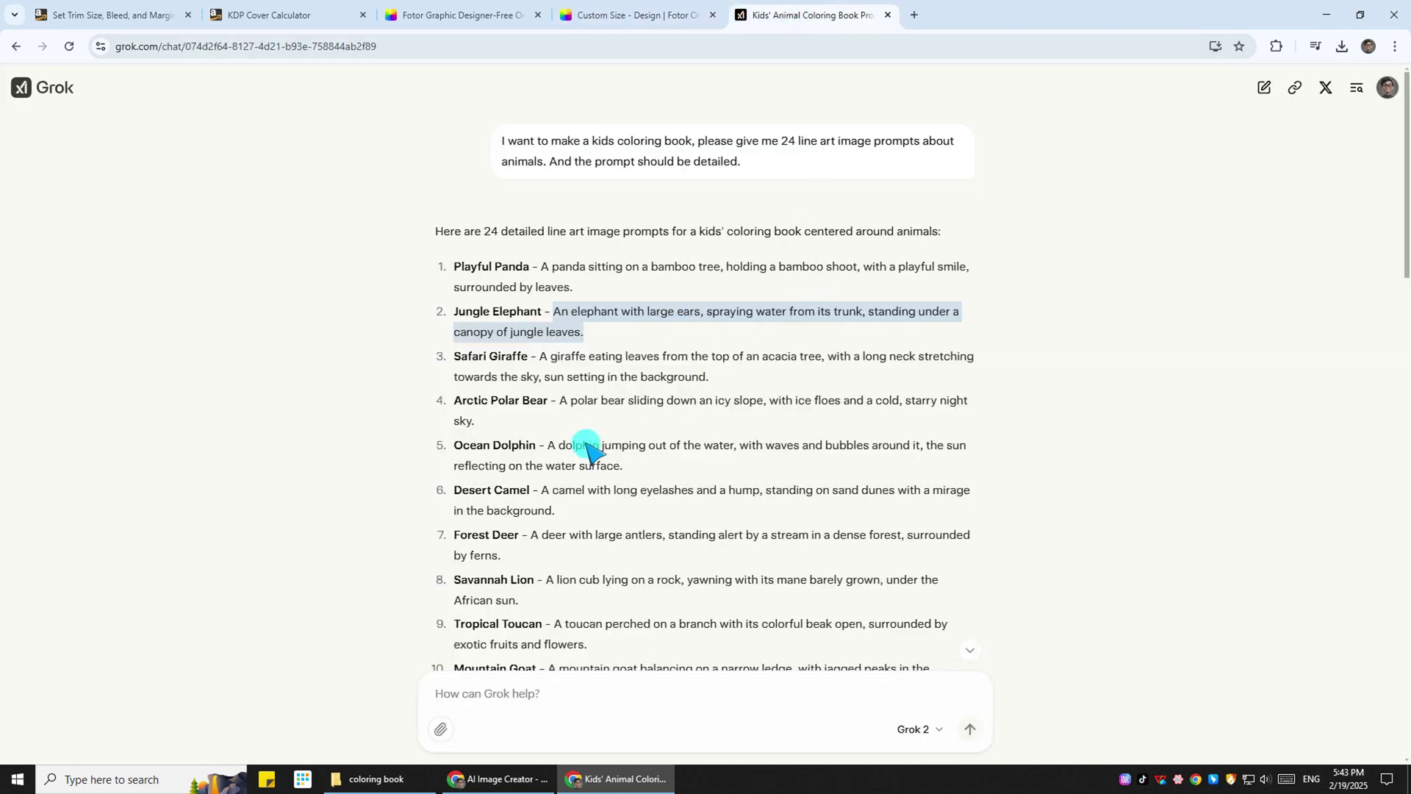
left_click_drag(547, 445, 624, 467)
left_click(982, 394)
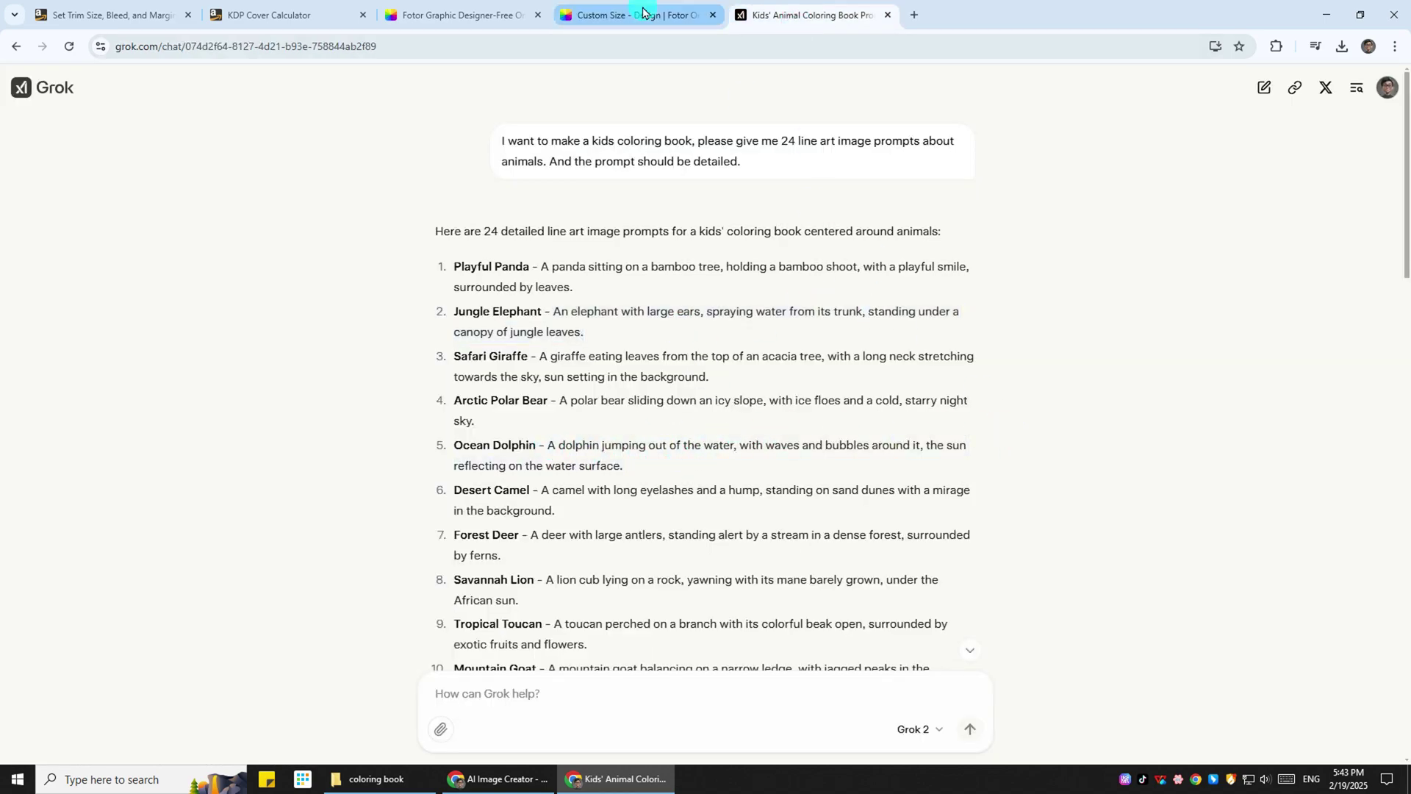
left_click(618, 14)
triple_click(196, 157)
type("Colorful Line Art Style, A dolphin jumping out of the water, with waves and bubbles around it, the sun reflecting on the water surface.")
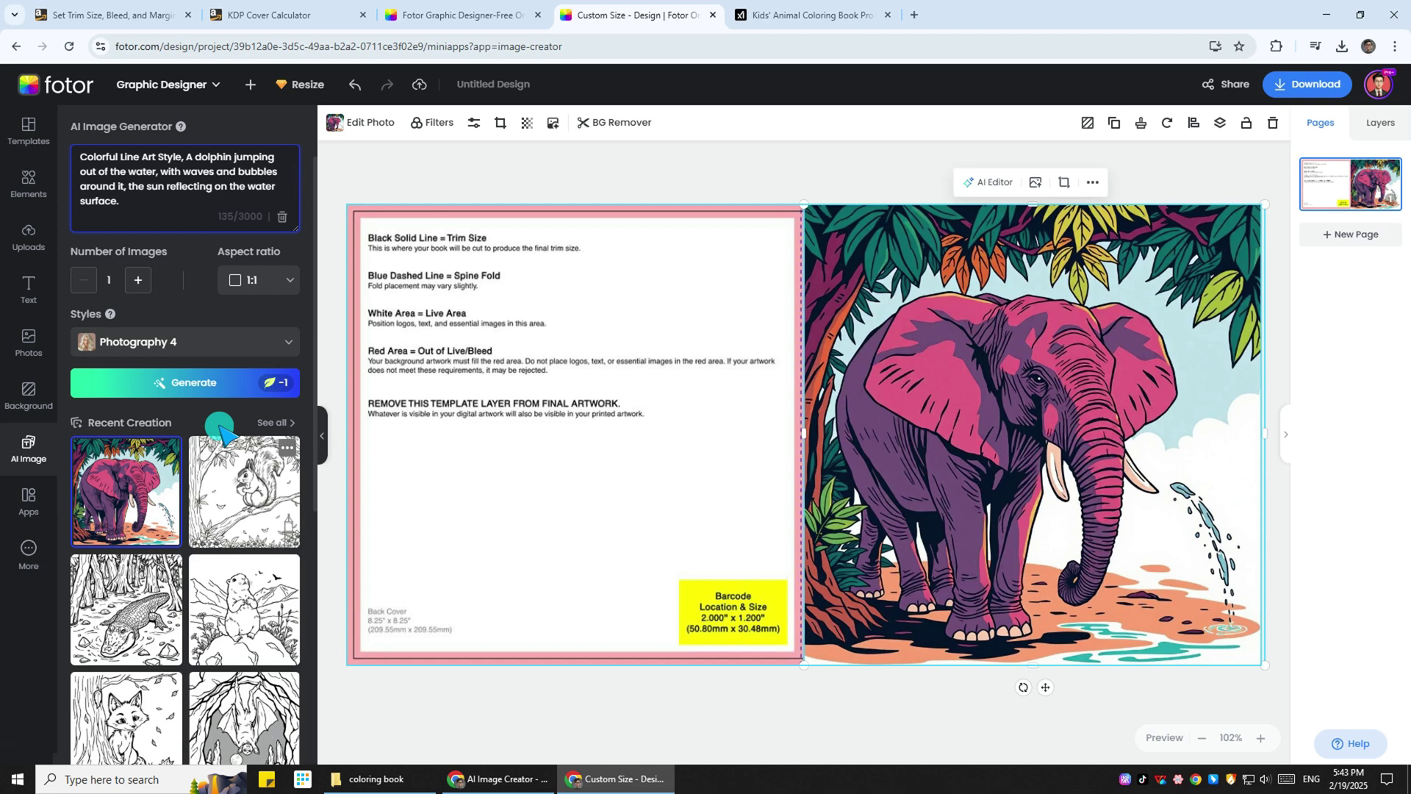
left_click(212, 383)
- Move and enlarge the dolphin image to cover the back cover
left_click_drag(890, 483, 604, 426)
left_click_drag(708, 576, 806, 664)
left_click(1047, 728)
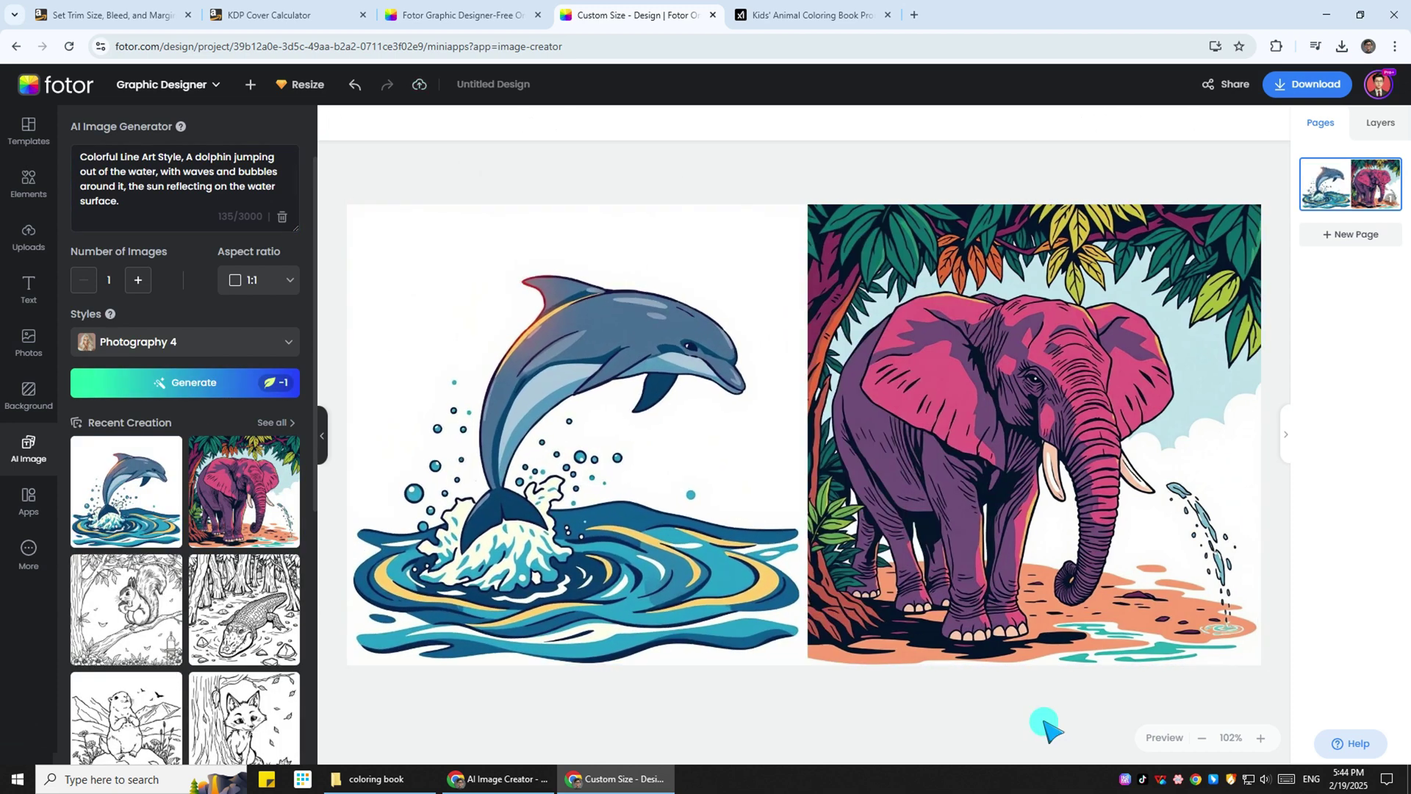
- Set the elephant image's transparency to 50
left_click(1040, 562)
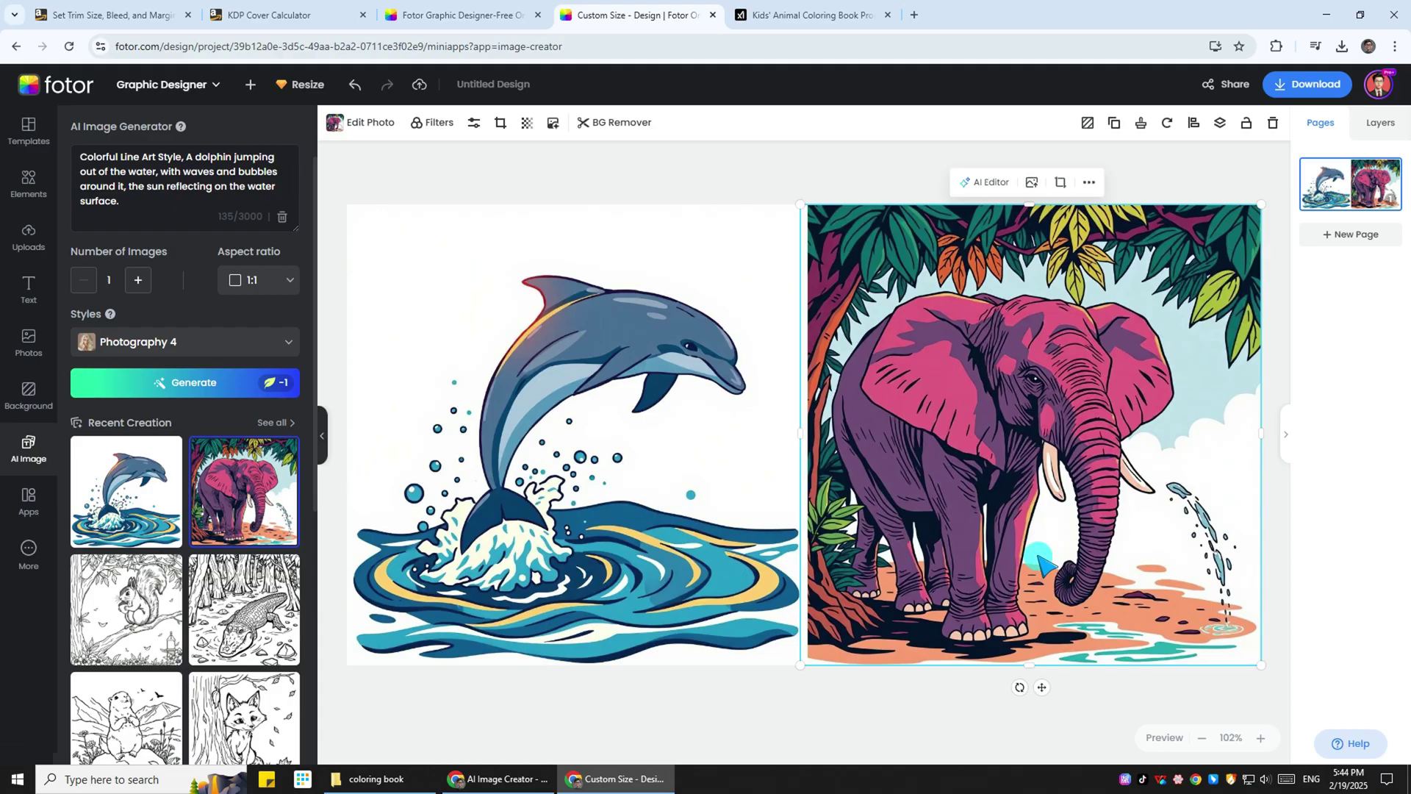
left_click(527, 123)
left_click(584, 163)
type("50")
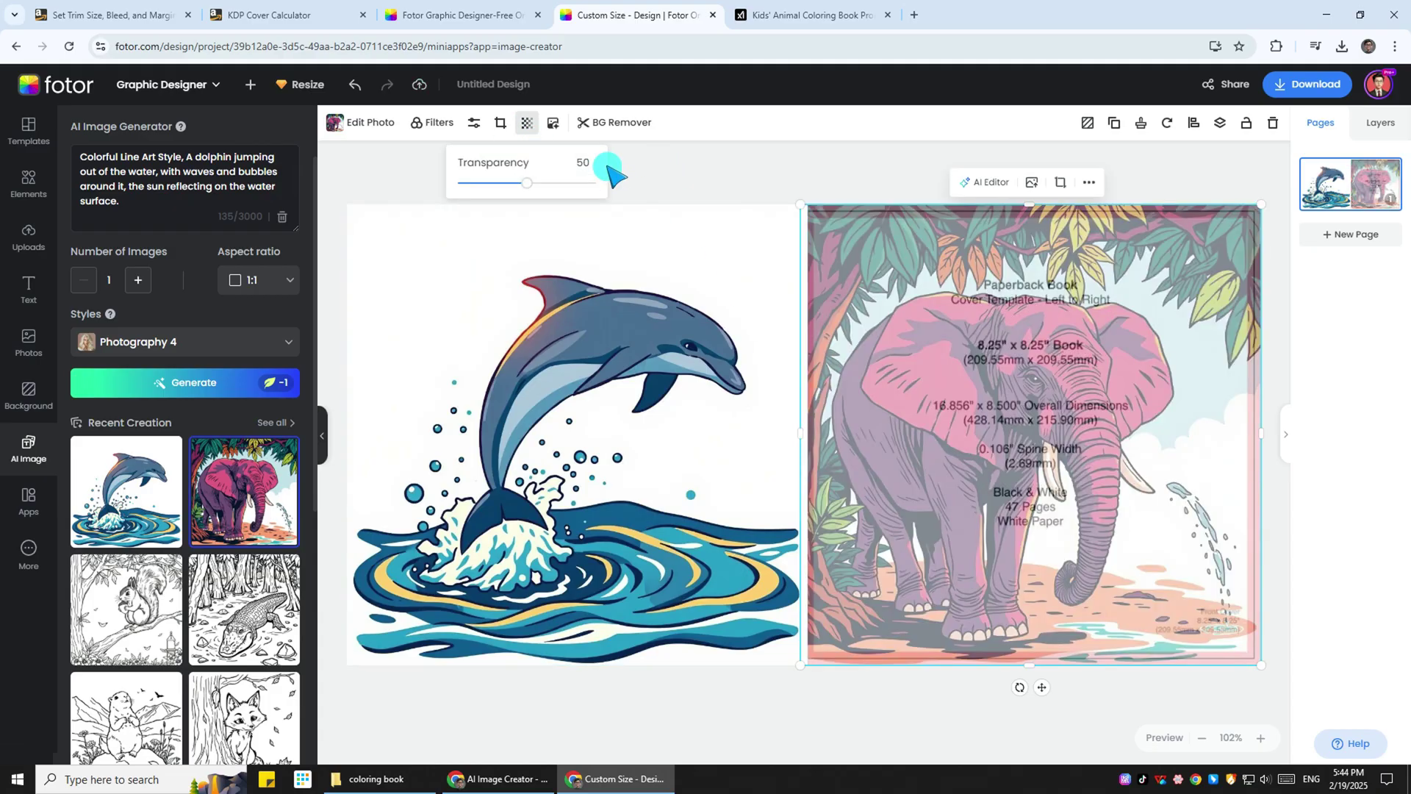
left_click(990, 749)
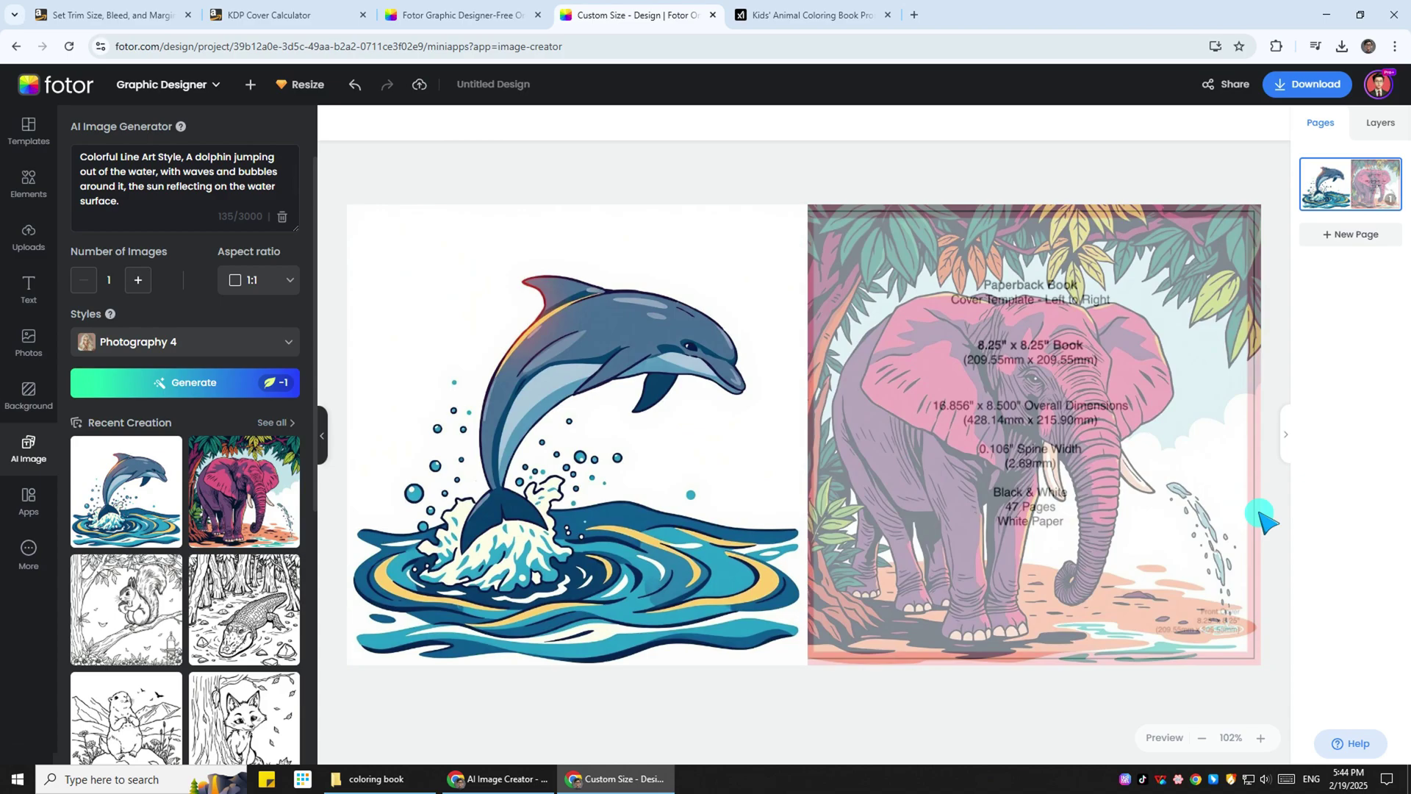
- Set the dolphin image's transparency to 50 as well
left_click(675, 483)
left_click(526, 122)
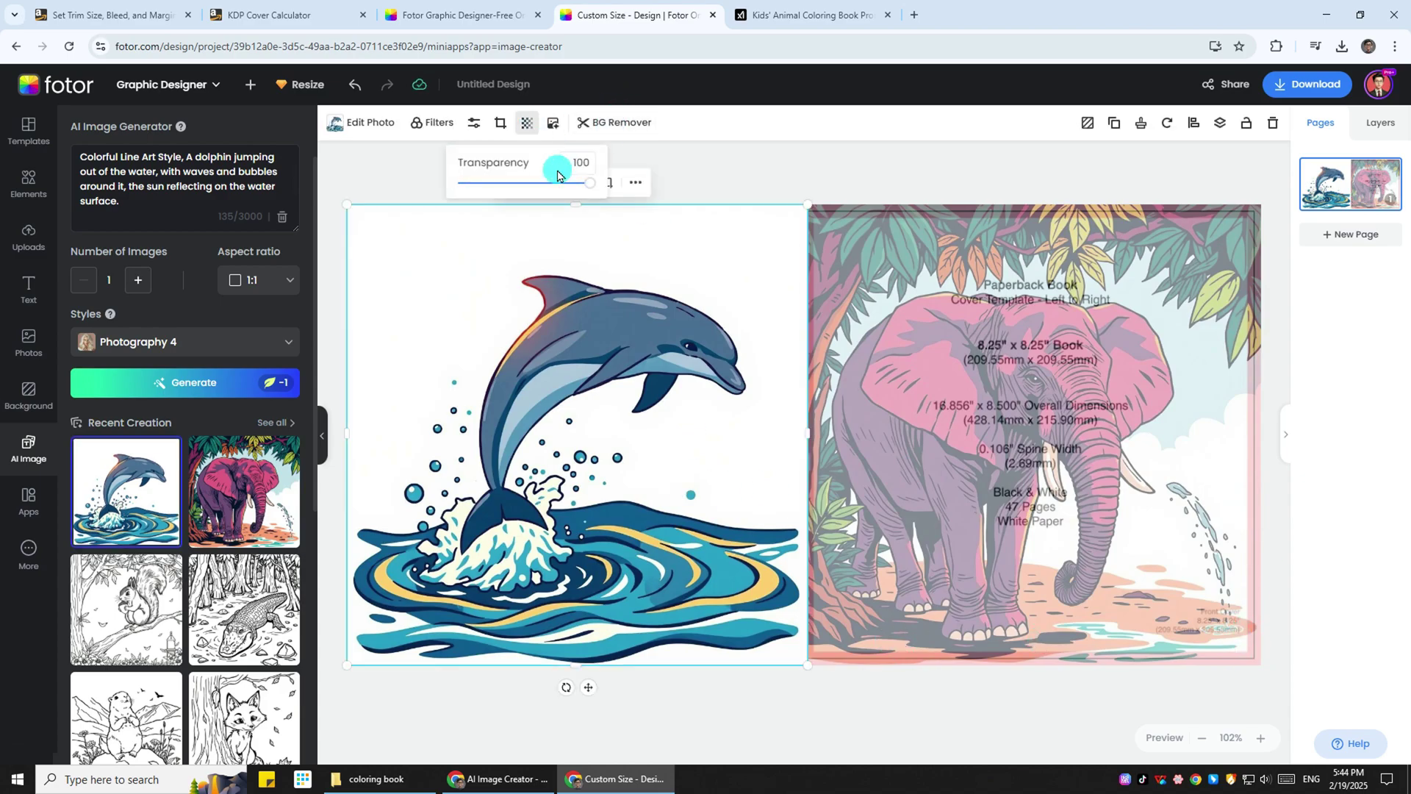
type("50")
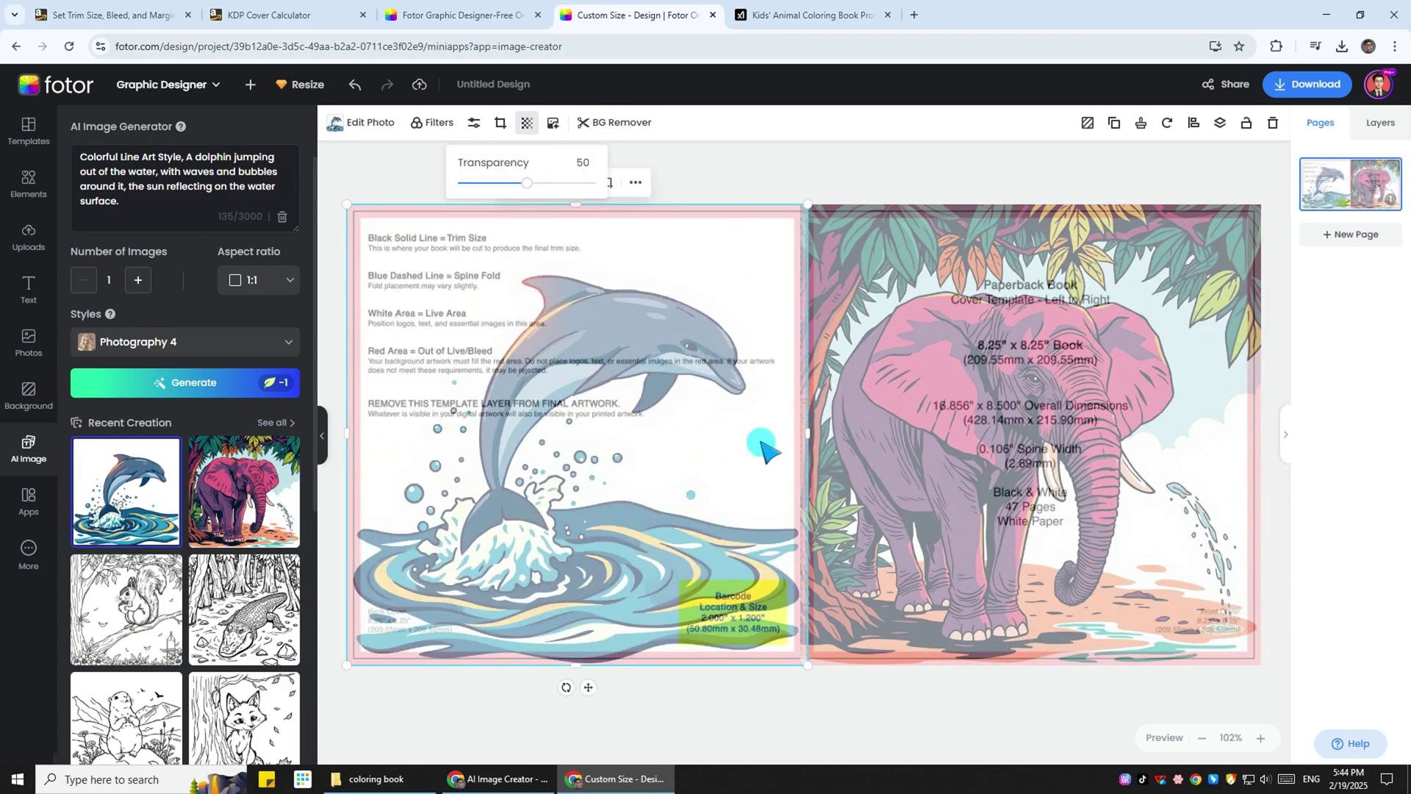
left_click(852, 455)
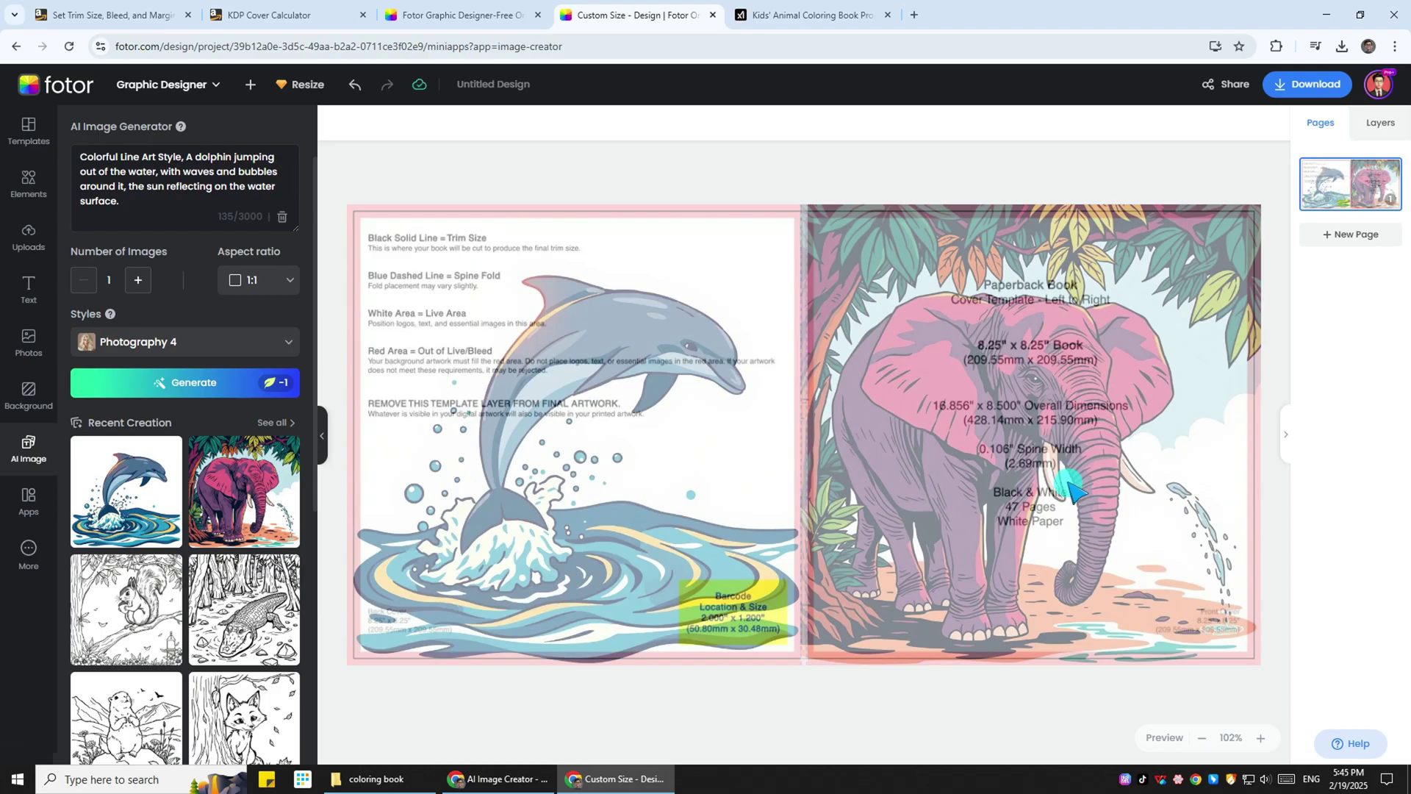
- Add a 'COLORING BOOK' heading at the top of the front cover
left_click(30, 292)
left_click(187, 198)
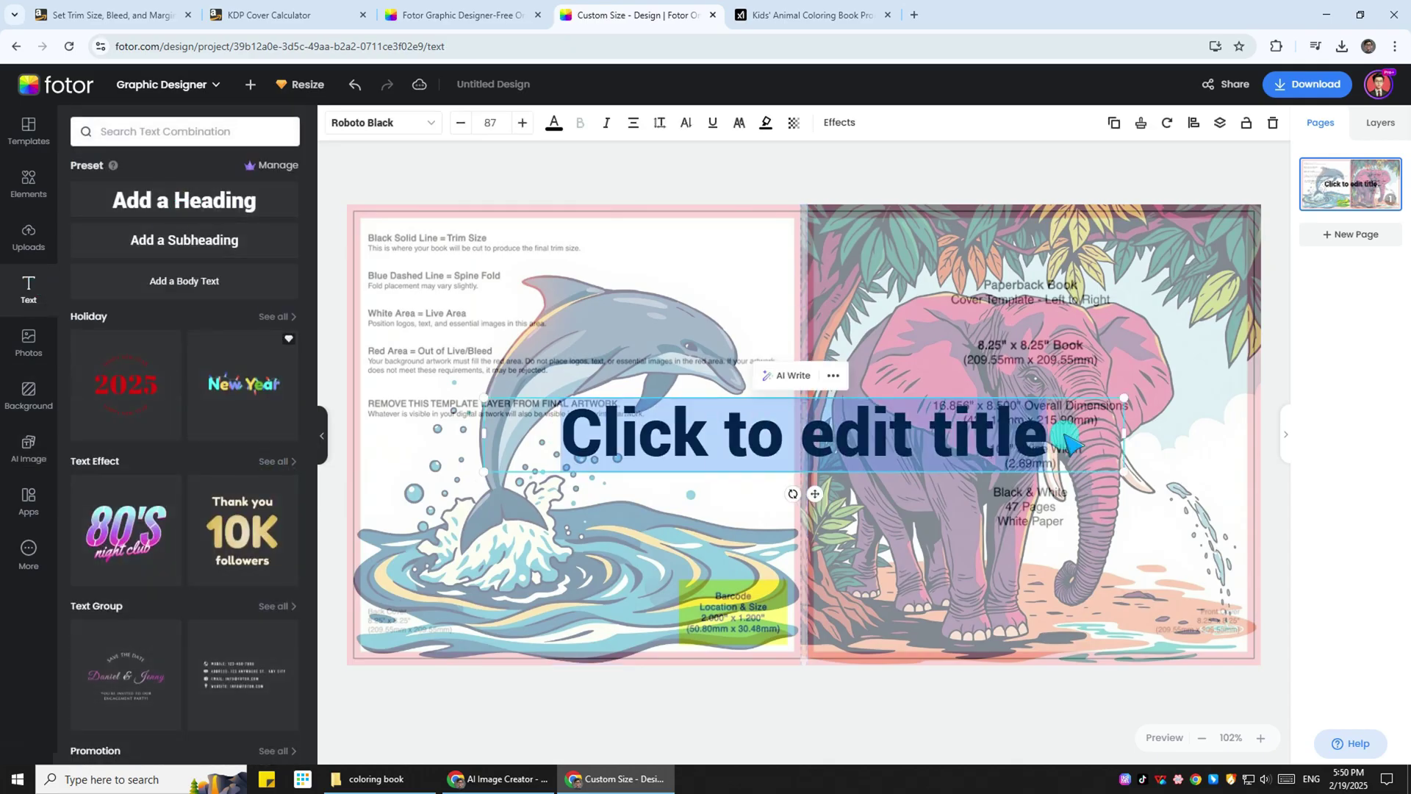
type("COLORING BOOK")
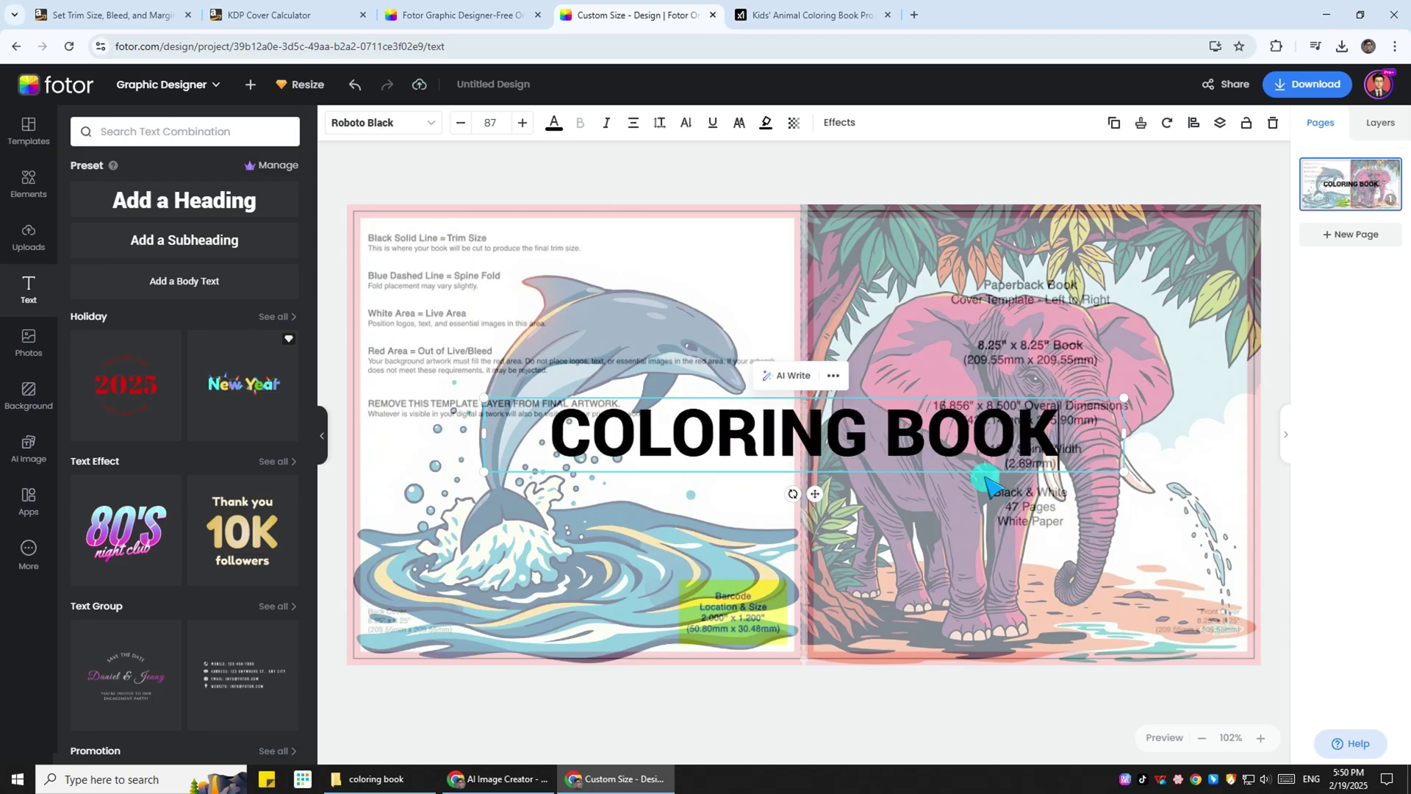
left_click(825, 441)
left_click_drag(825, 441, 1090, 297)
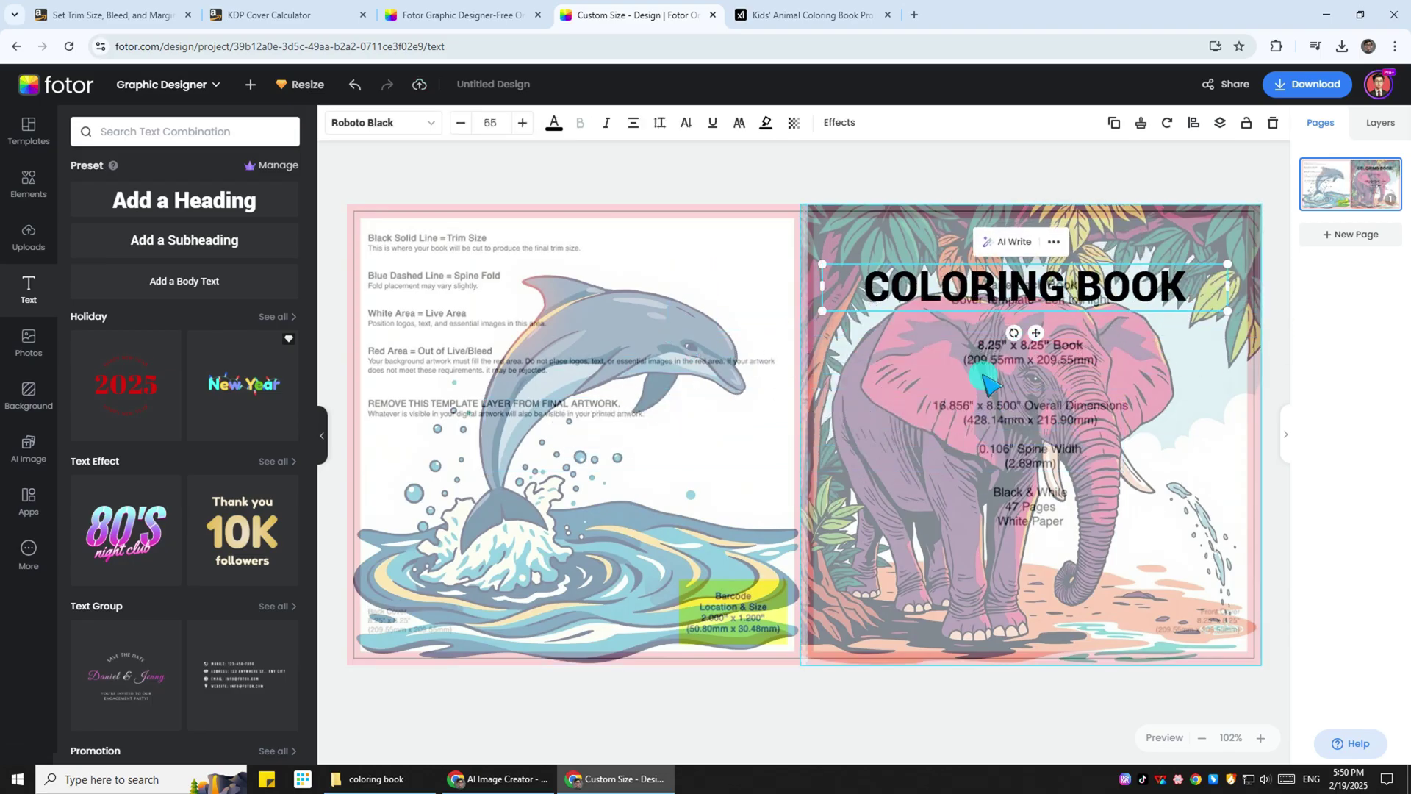
- Add an italic 'for Kids' subheading centred under the title
left_click(257, 253)
type("for Kids")
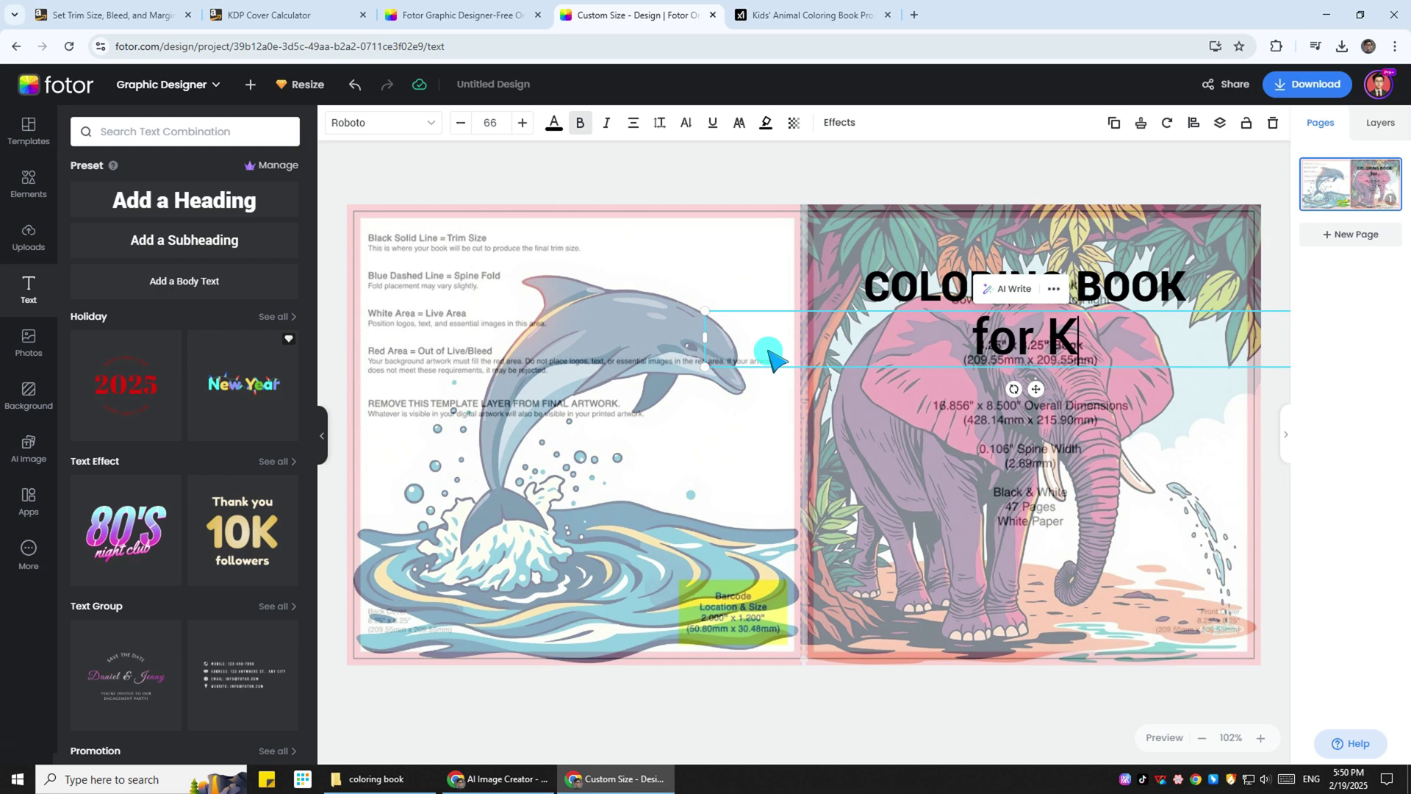
left_click(607, 122)
left_click_drag(900, 345, 815, 350)
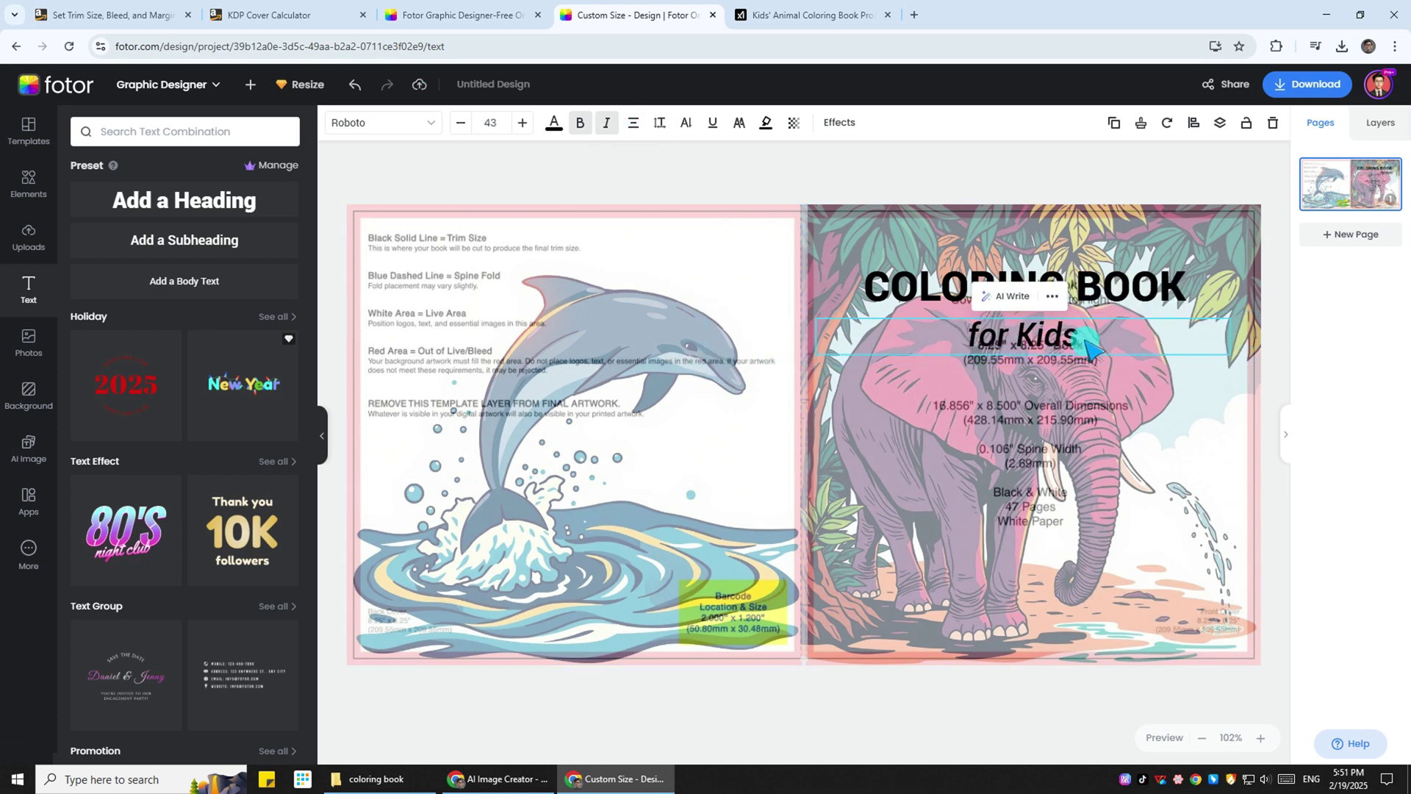
left_click(988, 673)
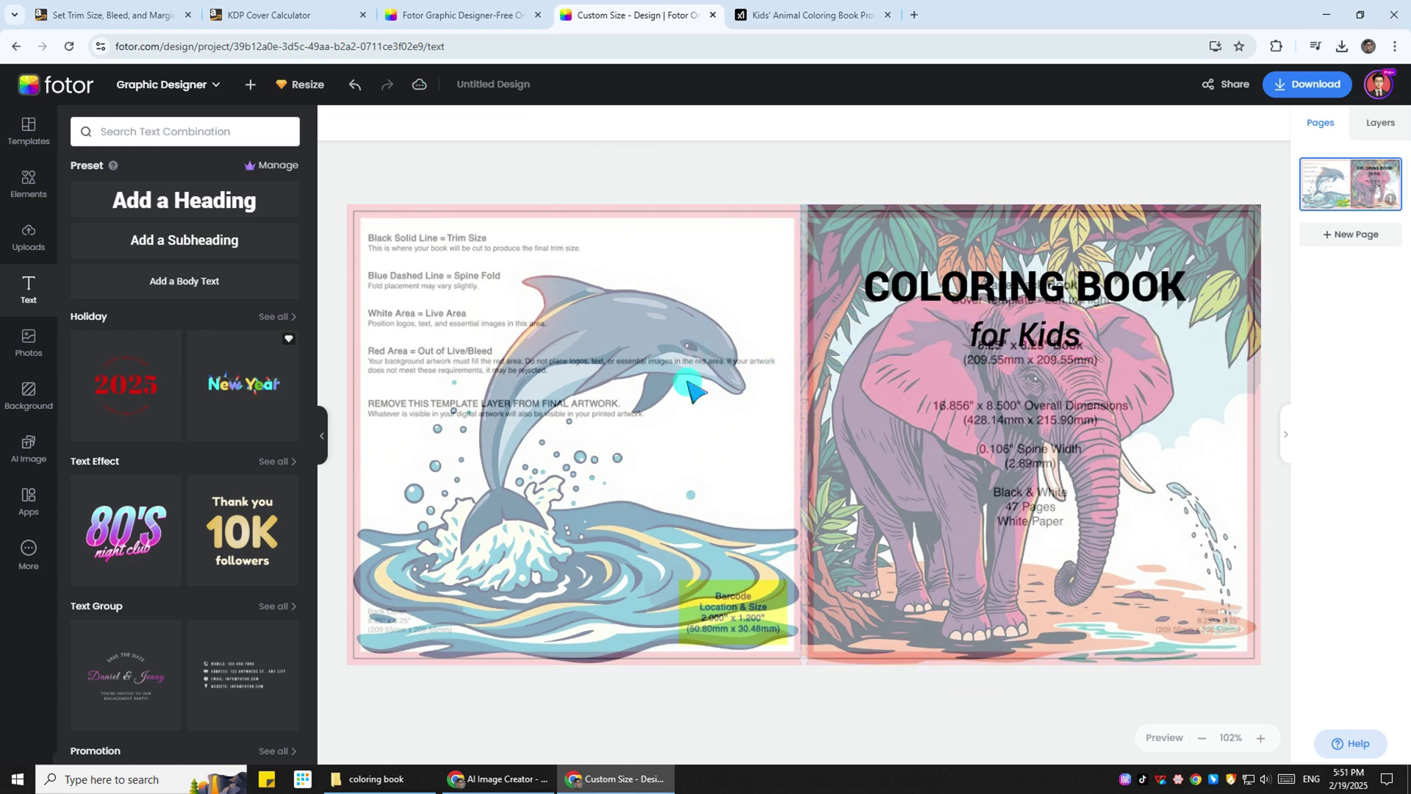
- Set the template overlay's transparency to 100 so it disappears
left_click(662, 412)
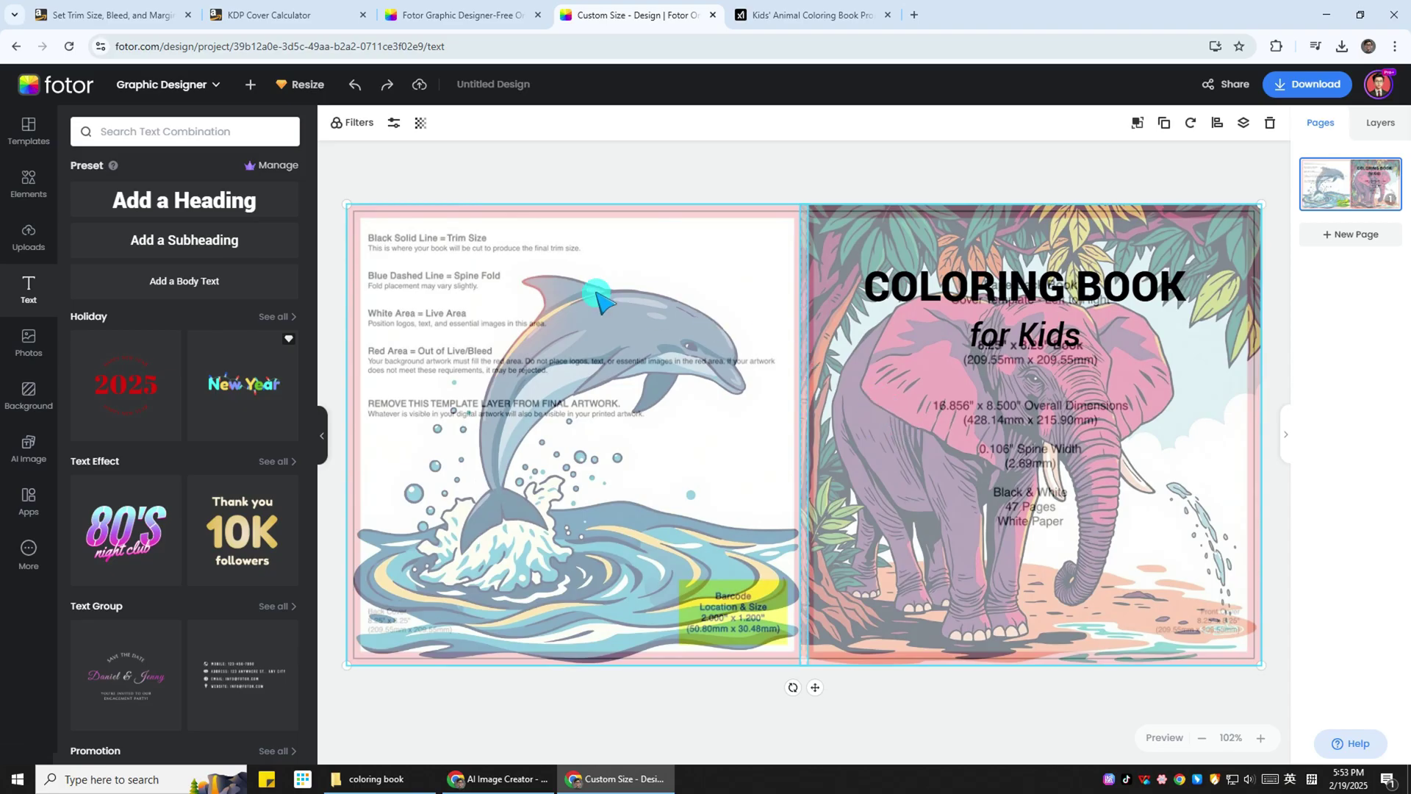
left_click(420, 122)
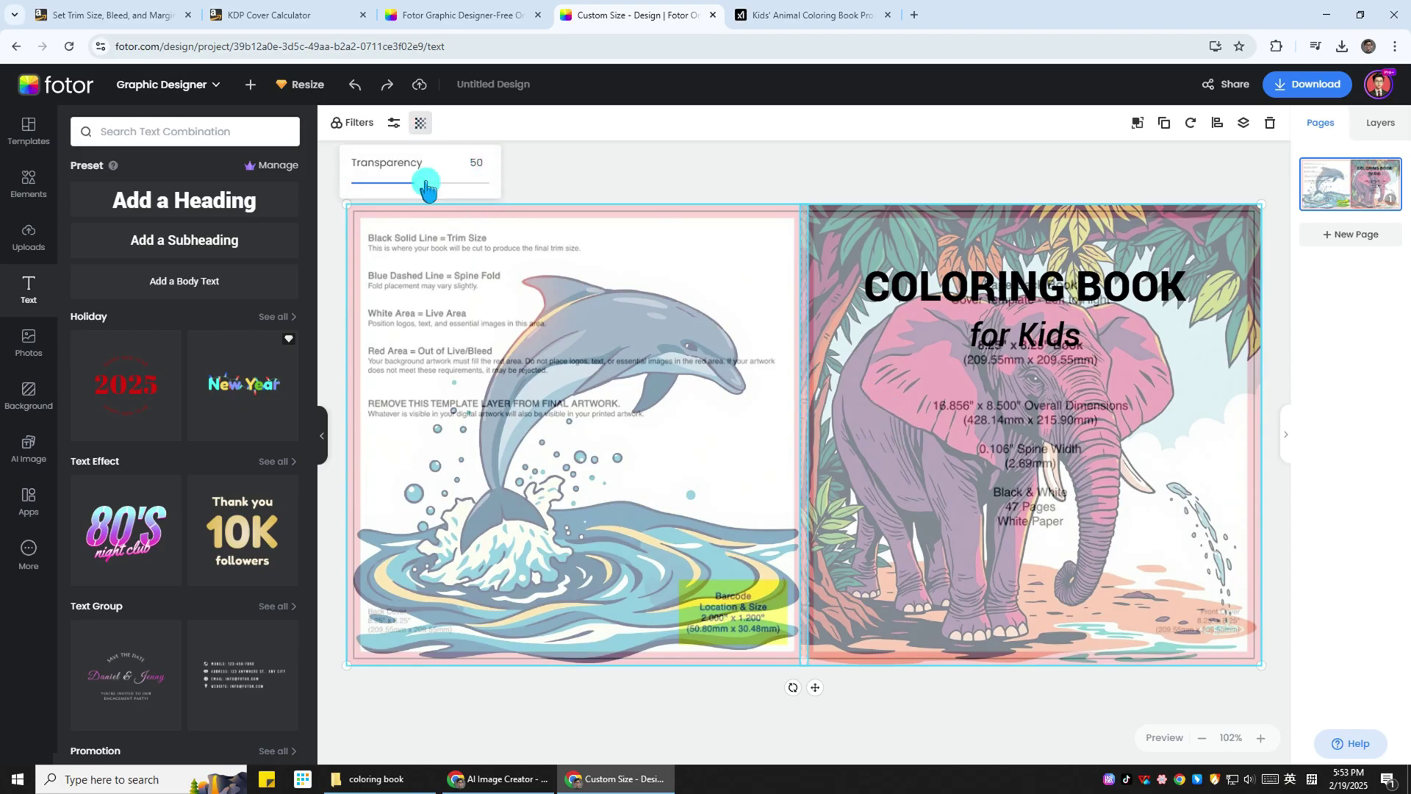
left_click_drag(420, 183, 743, 180)
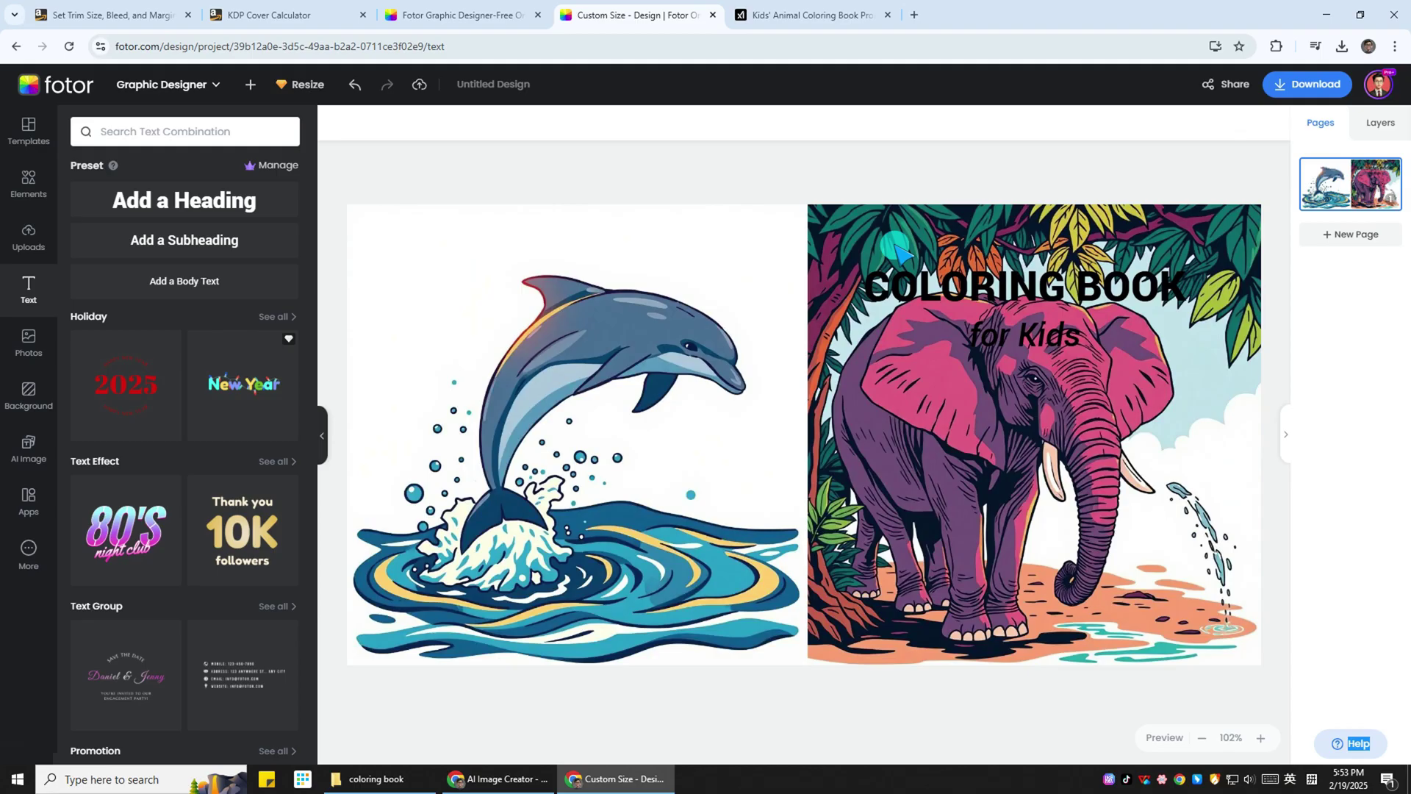
- Make the 'COLORING BOOK' and 'for Kids' text white
left_click(1043, 301)
left_click(554, 124)
left_click(95, 257)
left_click(1066, 338)
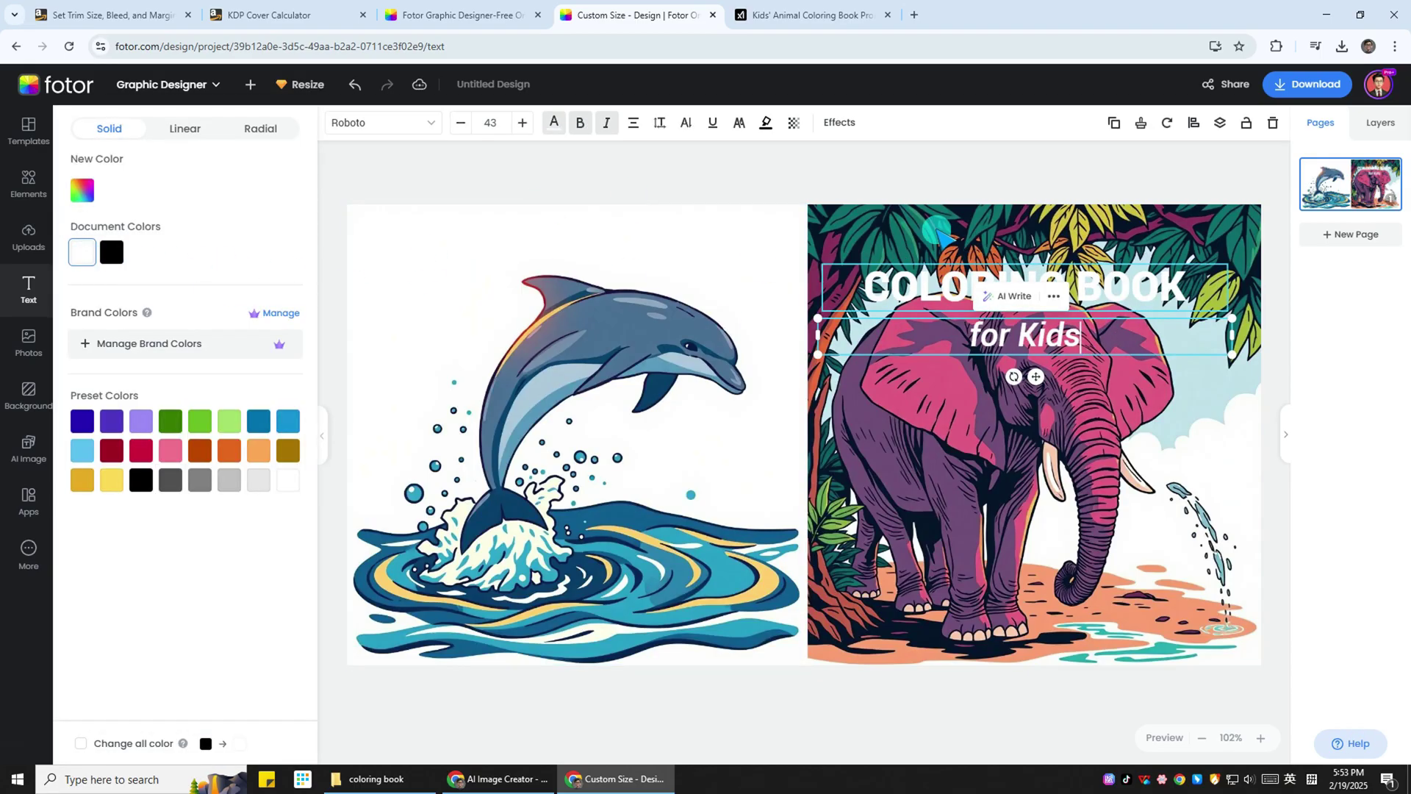
- Give the 'COLORING BOOK' title a dark stroke outline effect
left_click(1161, 294)
left_click(847, 126)
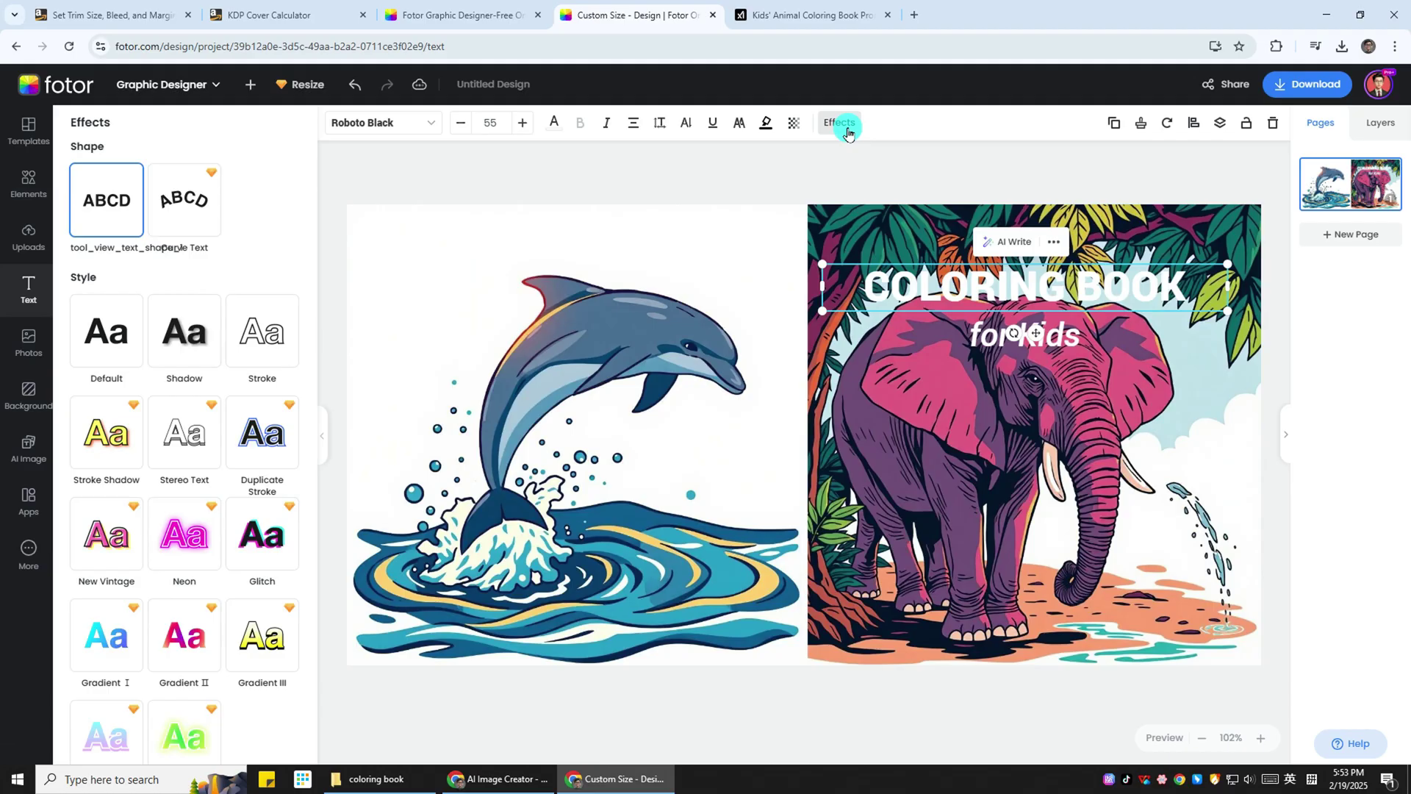
left_click(266, 327)
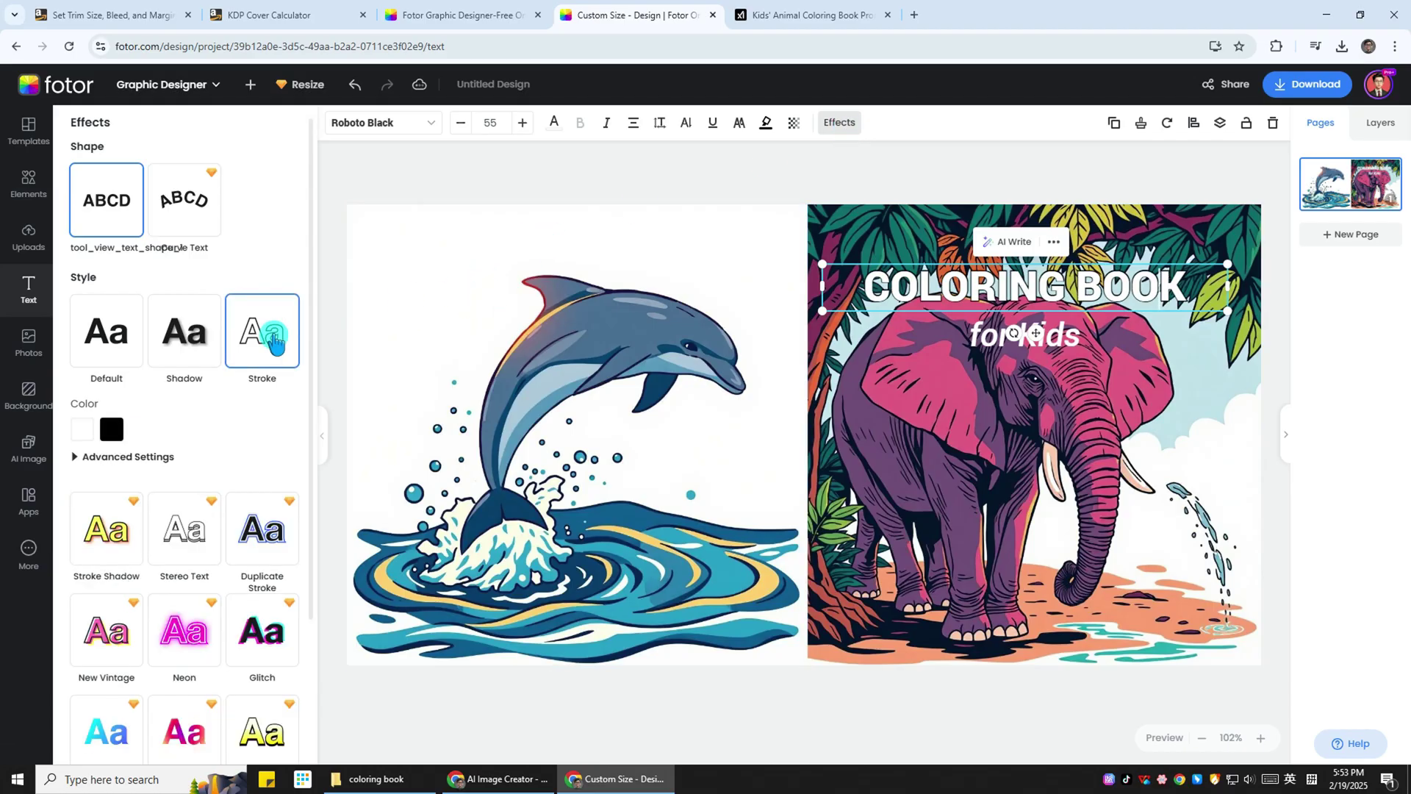
key("Tab")
left_click(927, 724)
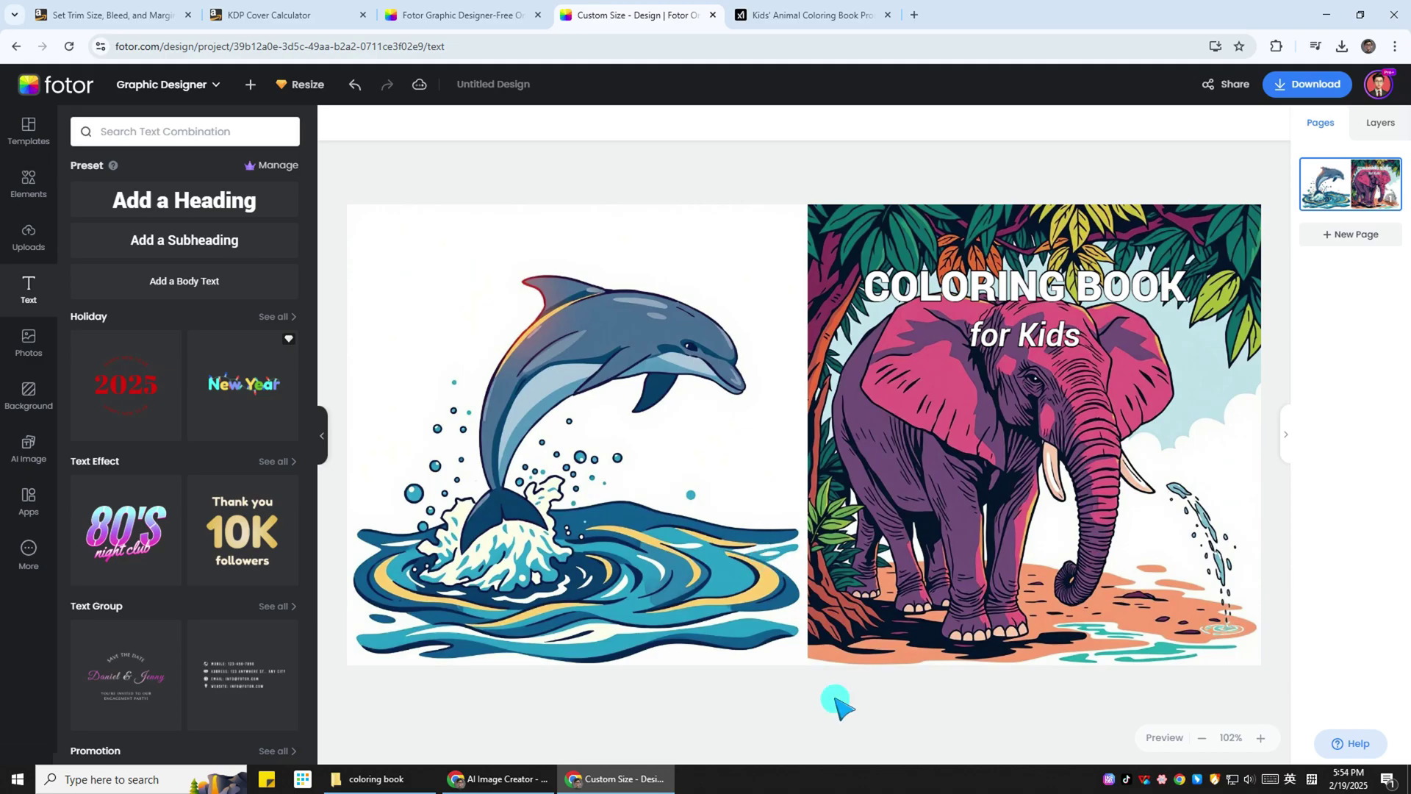
- Download the cover as a high-resolution PDF named 'bookcover'
left_click(1315, 85)
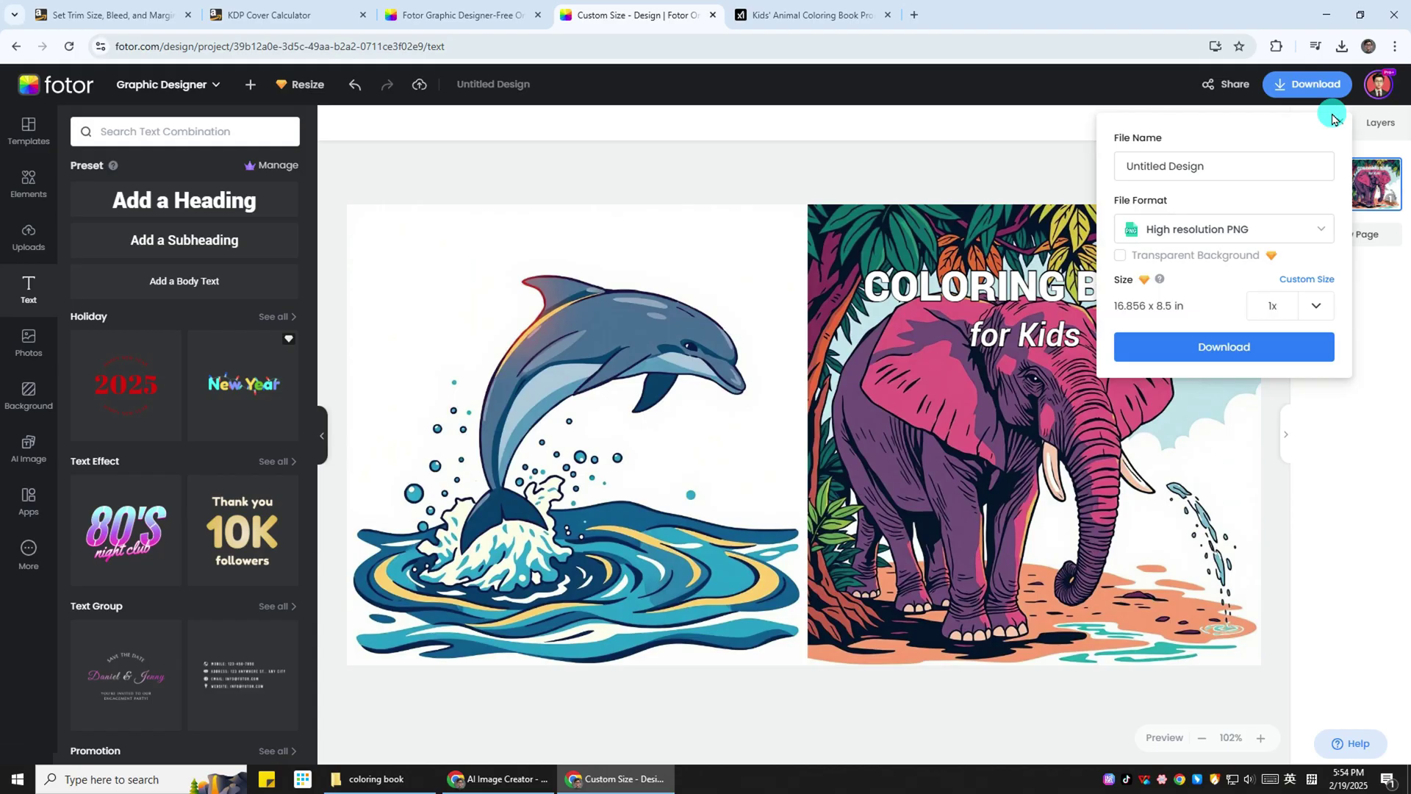
left_click(1298, 228)
left_click(1234, 416)
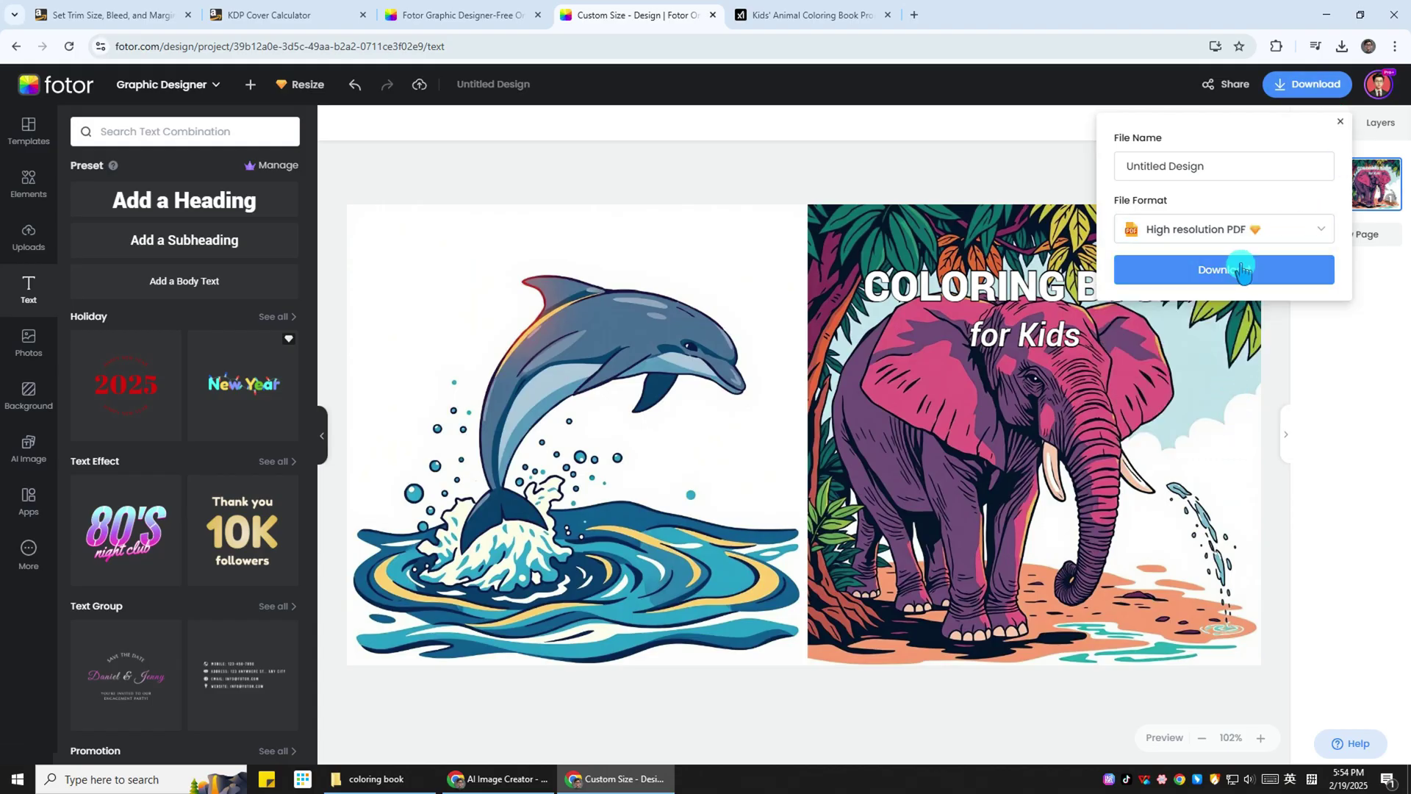
left_click(1209, 163)
type("bookcover")
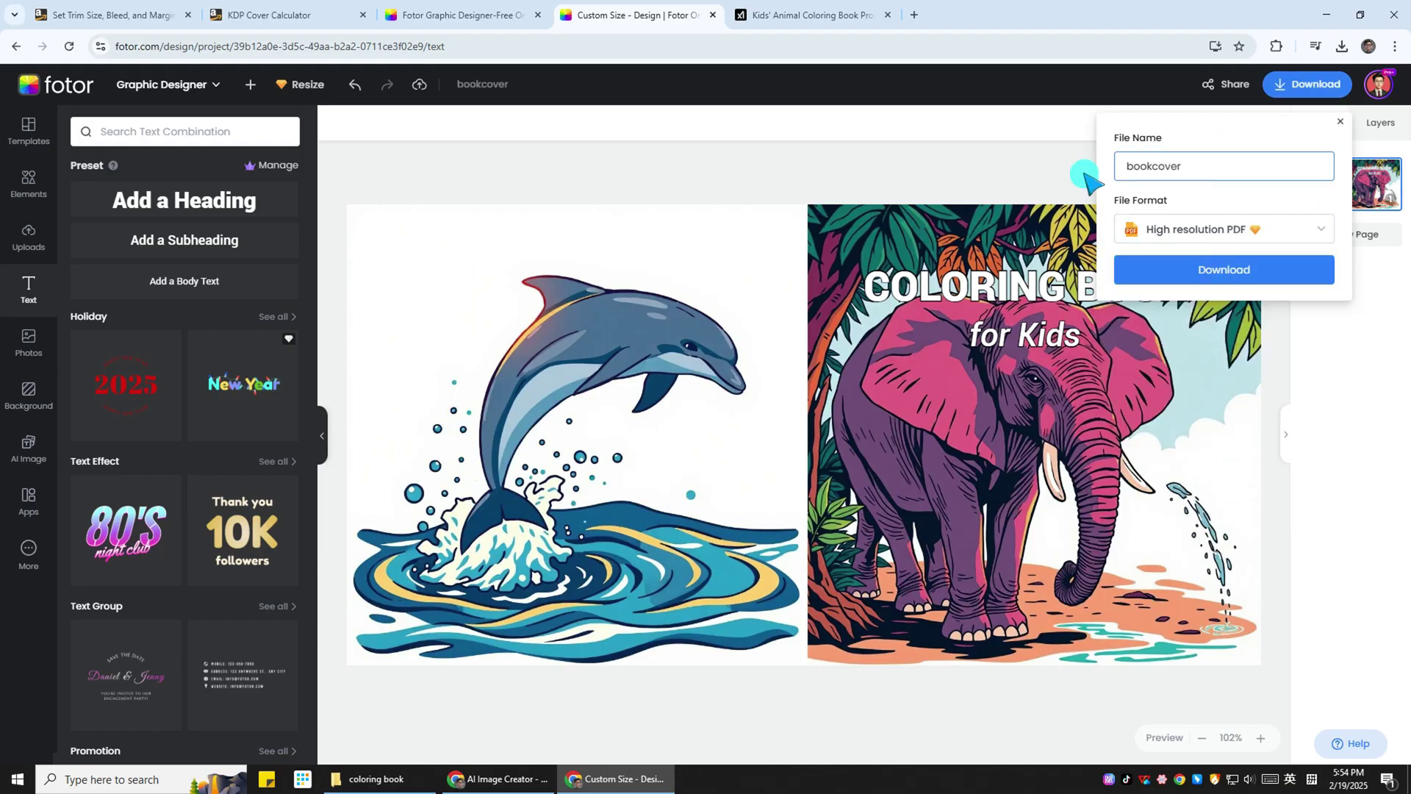
left_click(1219, 270)
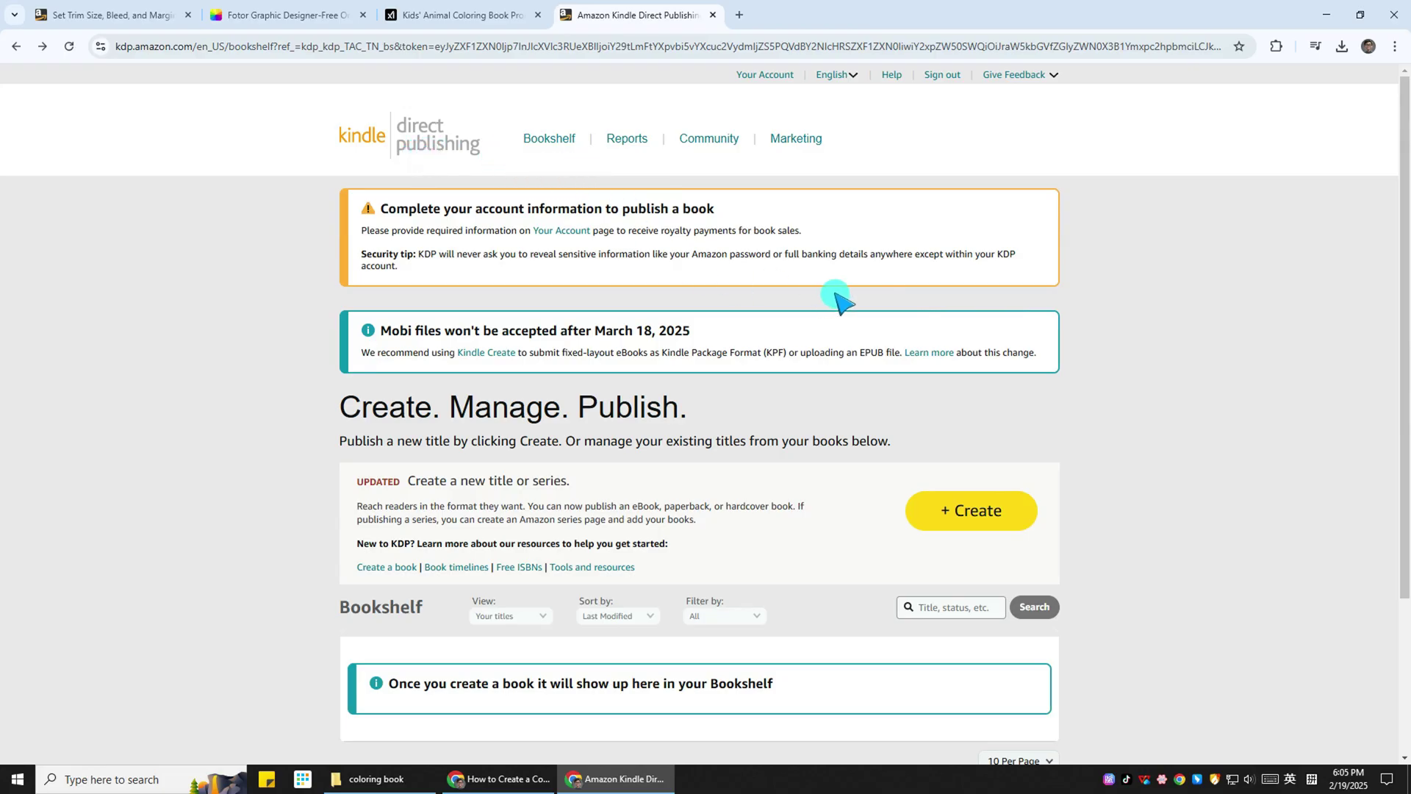
- Start a new title from the KDP Bookshelf with + Create
scroll(1151, 428, "down", 2)
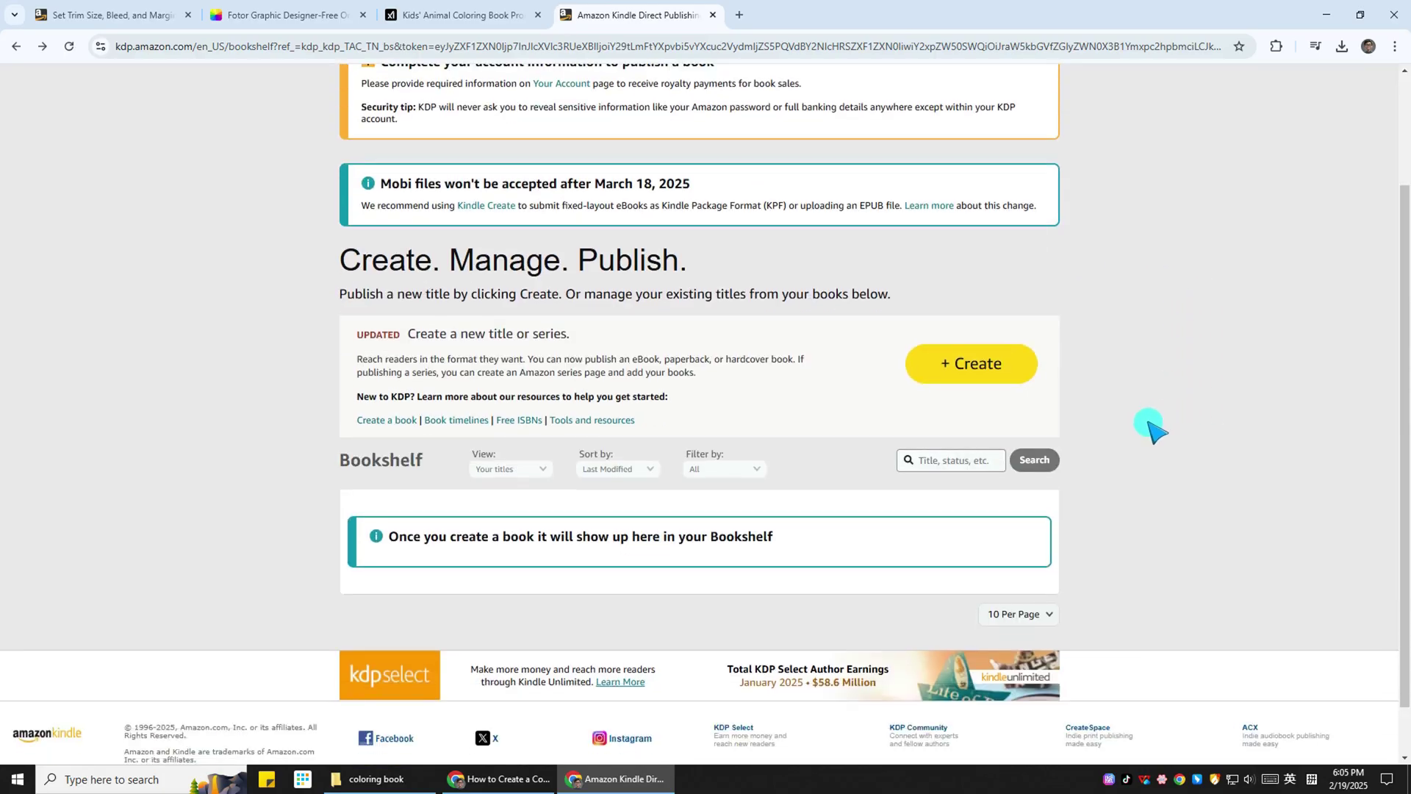
left_click(984, 384)
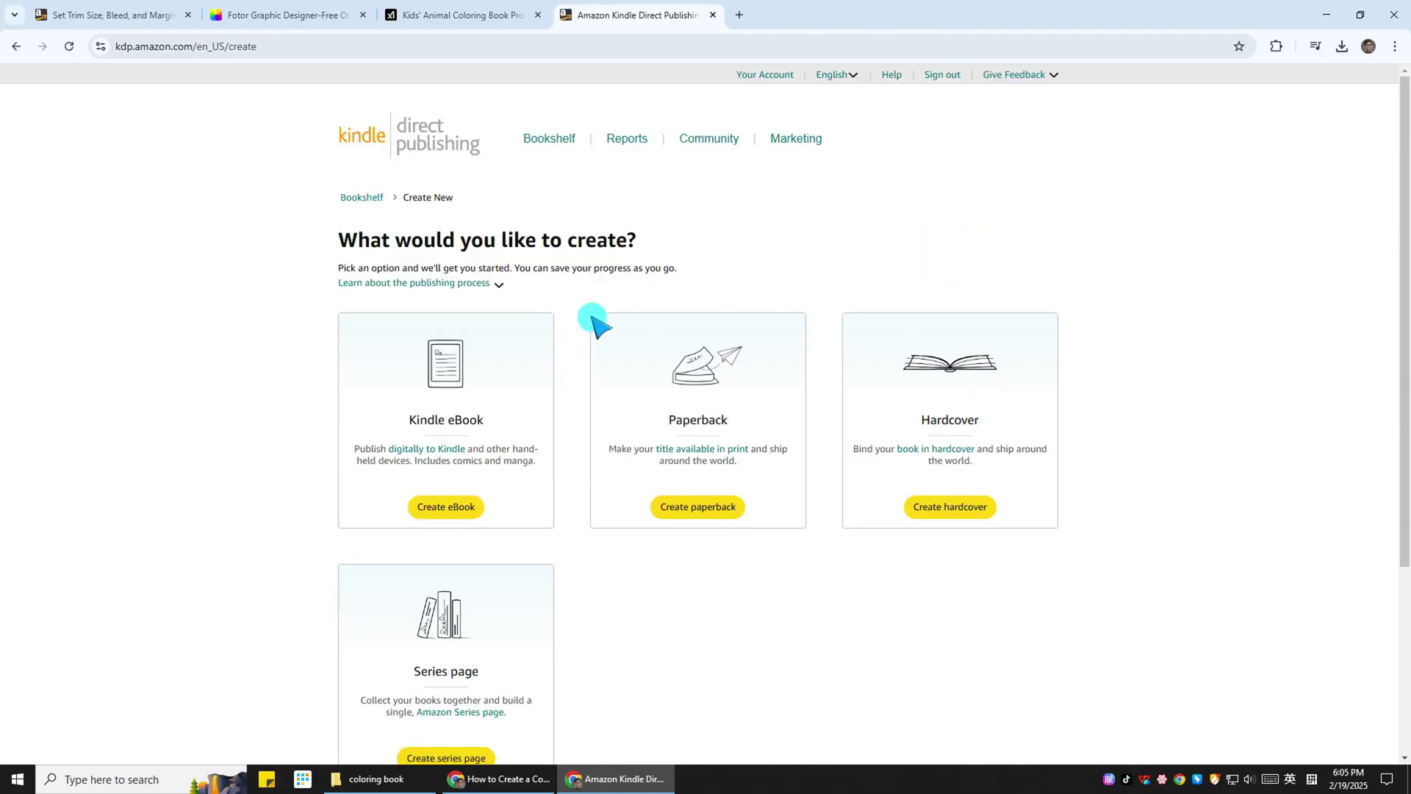
- Choose Paperback and review the empty Paperback Details form
left_click(717, 508)
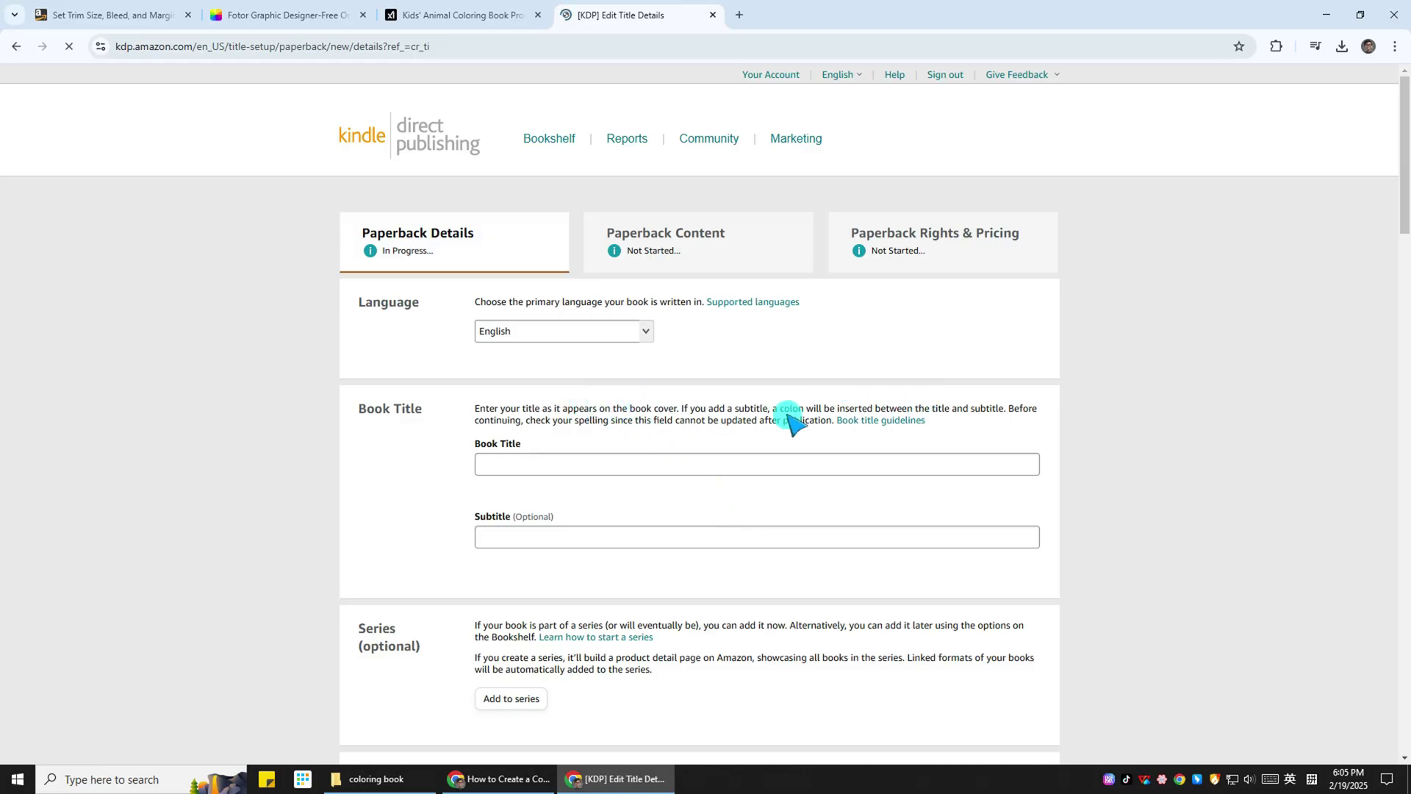
scroll(662, 386, "down", 6)
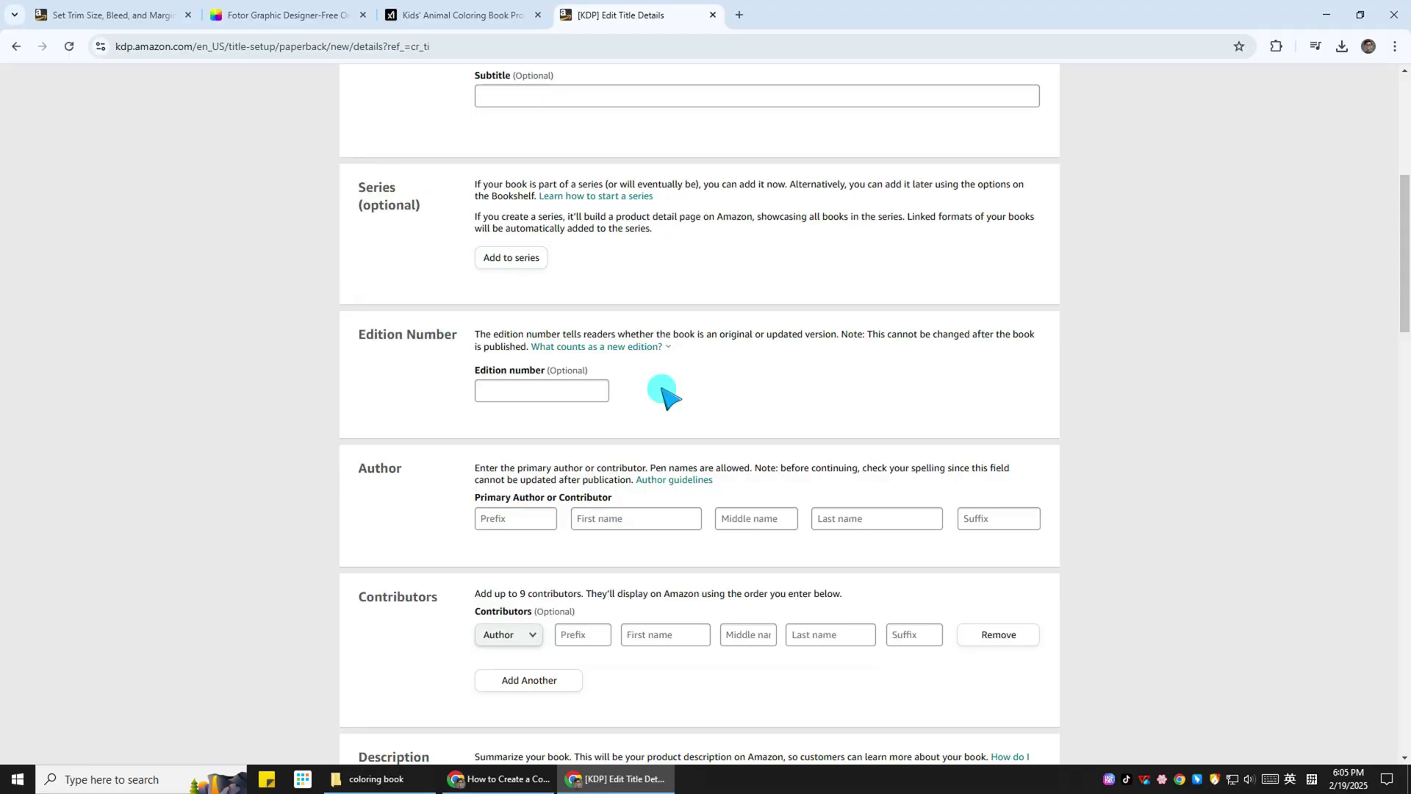
scroll(662, 390, "down", 2)
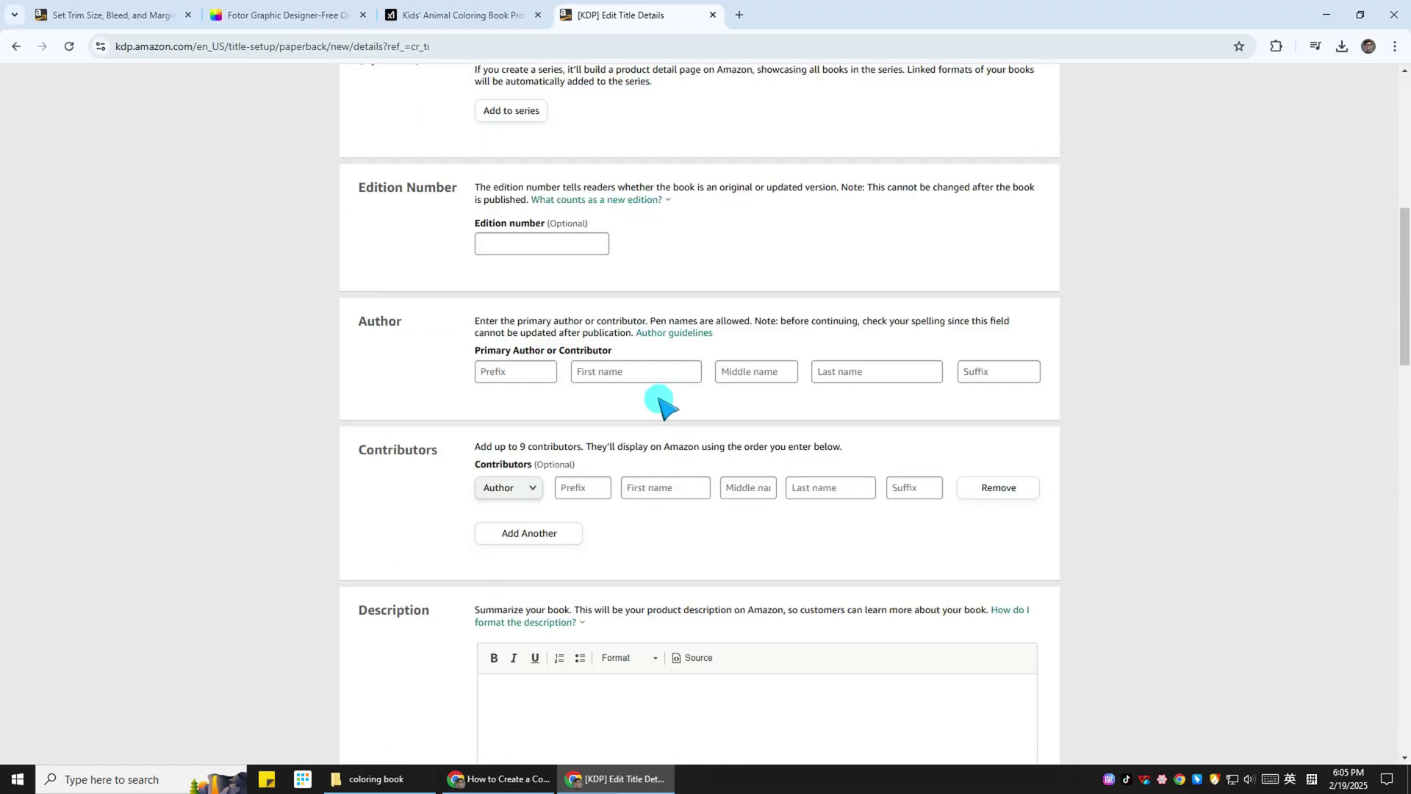
scroll(661, 400, "down", 6)
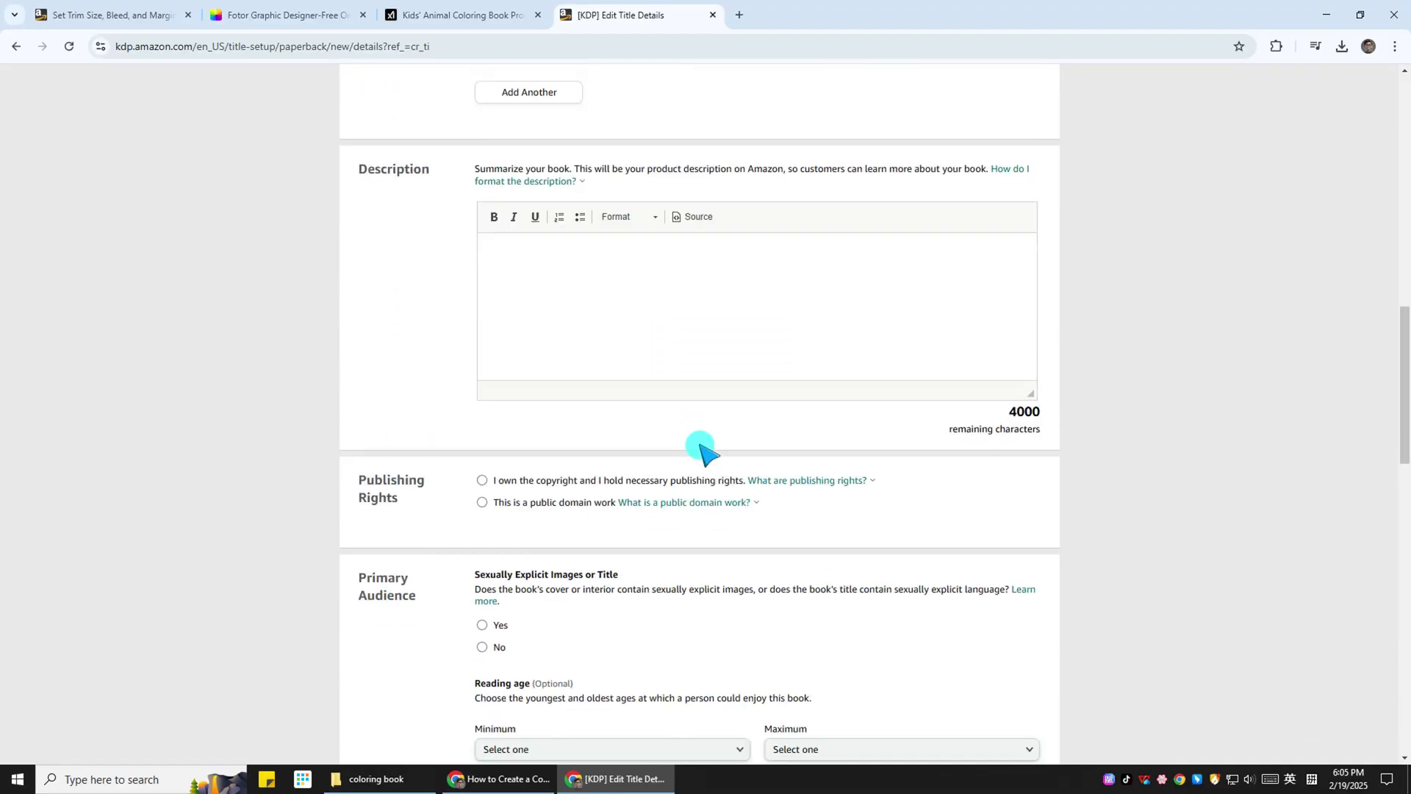
scroll(698, 451, "down", 8)
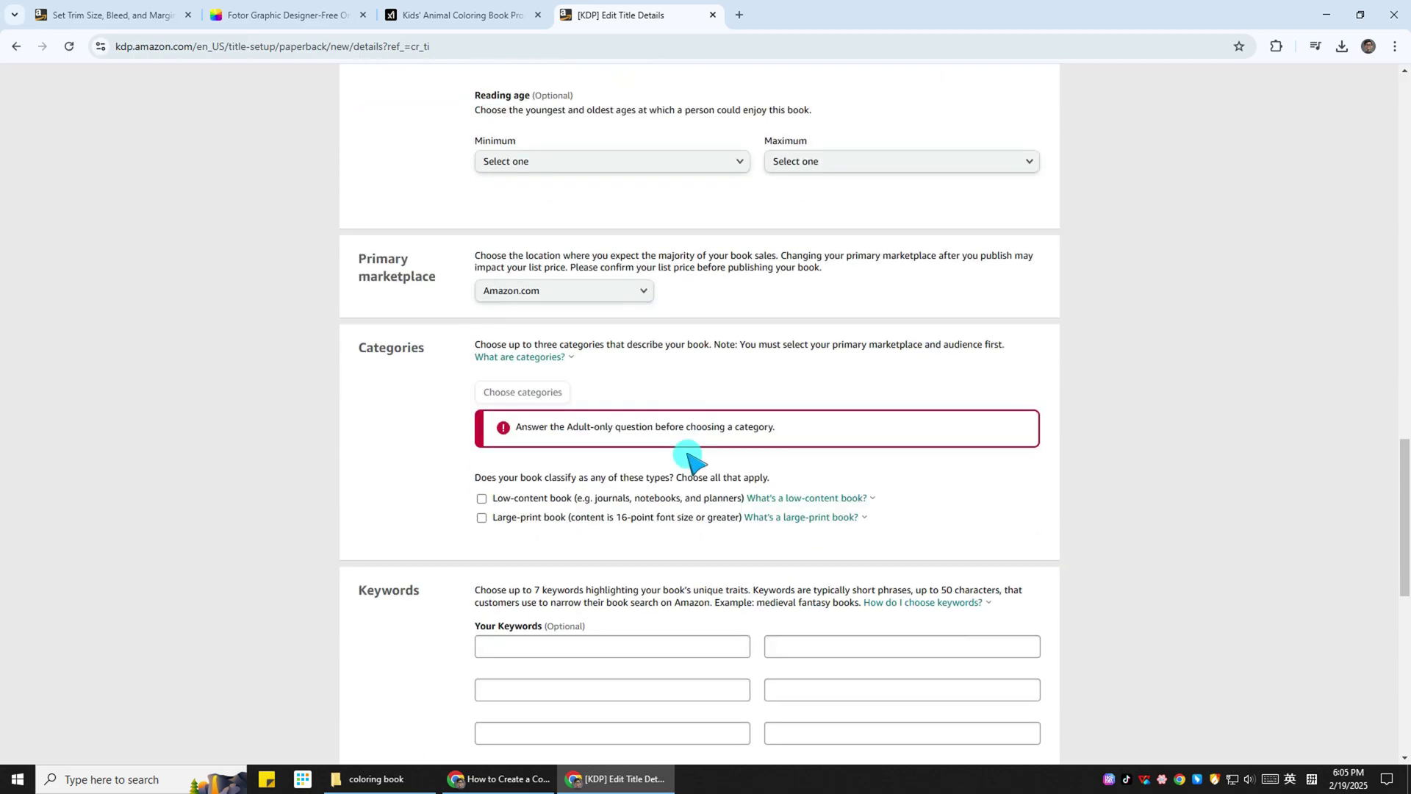